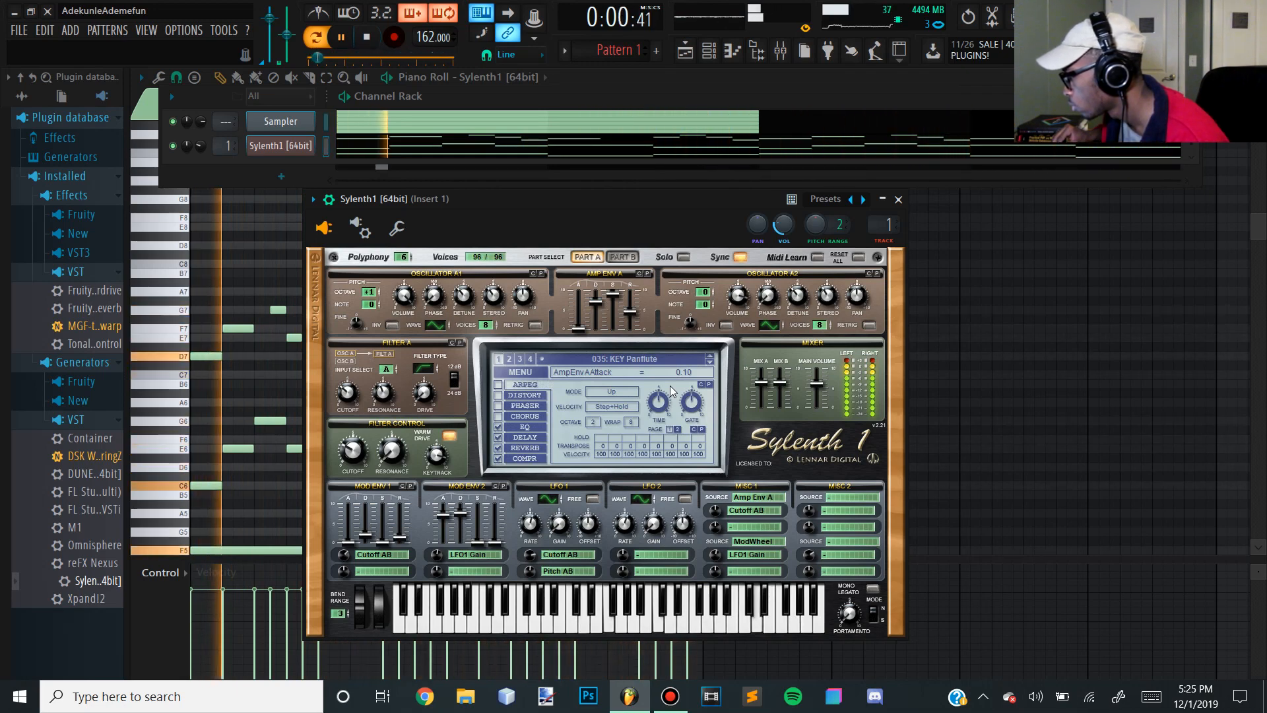
Audition the Sylenth1 presets following KEY Panflute, settle on KEY SkyDrops and switch off its delay effect
key("space")
key("Down")
key("space")
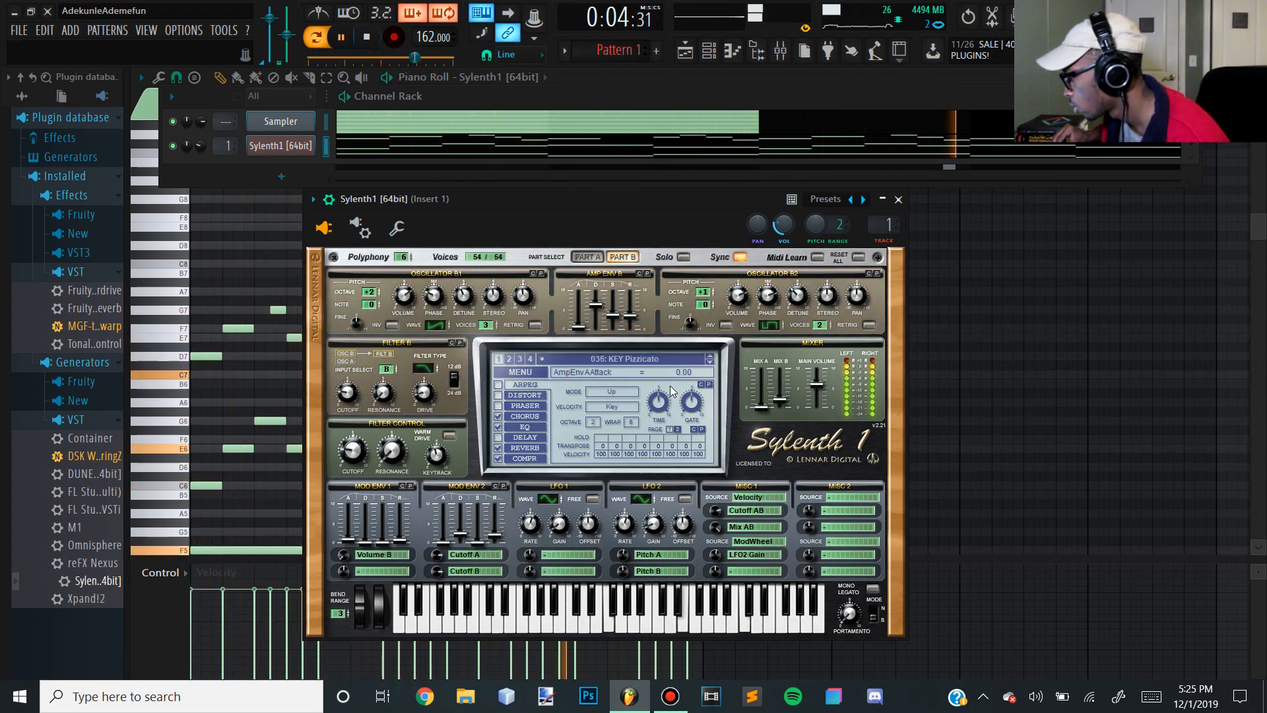
key("Down")
key("Down")
key("Down")
key("space")
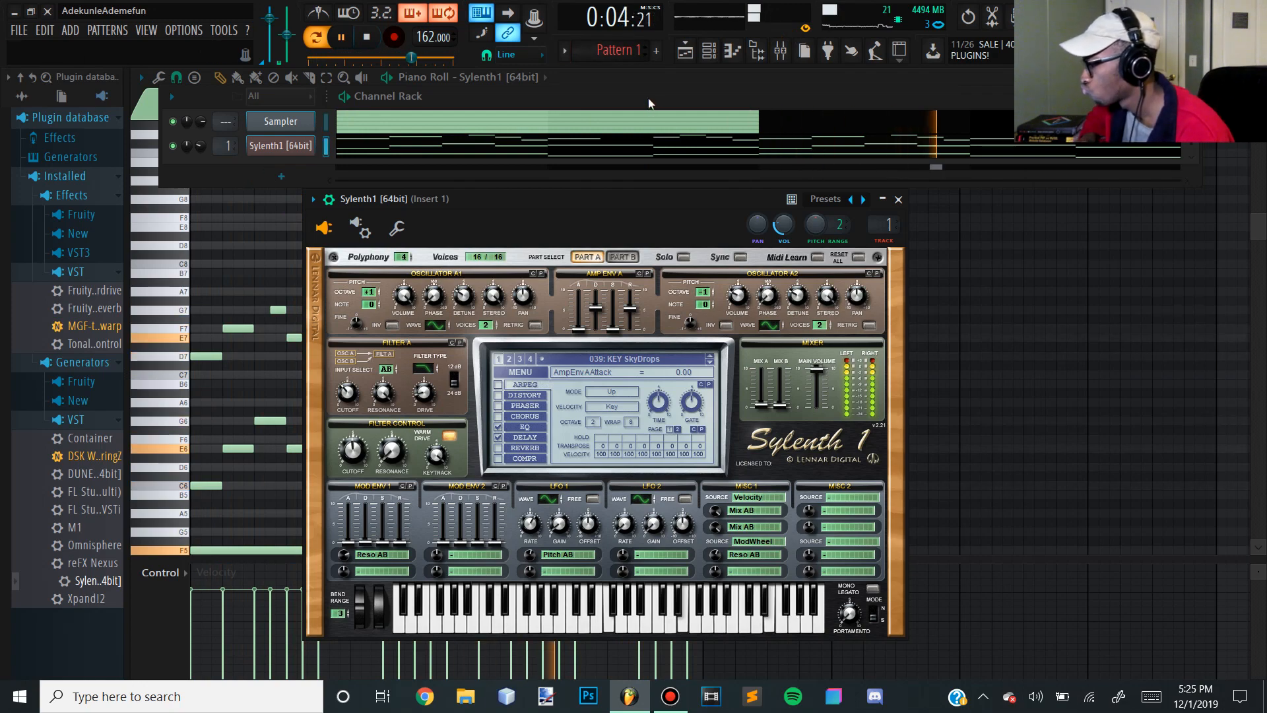
left_click_drag(652, 93, 623, 137)
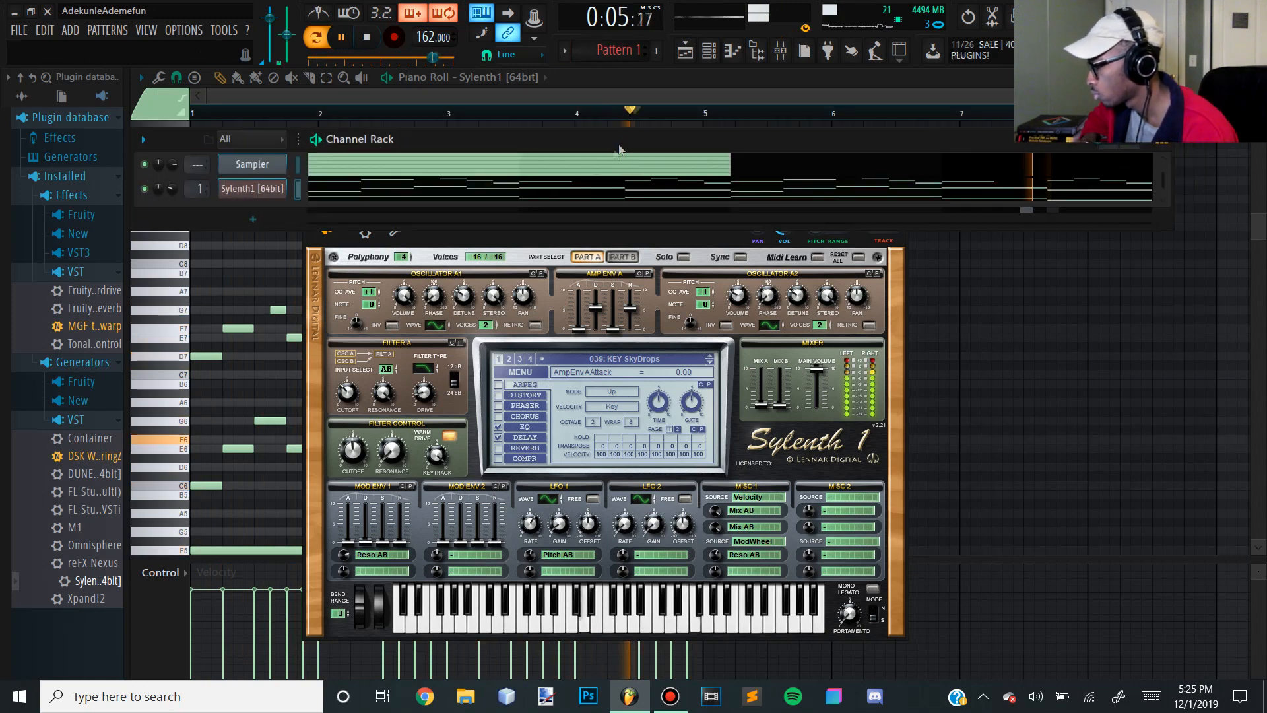
left_click(498, 438)
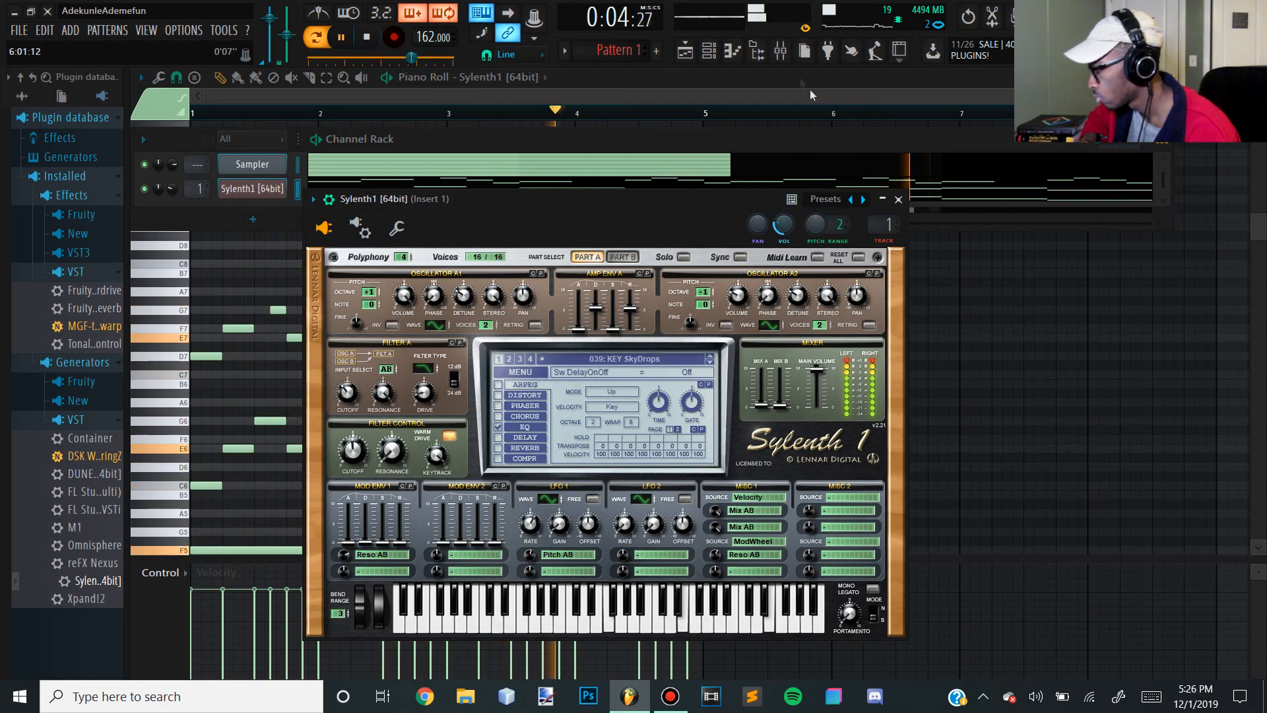
Open Fruity Reeverb 2 and Gross Beat on mixer Insert 1, and choose Gross Beat's Empty volume slot
left_click(781, 49)
left_click(1141, 151)
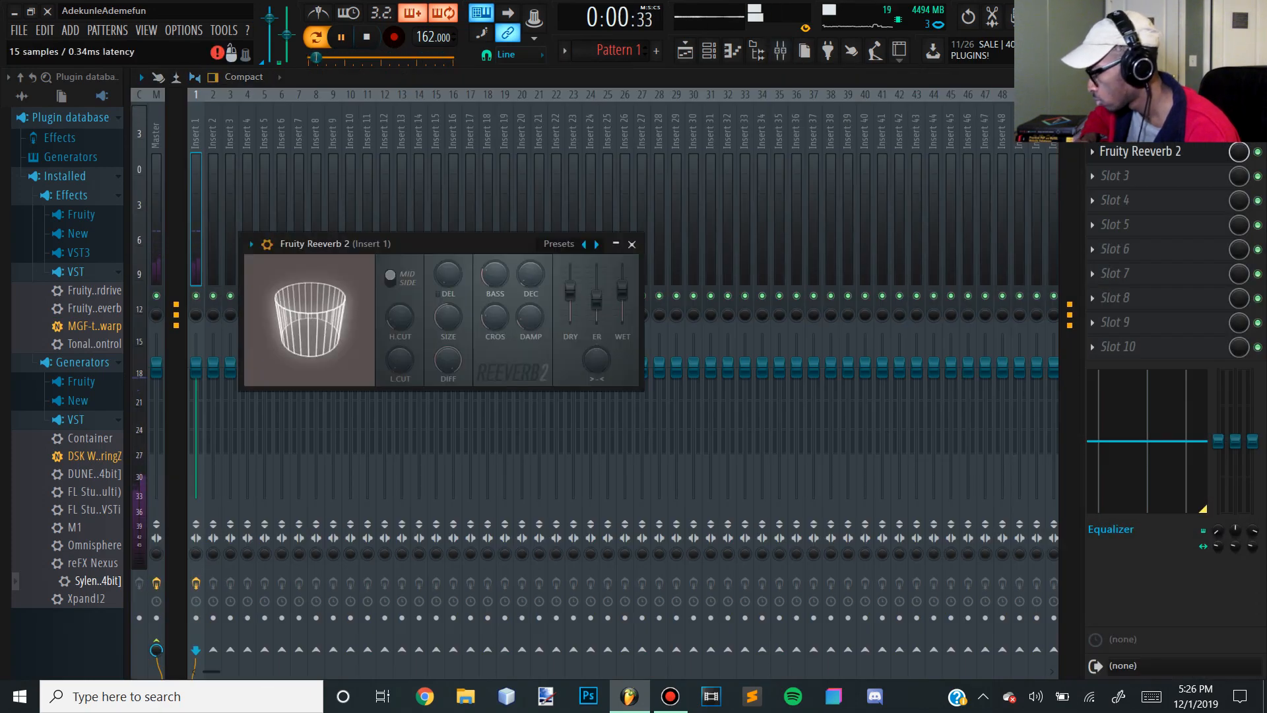
left_click(1140, 128)
left_click(257, 466)
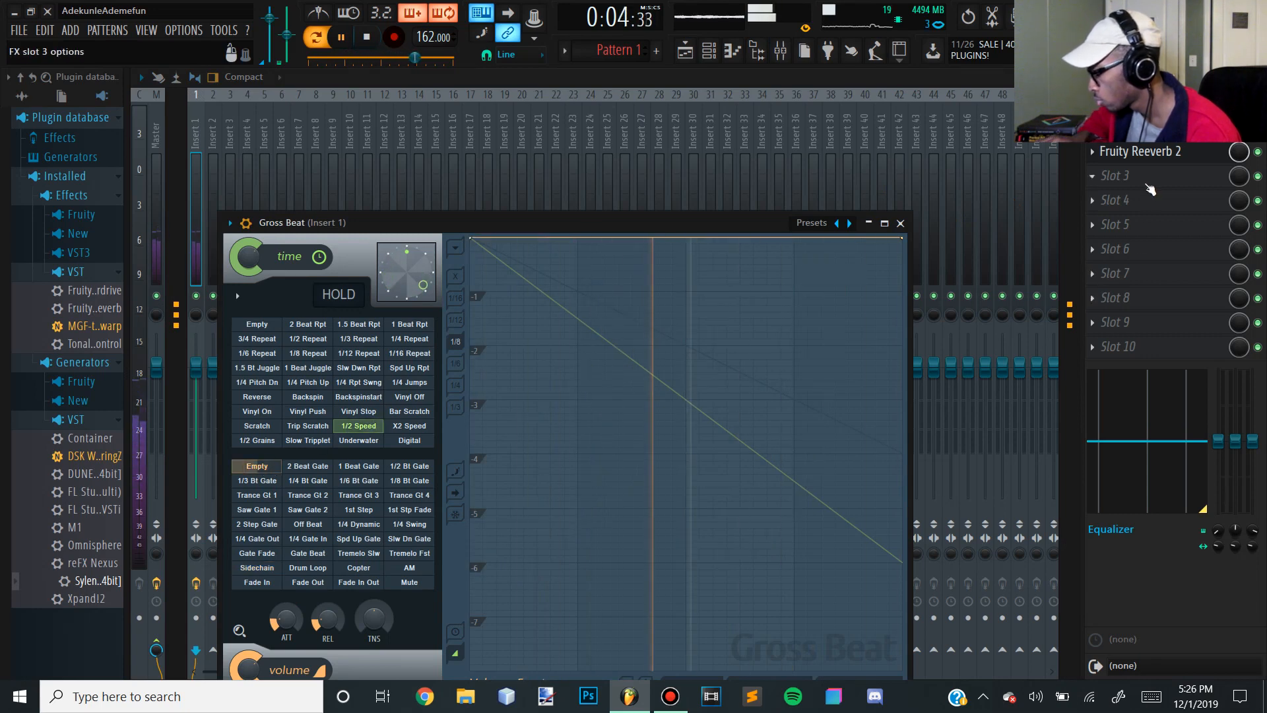
Raise the system volume while the pattern plays, and stop playback
key("XF86AudioLowerVolume")
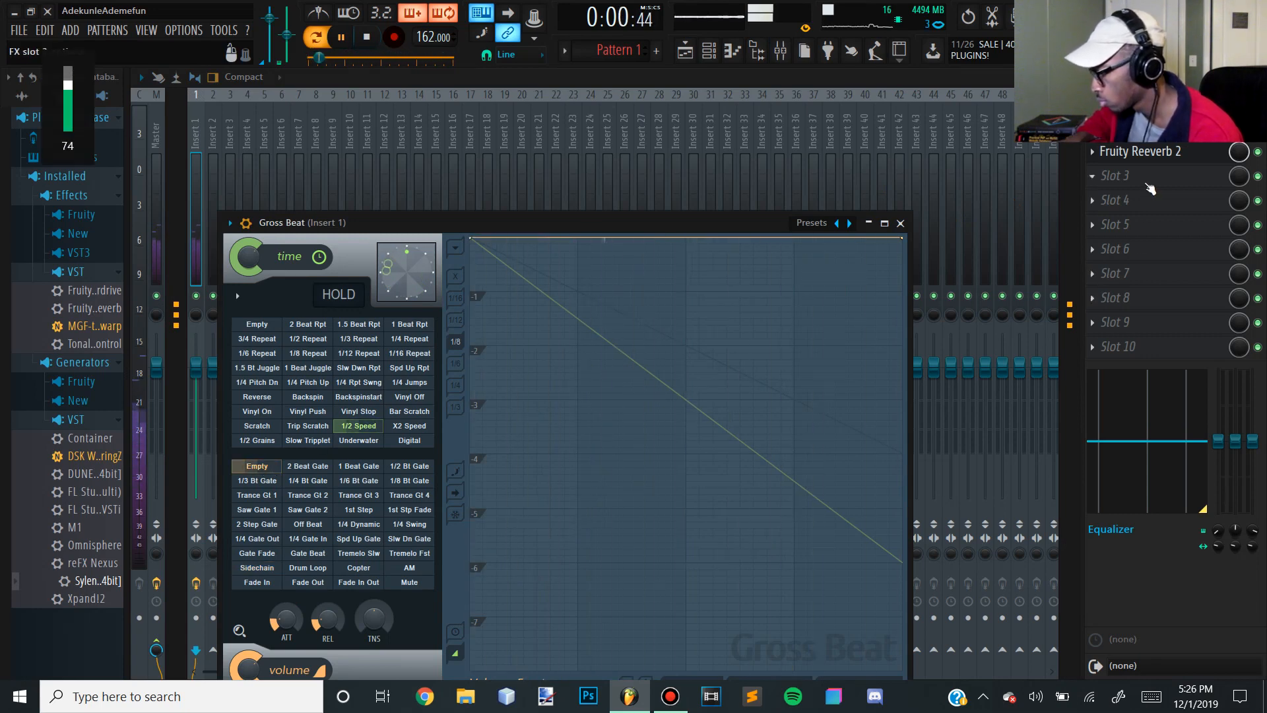
key("XF86AudioRaiseVolume")
key("XF86AudioRaiseVolume")
key("XF86AudioRaiseVolume")
key("XF86AudioRaiseVolume")
key("XF86AudioRaiseVolume")
key("XF86AudioRaiseVolume")
key("XF86AudioRaiseVolume")
key("XF86AudioRaiseVolume")
key("XF86AudioRaiseVolume")
key("XF86AudioRaiseVolume")
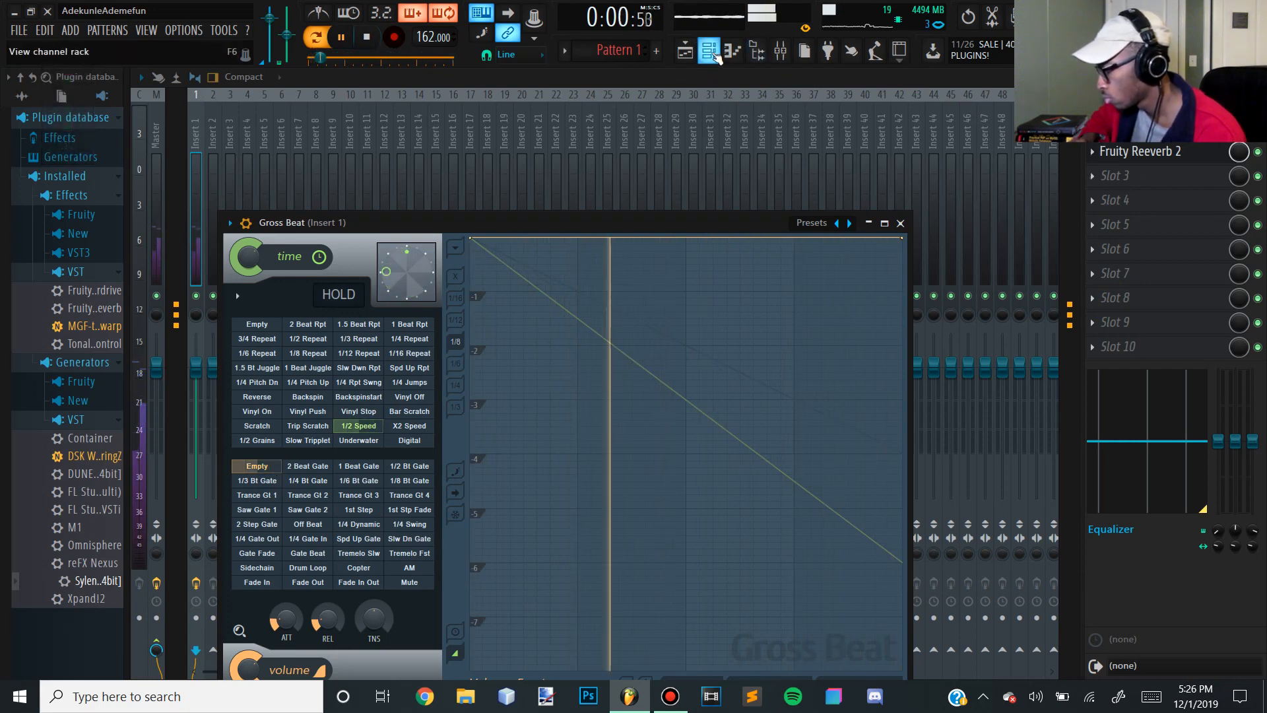
key("space")
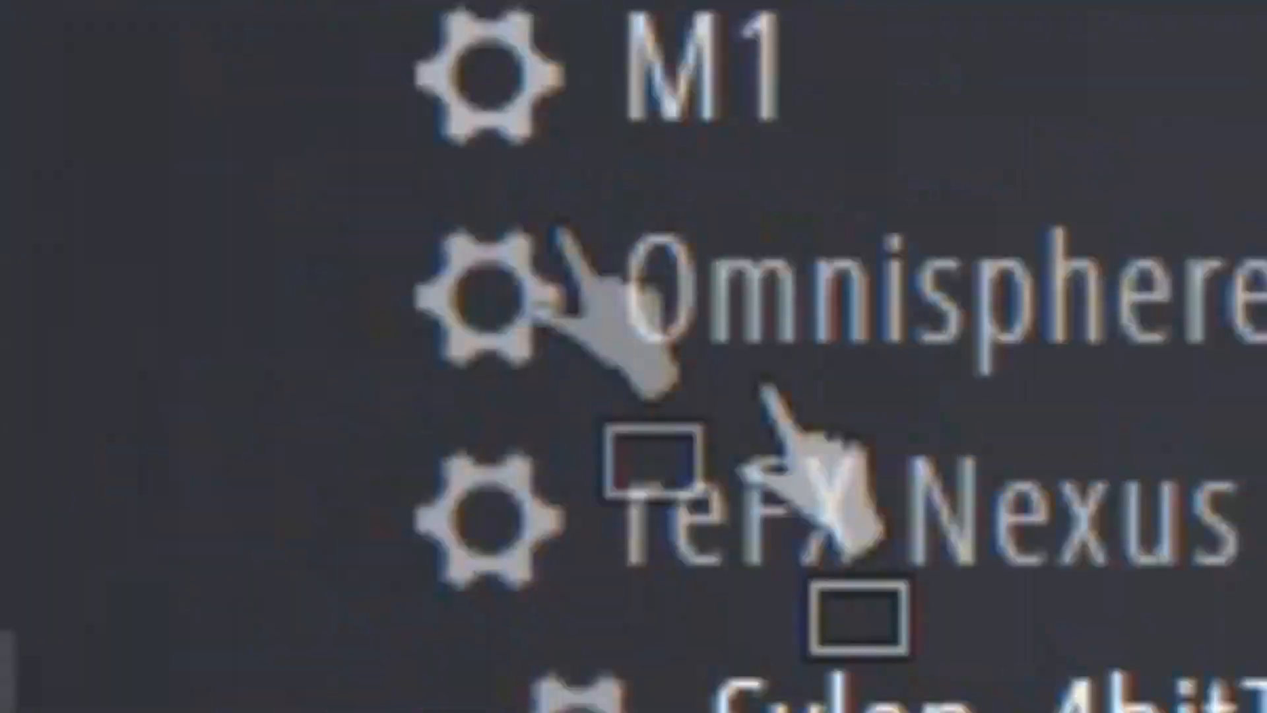
Adjust the volume fader of mixer Insert 2, keeping it well below the other tracks
left_click_drag(772, 403, 581, 227)
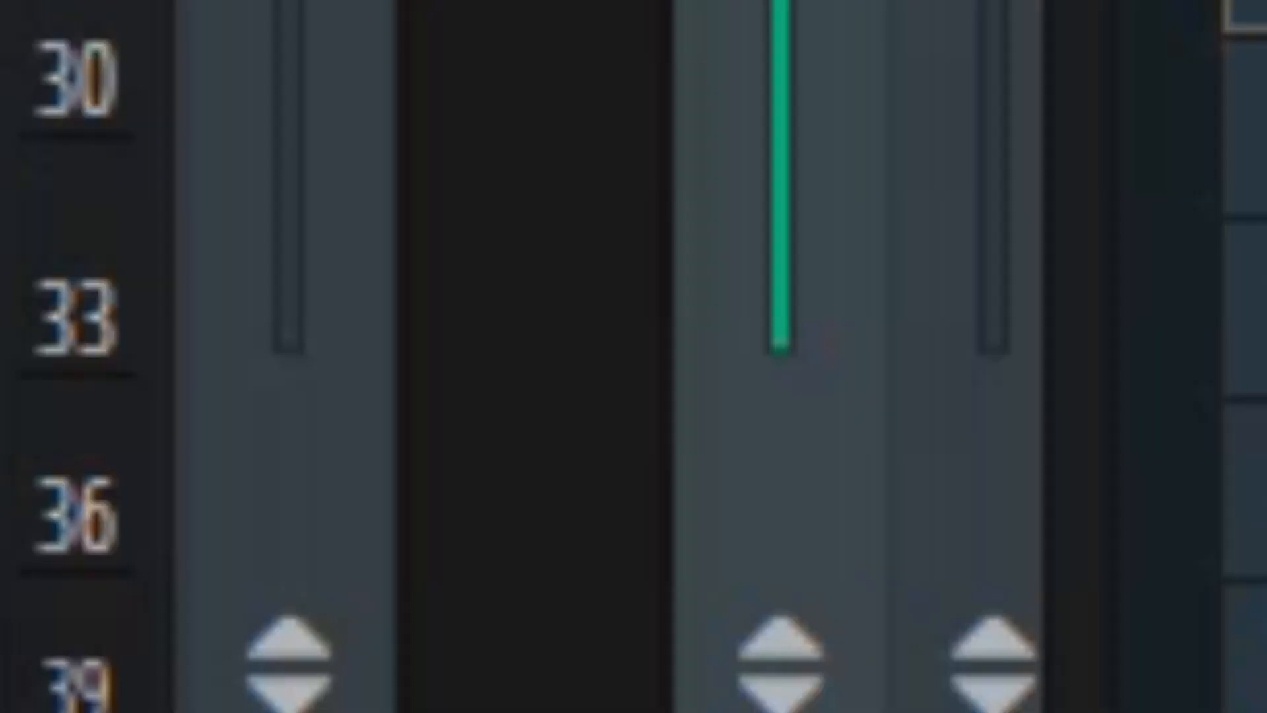
left_click_drag(581, 227, 636, 297)
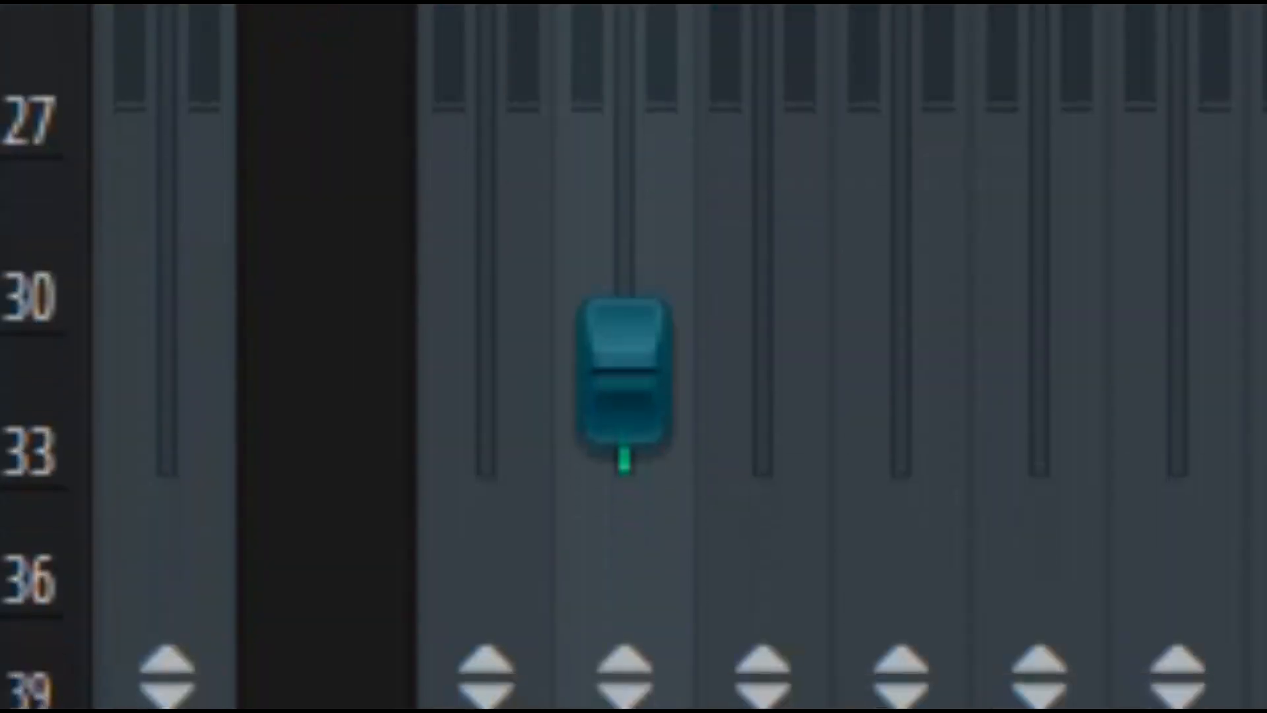
left_click_drag(654, 374, 654, 164)
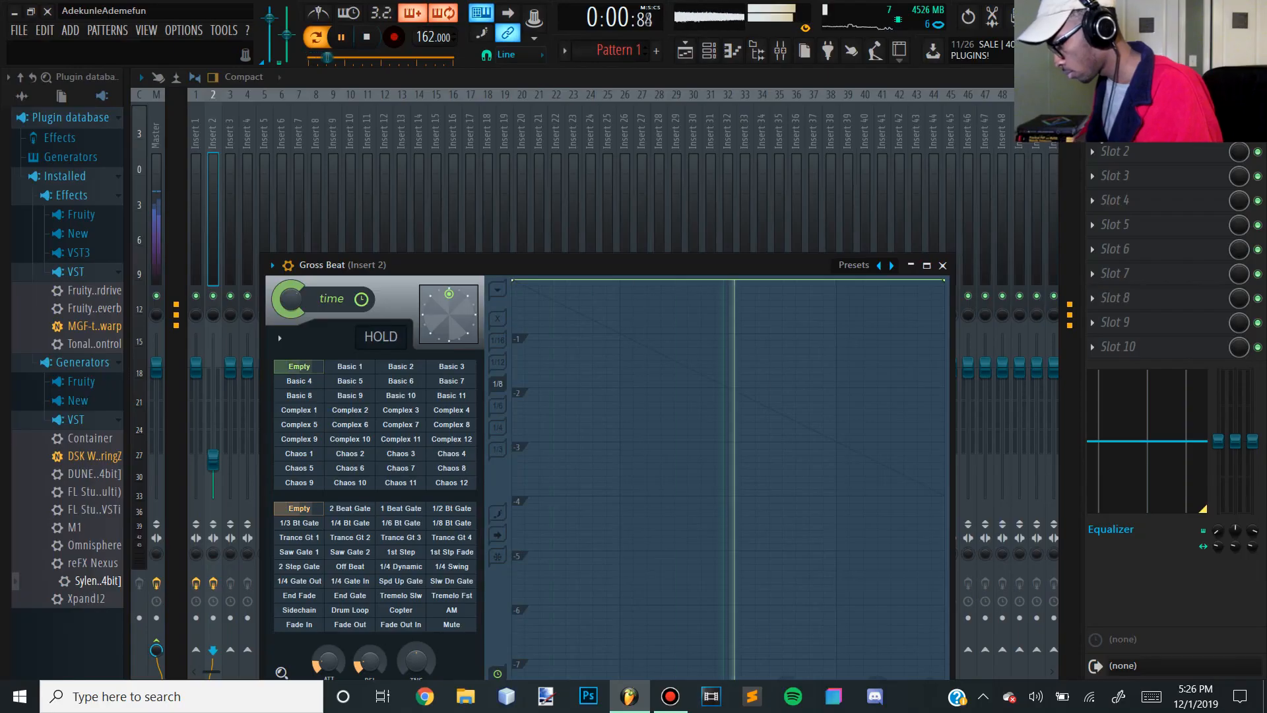
Load the Momentary preset in Gross Beat on Insert 2, choose its 1/2 Speed time slot and stop playback
left_click(854, 265)
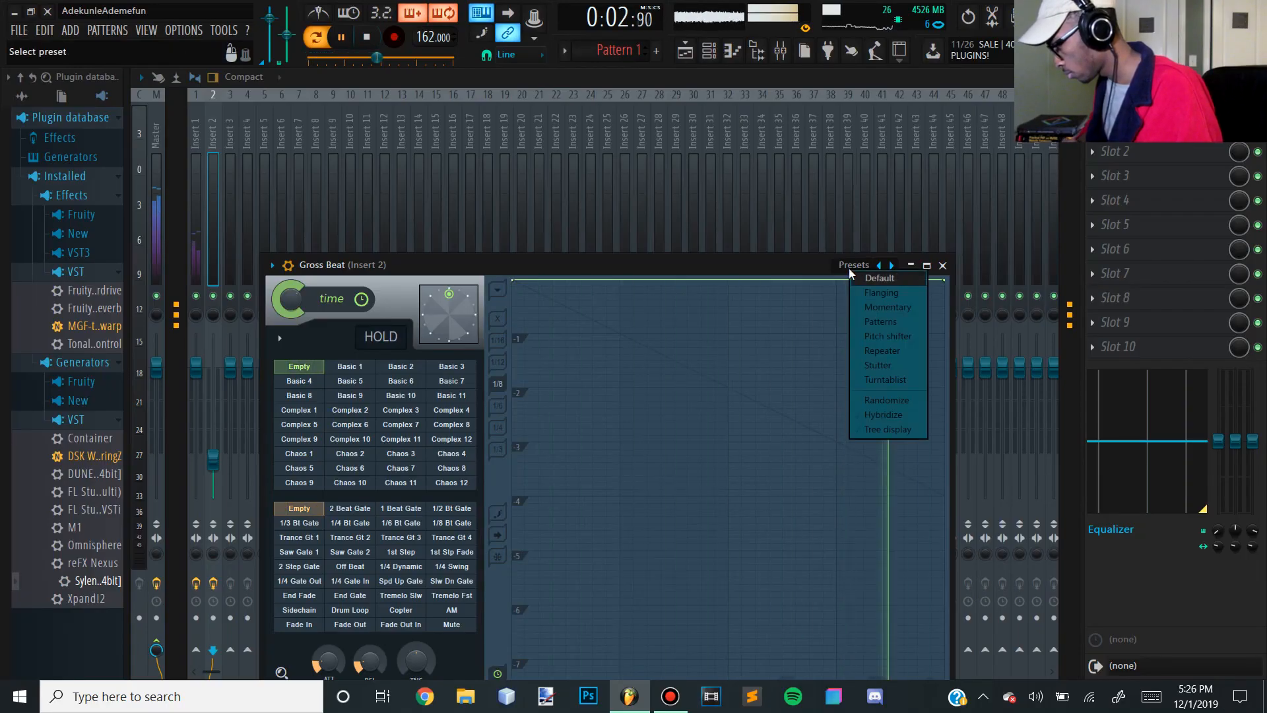
left_click(867, 307)
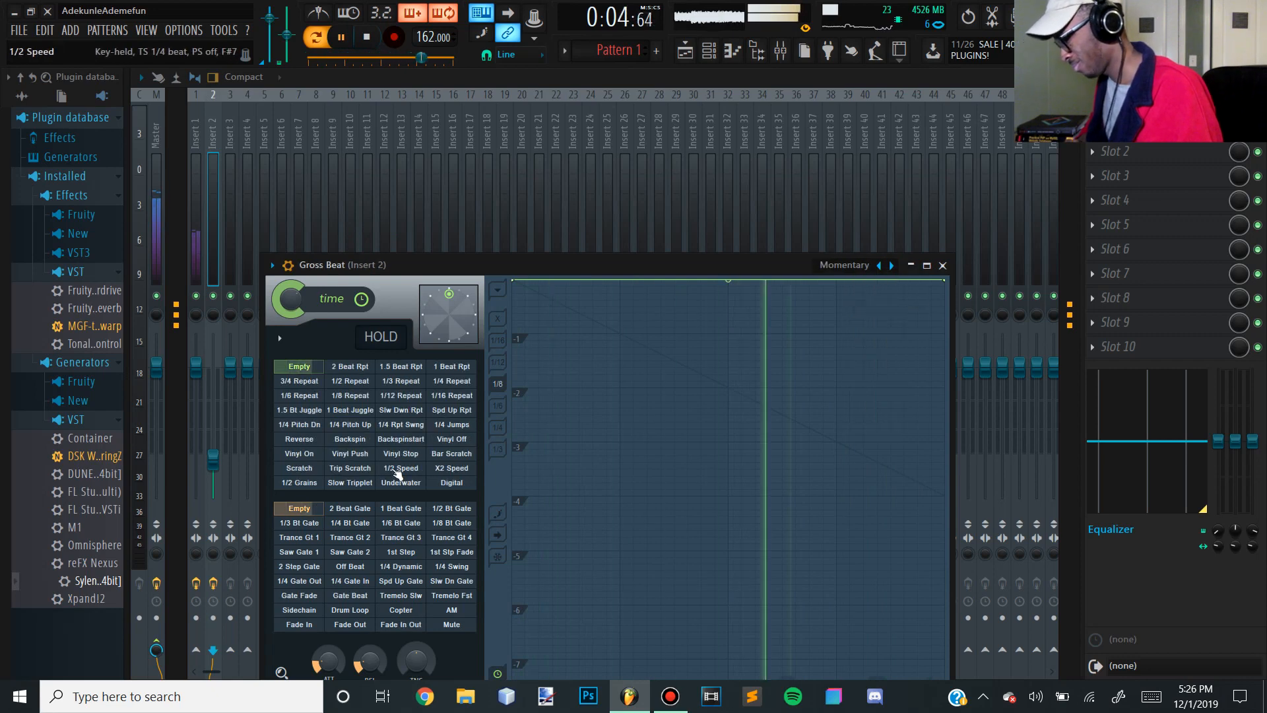
left_click(398, 468)
key("space")
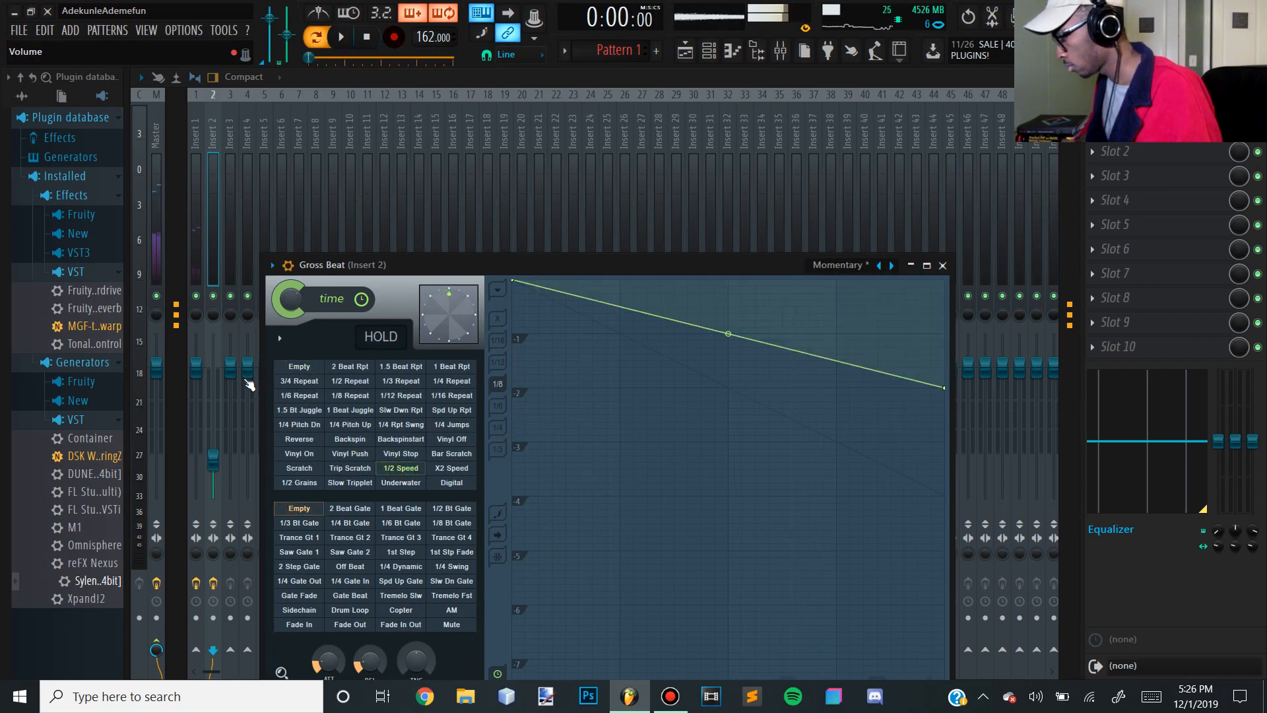
Route the Sylenth1 #2 channel to mixer track 2, start playback and open its instrument window
left_click(709, 49)
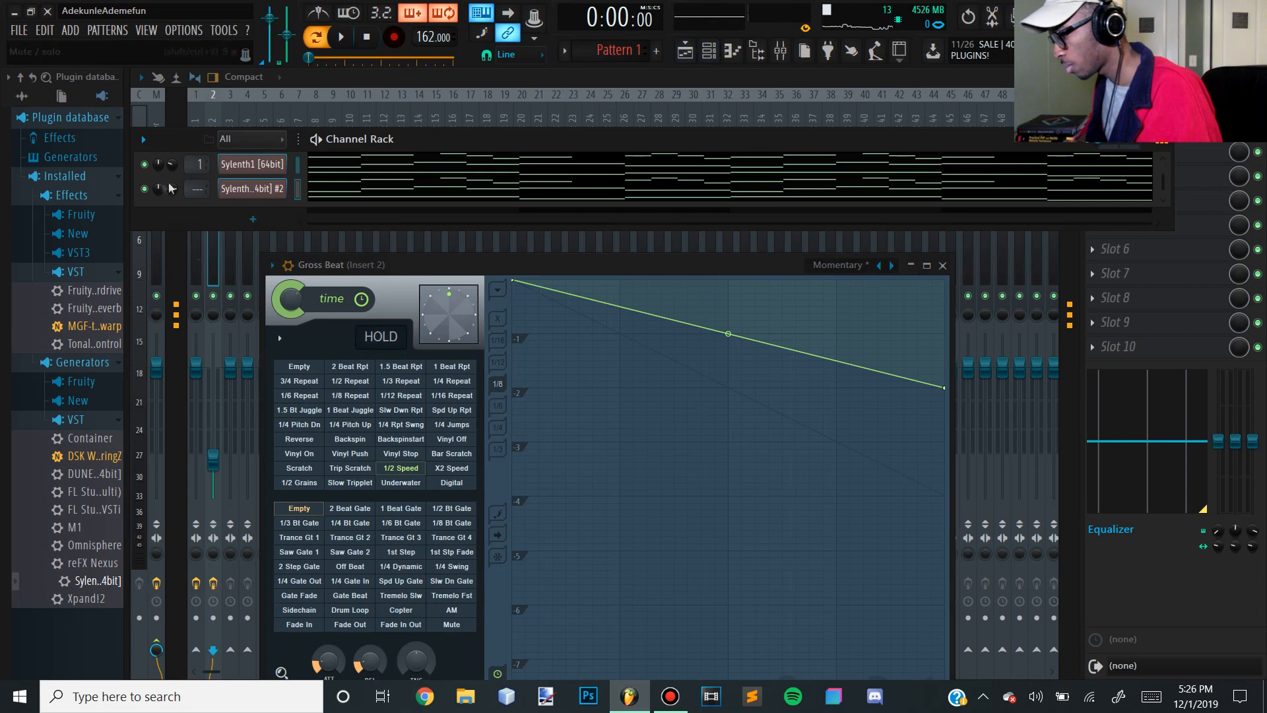
scroll(192, 190, "up", 2)
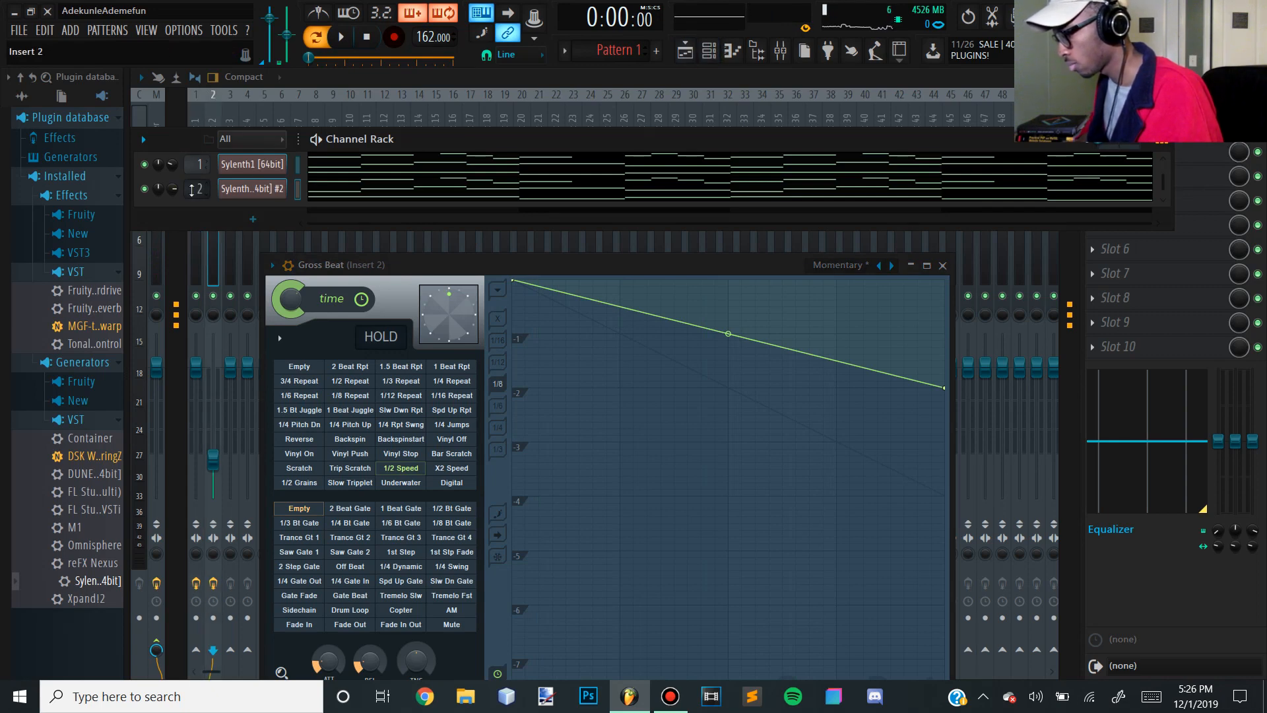
key("space")
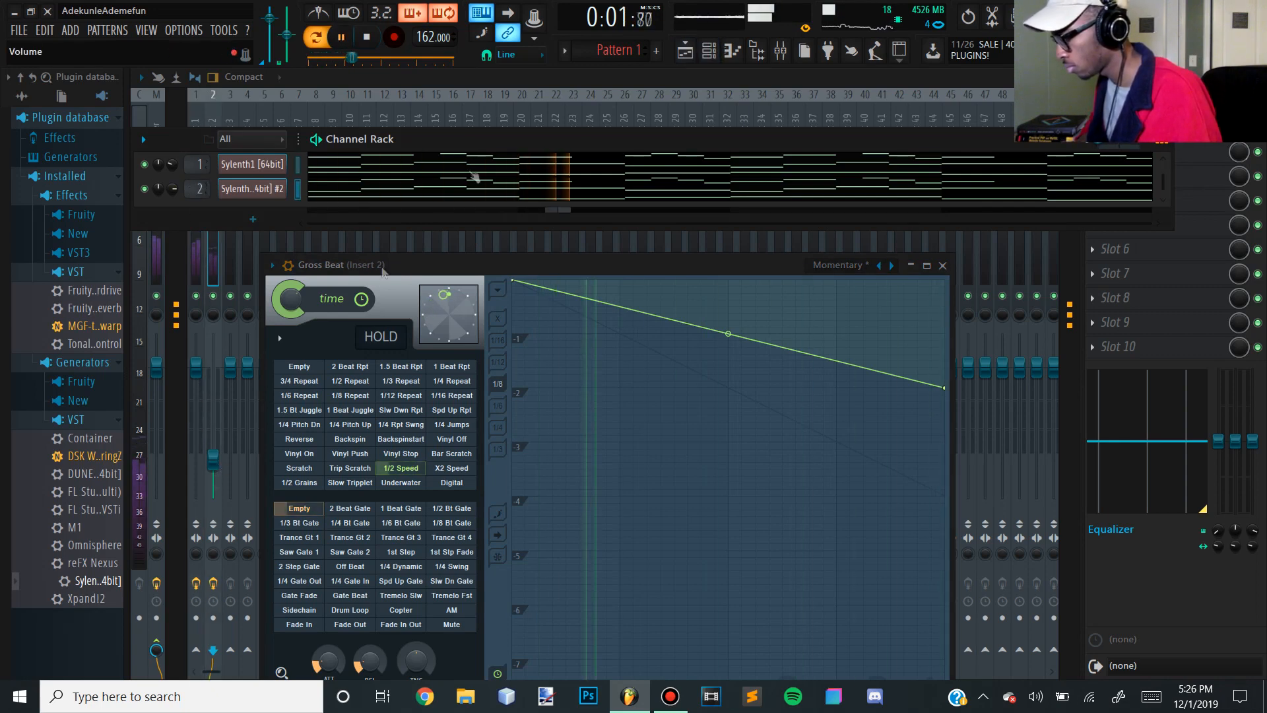
left_click(264, 188)
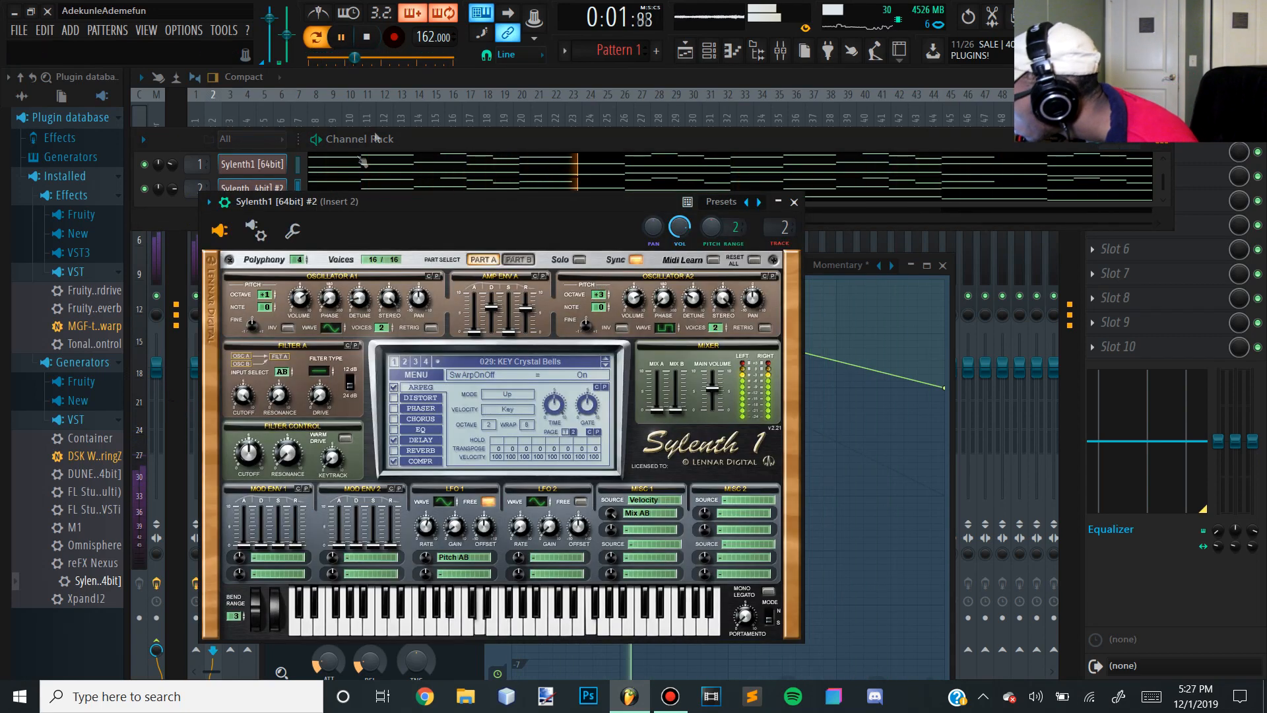
Lower Insert 1's mixer volume to 93% and Insert 2's to slightly under 13%, and stop playback with the channel rack shown
left_click(449, 80)
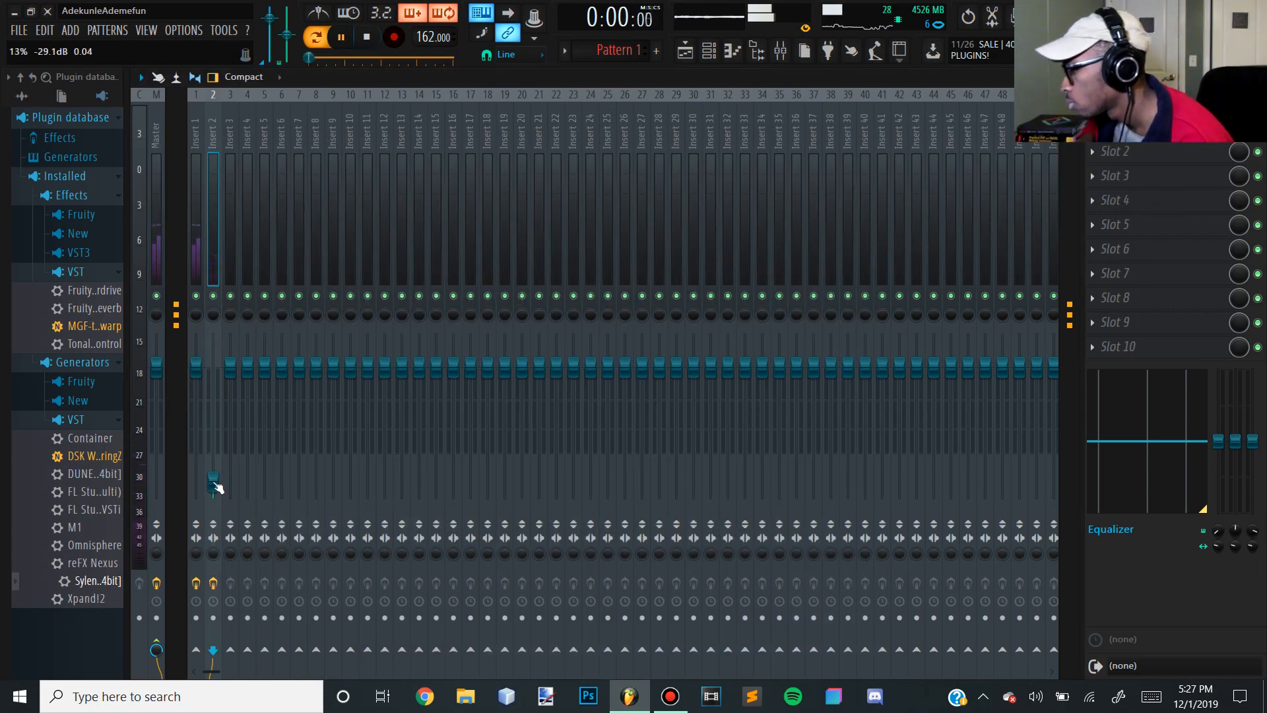
left_click(198, 369)
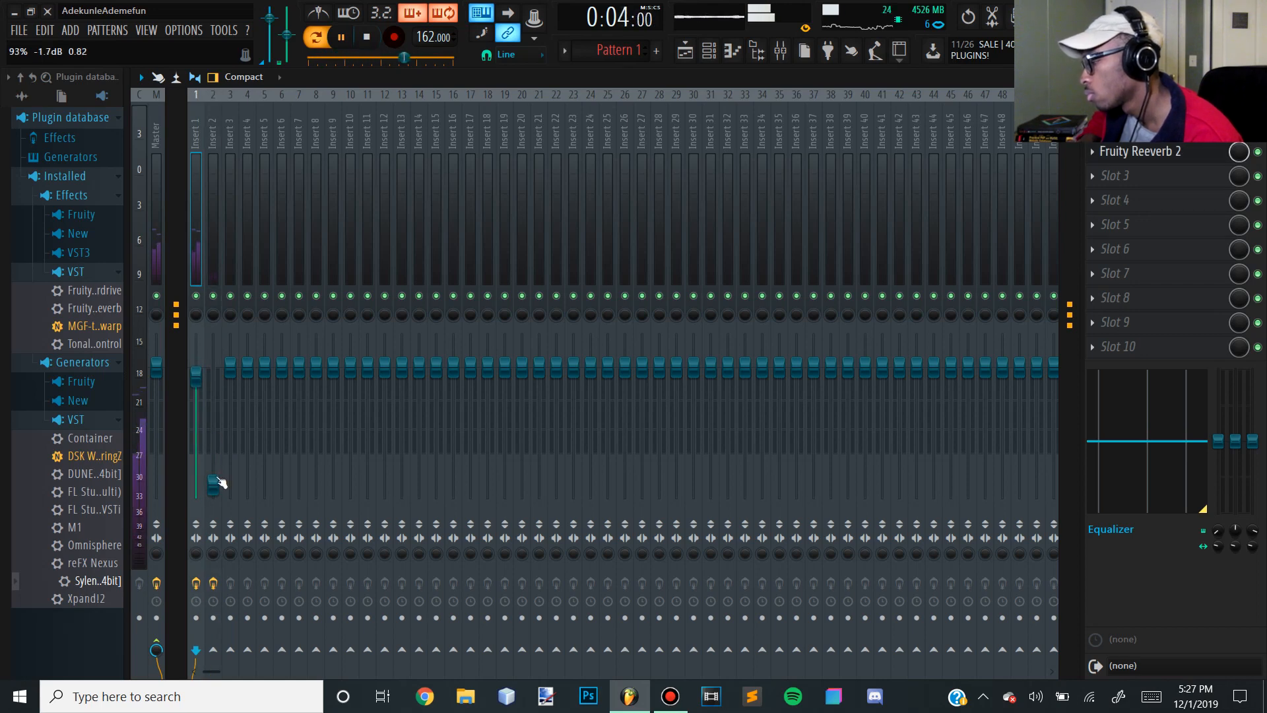
left_click(25, 97)
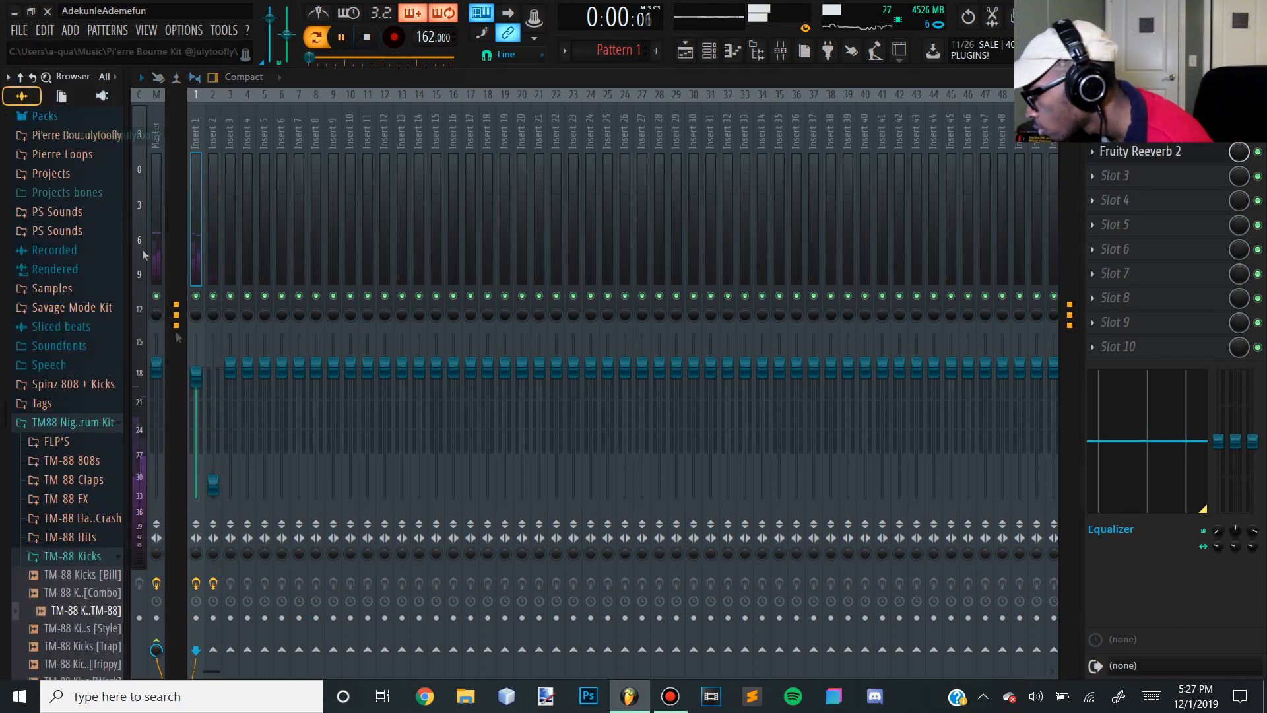
left_click_drag(213, 485, 214, 489)
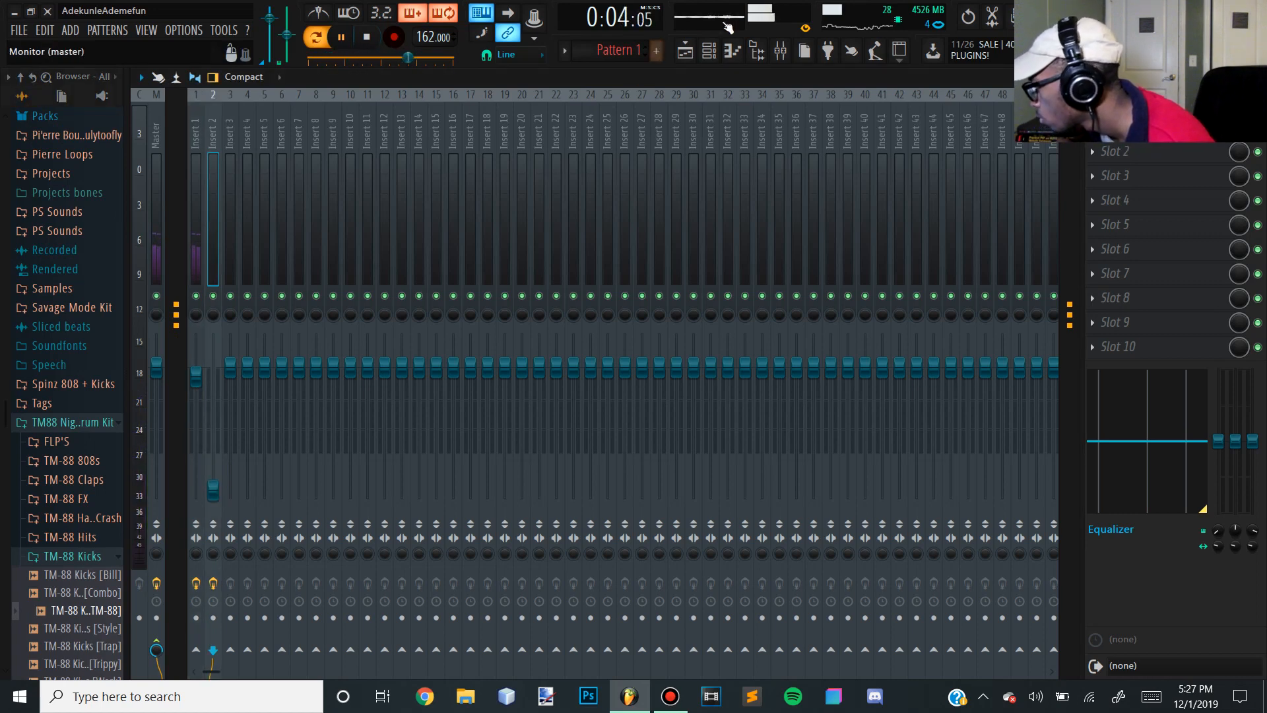
left_click(709, 53)
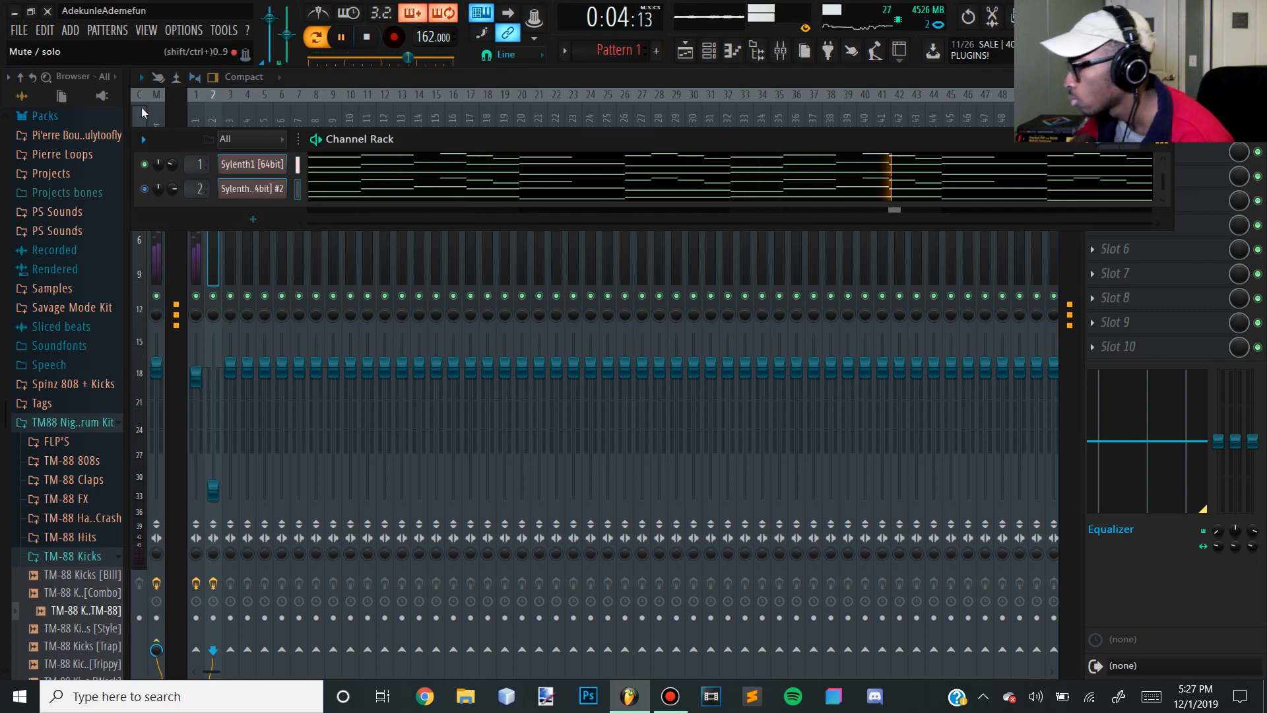
key("space")
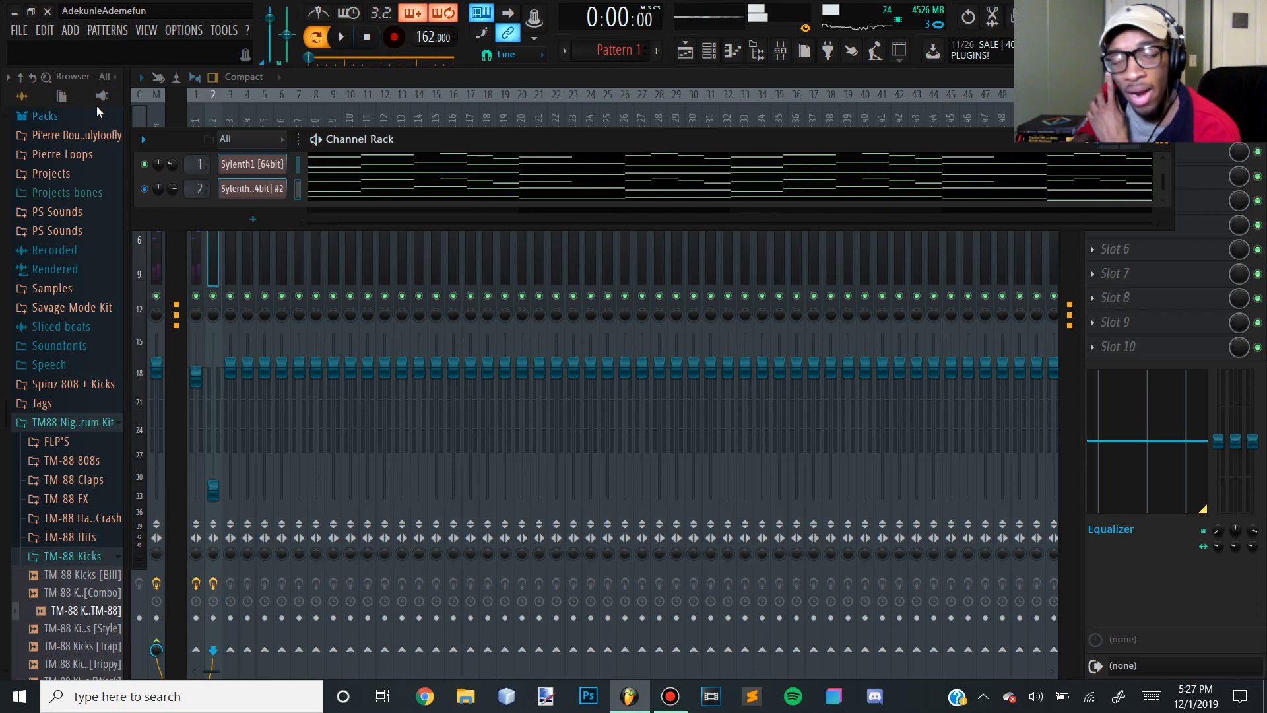
Browse the sample kits and audition the 808 samples in the 2019 Pi'erre kit, going down past Jump 808 and Spinz808 2k18
left_click(101, 98)
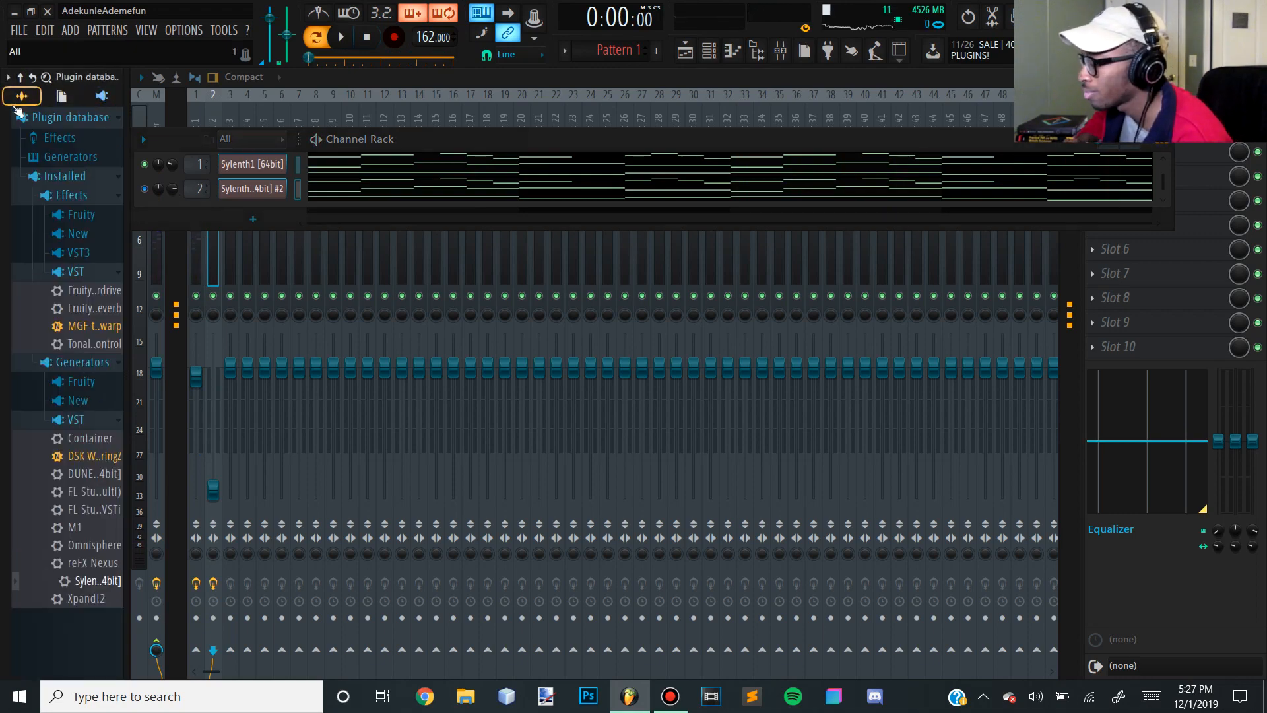
left_click(21, 96)
scroll(99, 310, "up", 10)
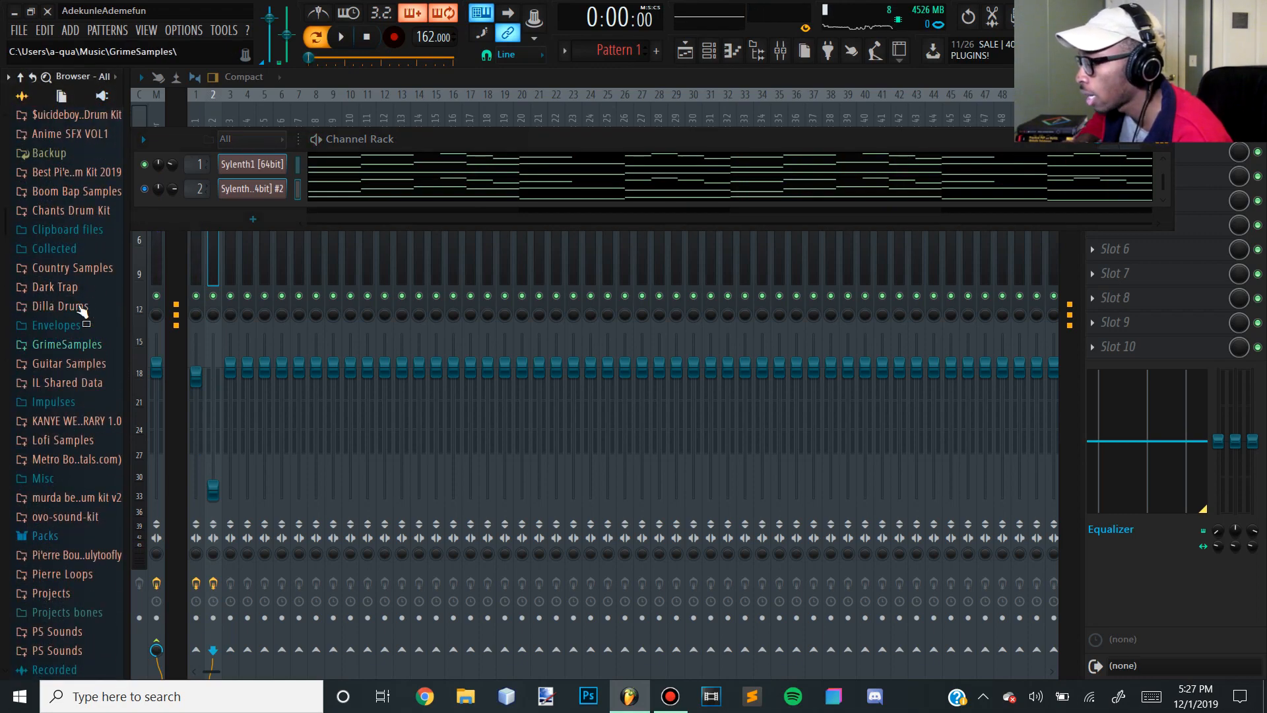
left_click(83, 346)
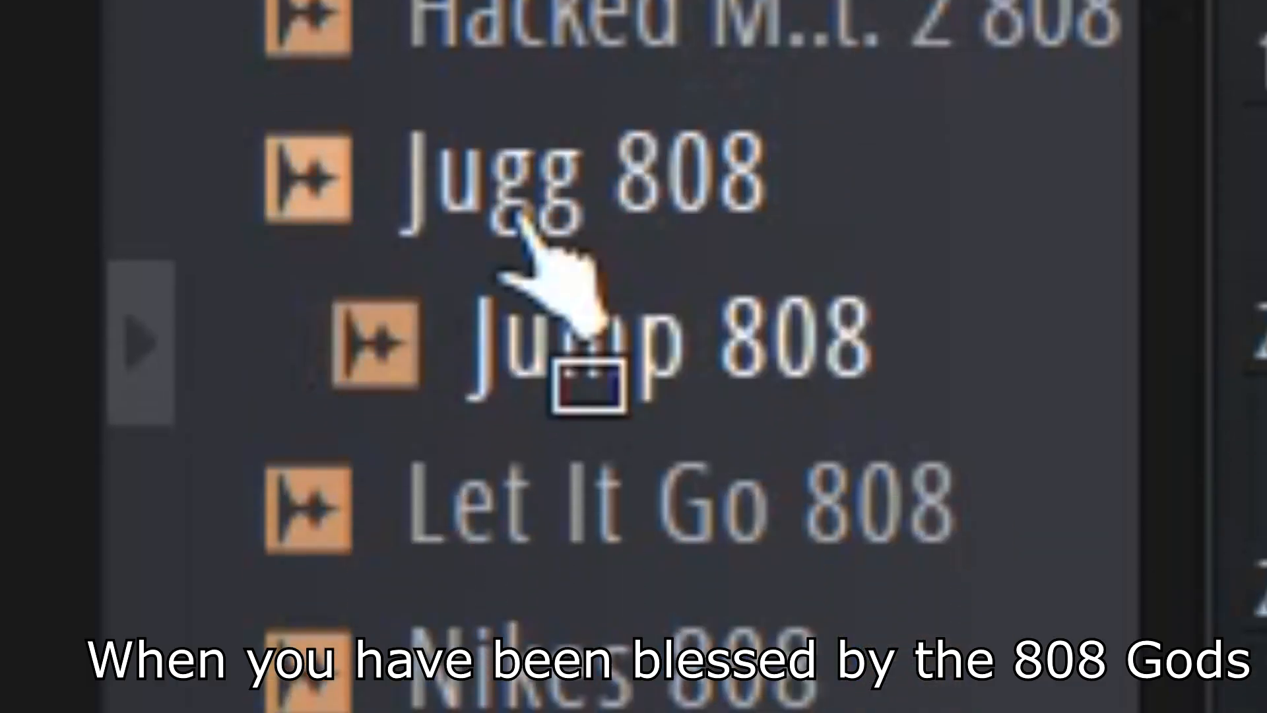
key("Down")
key("Down")
key("Down")
key("Down")
key("Down")
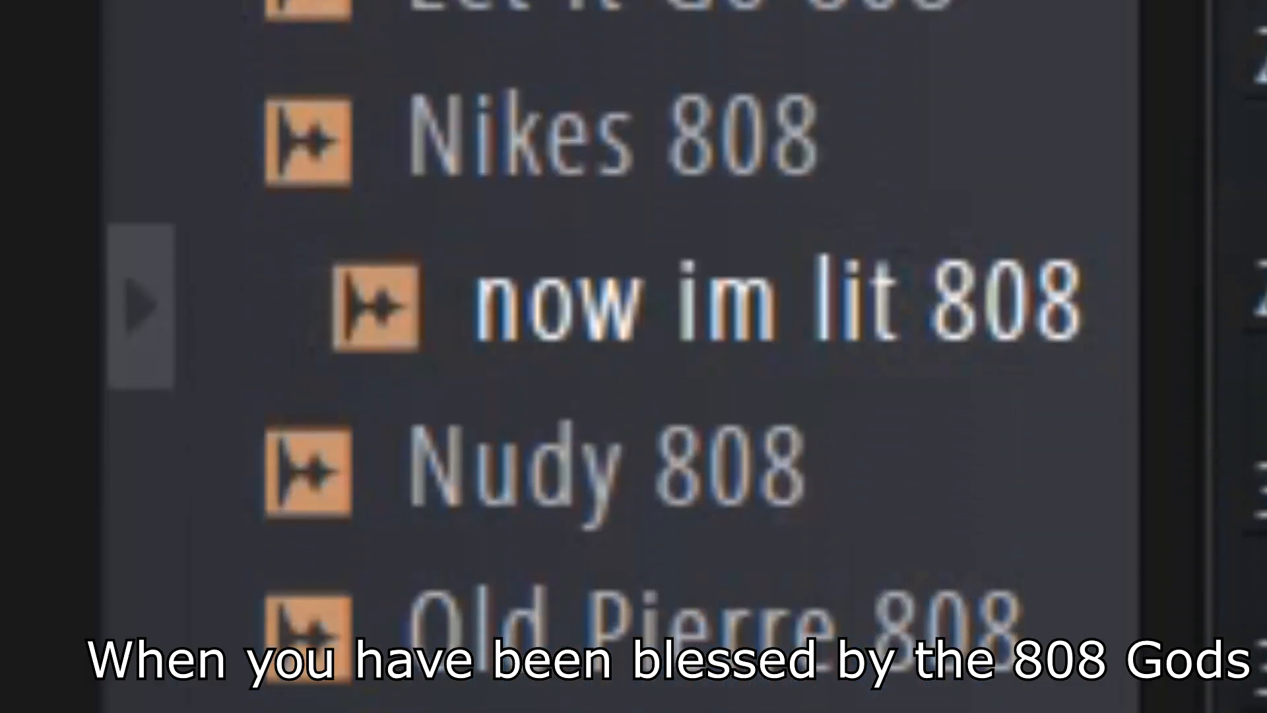
key("Down")
key("Down")
key("Down")
key("Down")
key("Down")
key("Down")
key("Down")
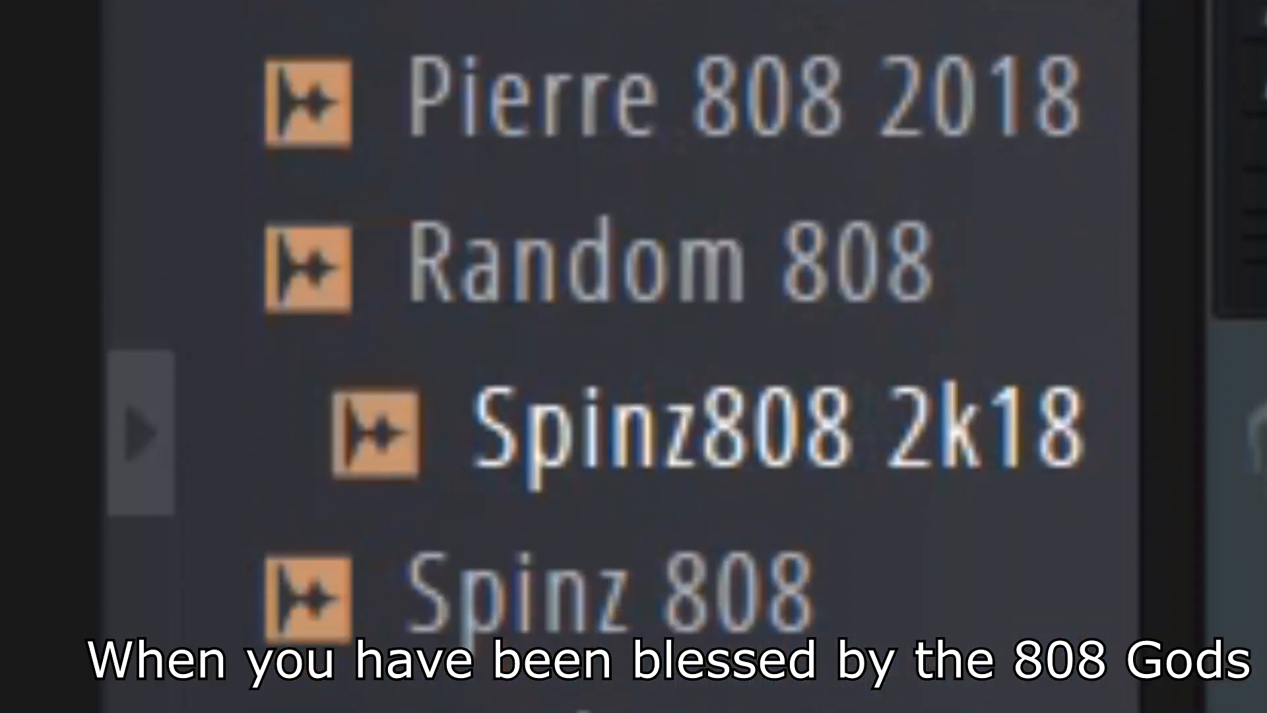
key("Down")
key("Down")
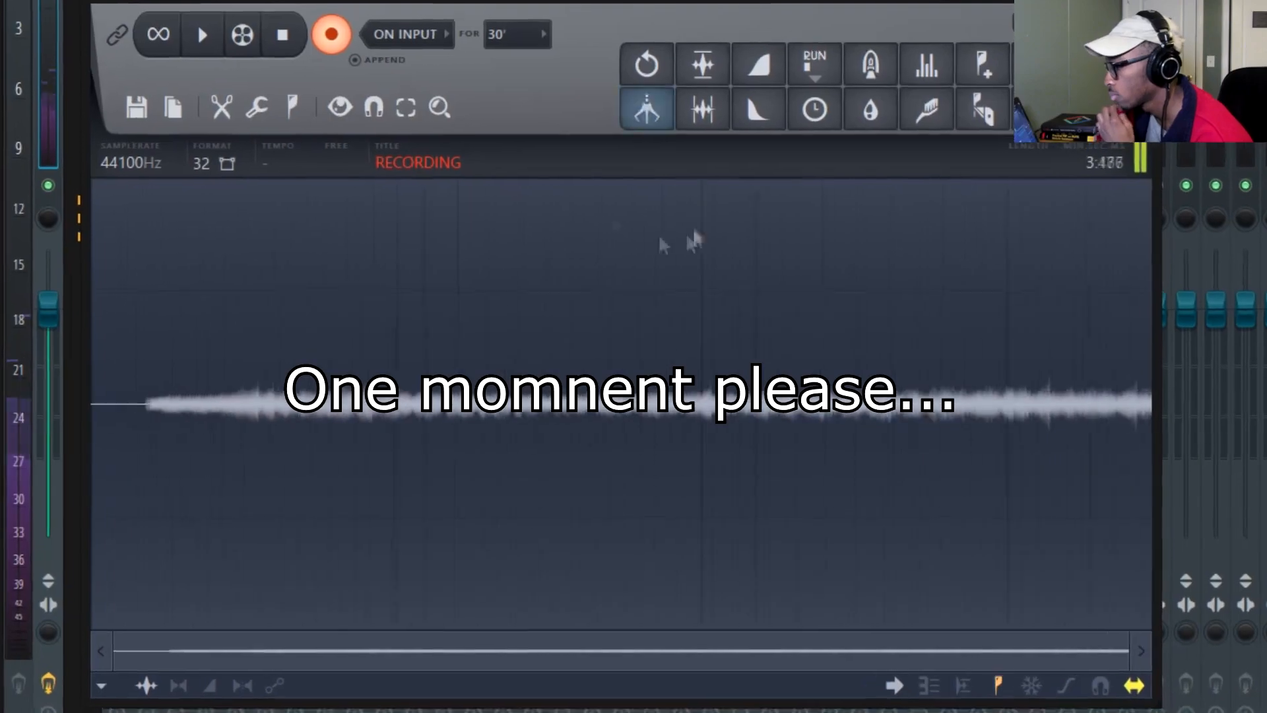
Stop the Edison recording on the Master track and select the section from 6:117 to 12:035
left_click(282, 34)
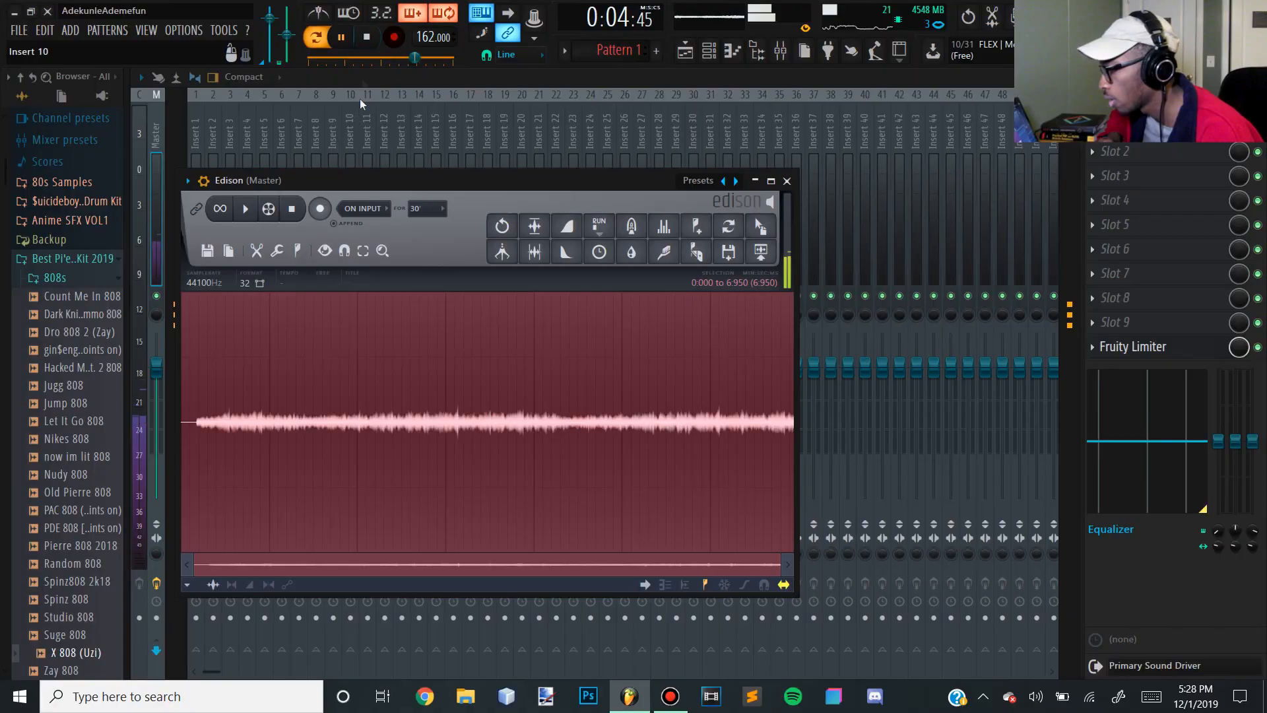
left_click(535, 251)
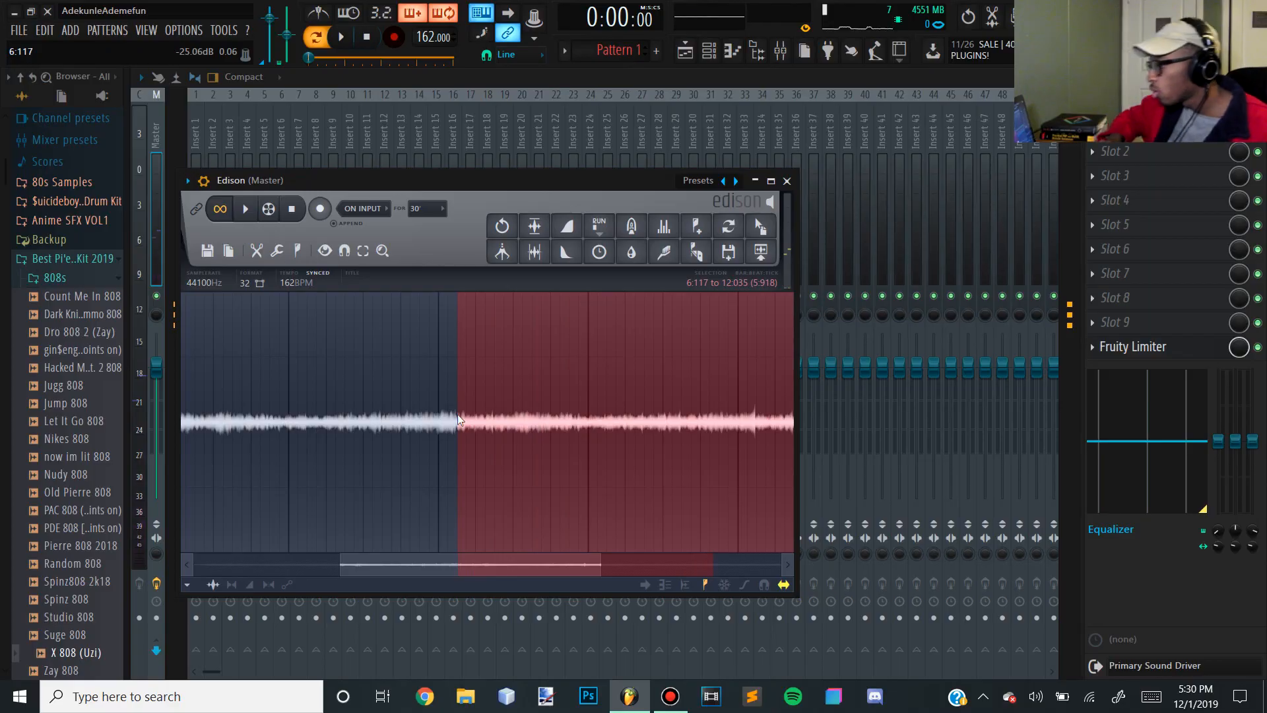
Place the Edison selection on playlist Track 1 and Pattern 1 on Track 2, both starting at bar 1
left_click_drag(763, 225, 407, 140)
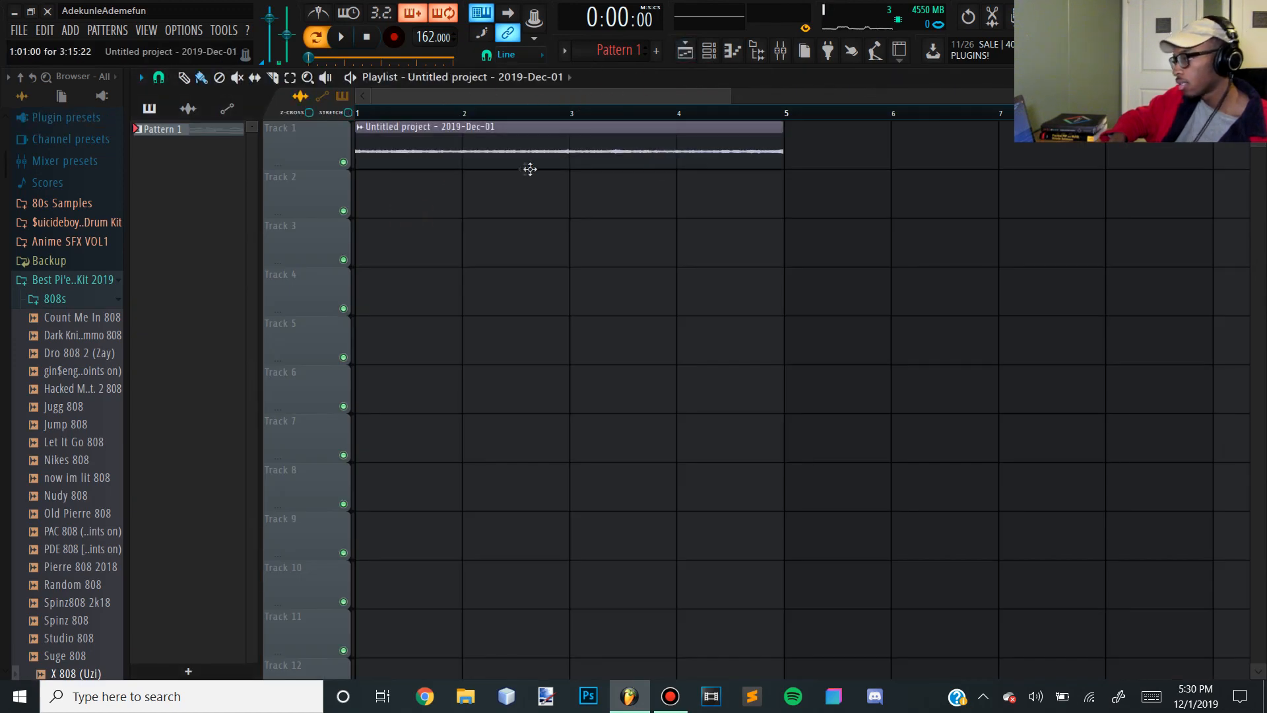
left_click_drag(218, 139, 367, 215)
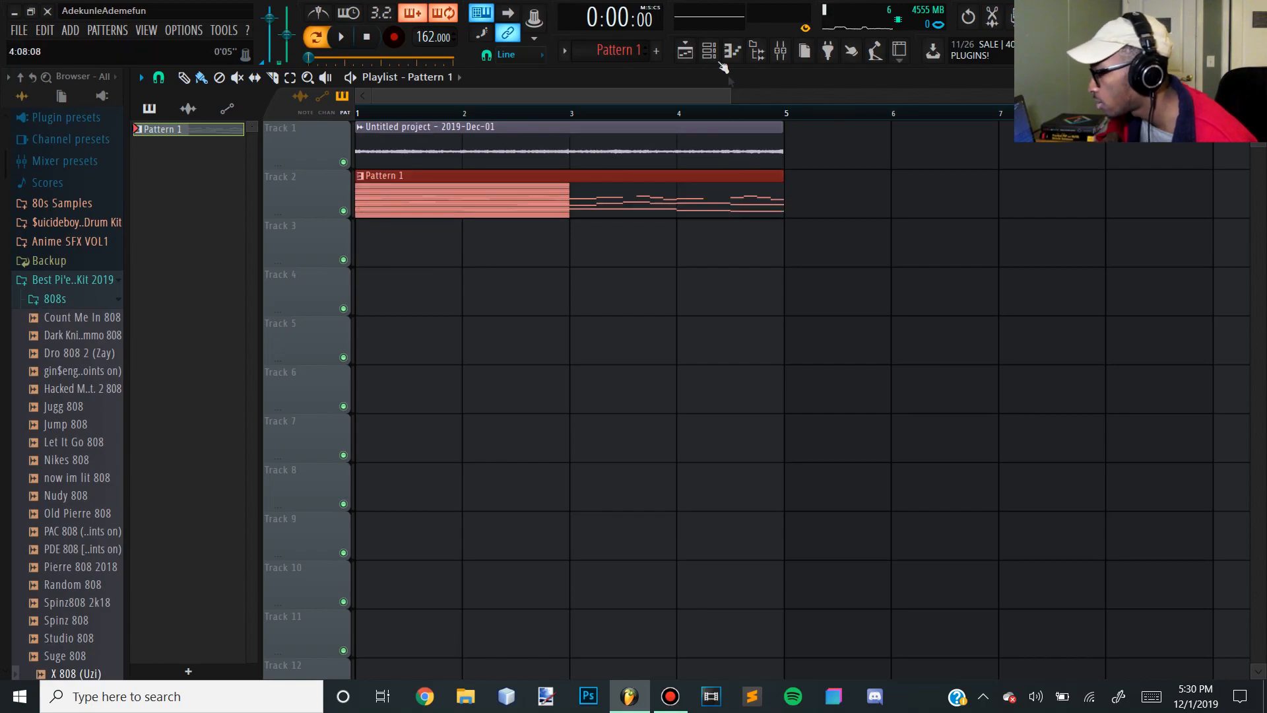
left_click(710, 51)
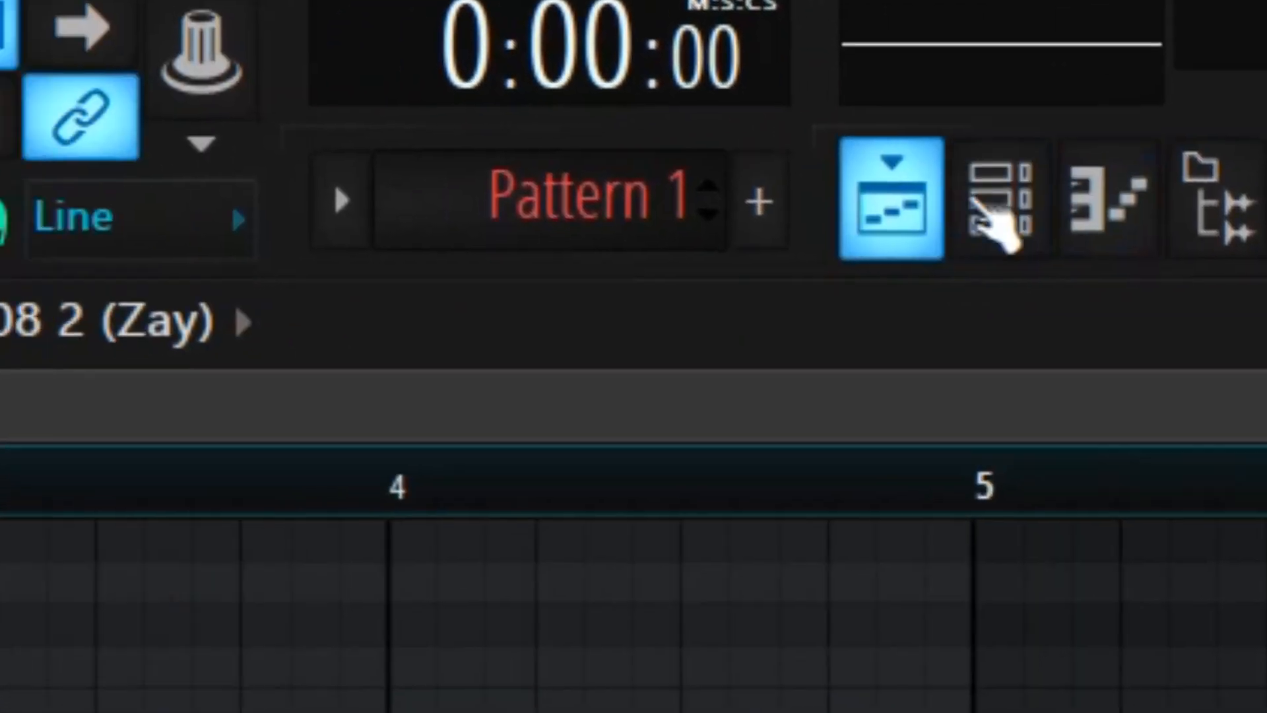
left_click(709, 52)
right_click(492, 303)
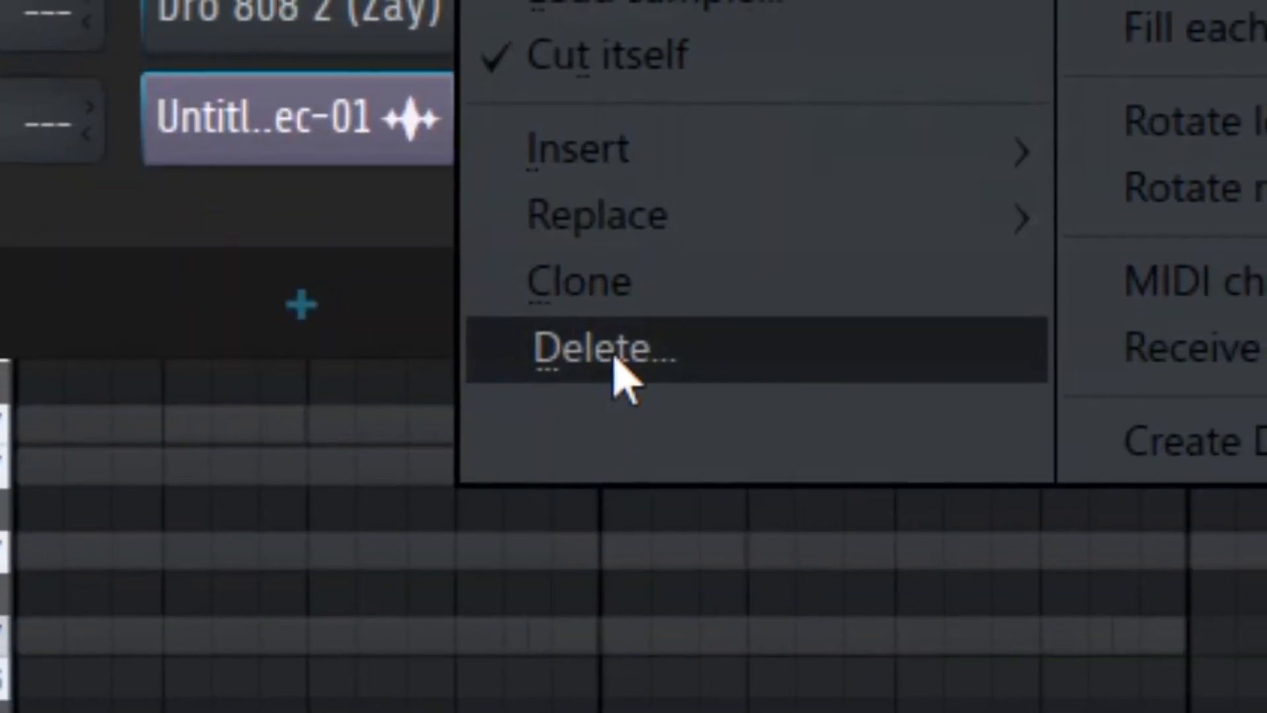
left_click(672, 365)
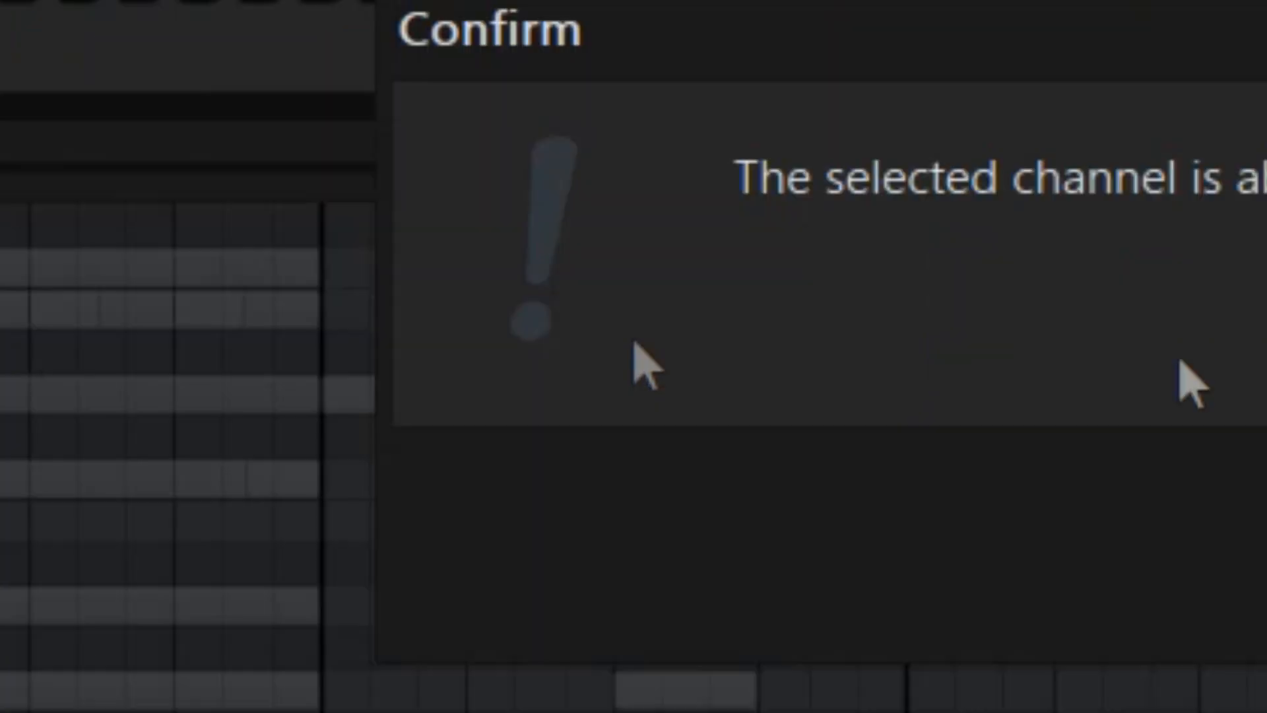
left_click(548, 234)
Place a D5 note at the start of bar 1 for Dro 808 2, delete the A7 note and play the pattern
left_click_drag(196, 346, 160, 471)
key("space")
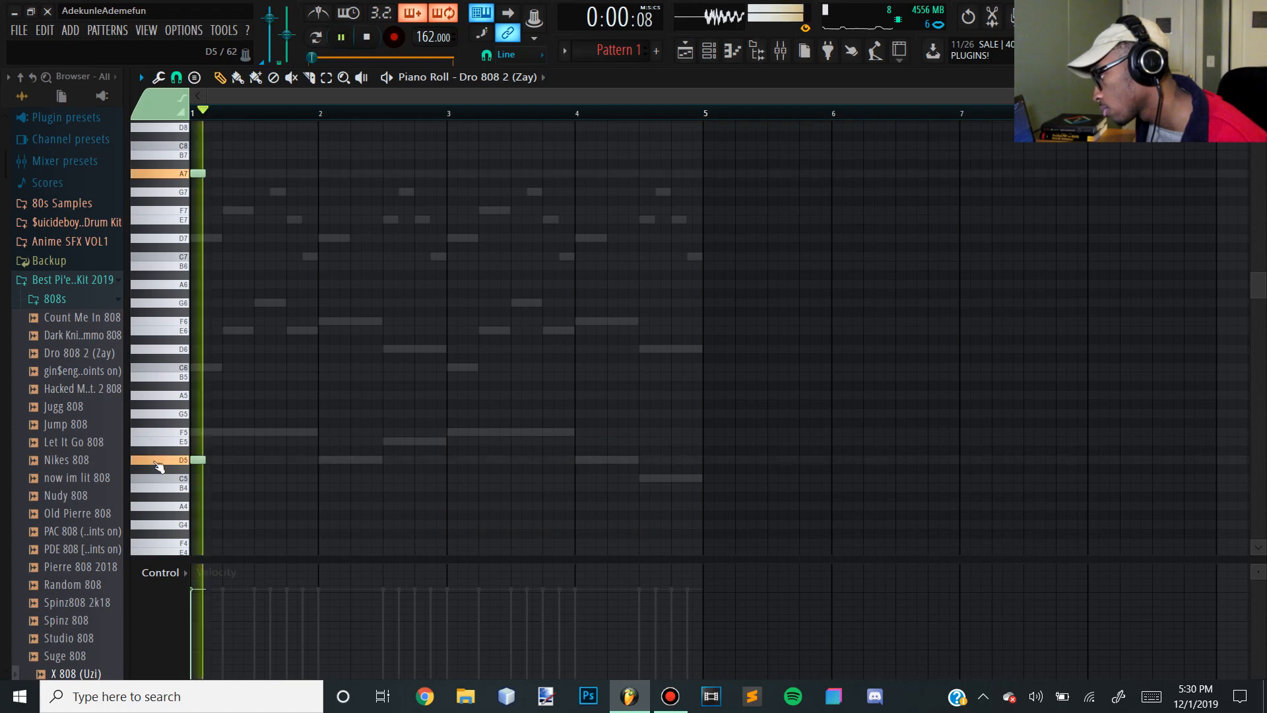
right_click(196, 173)
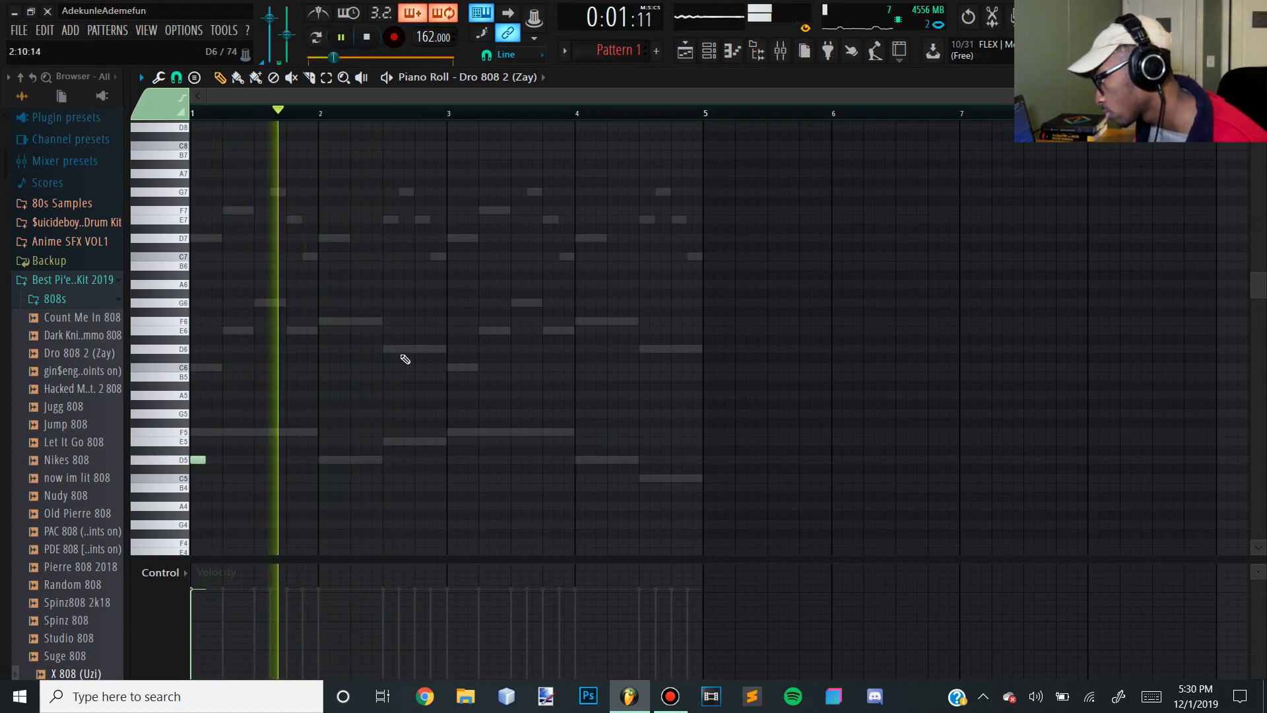
key("space")
Route the recorded Untitled project audio clip channel to mixer Insert 3
left_click(781, 53)
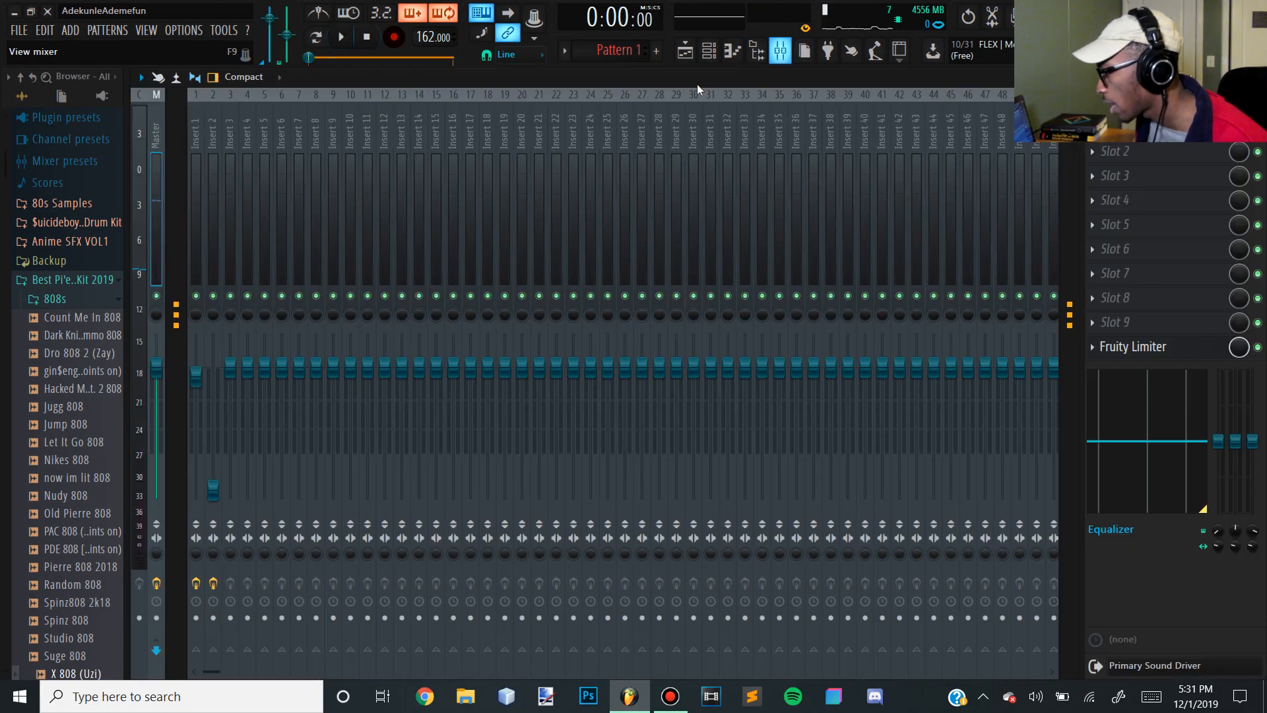
left_click(191, 193)
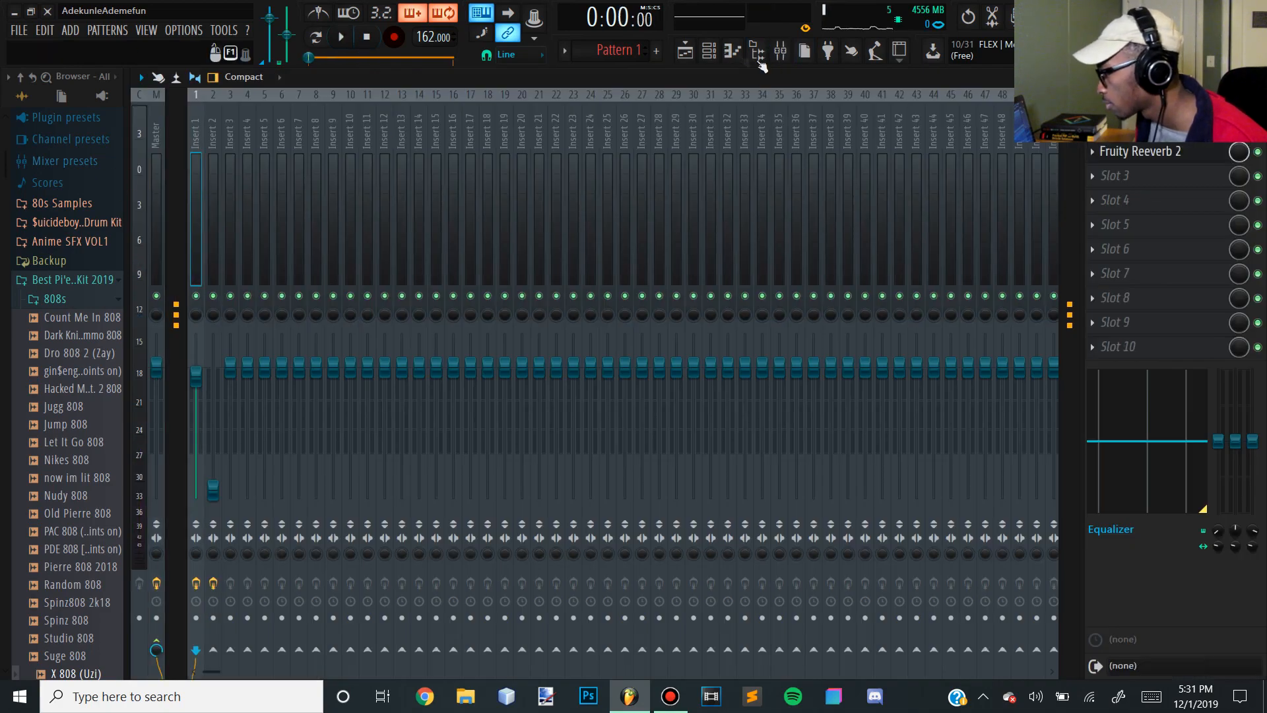
left_click(710, 50)
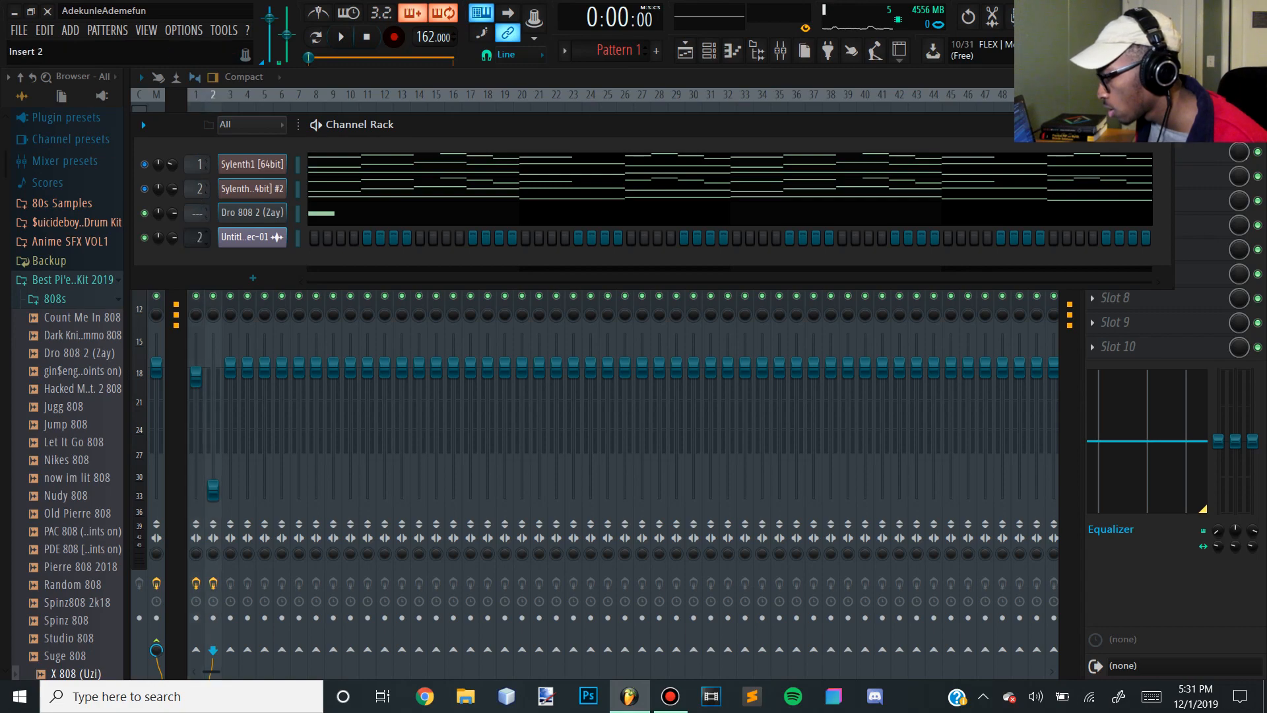
left_click(239, 298)
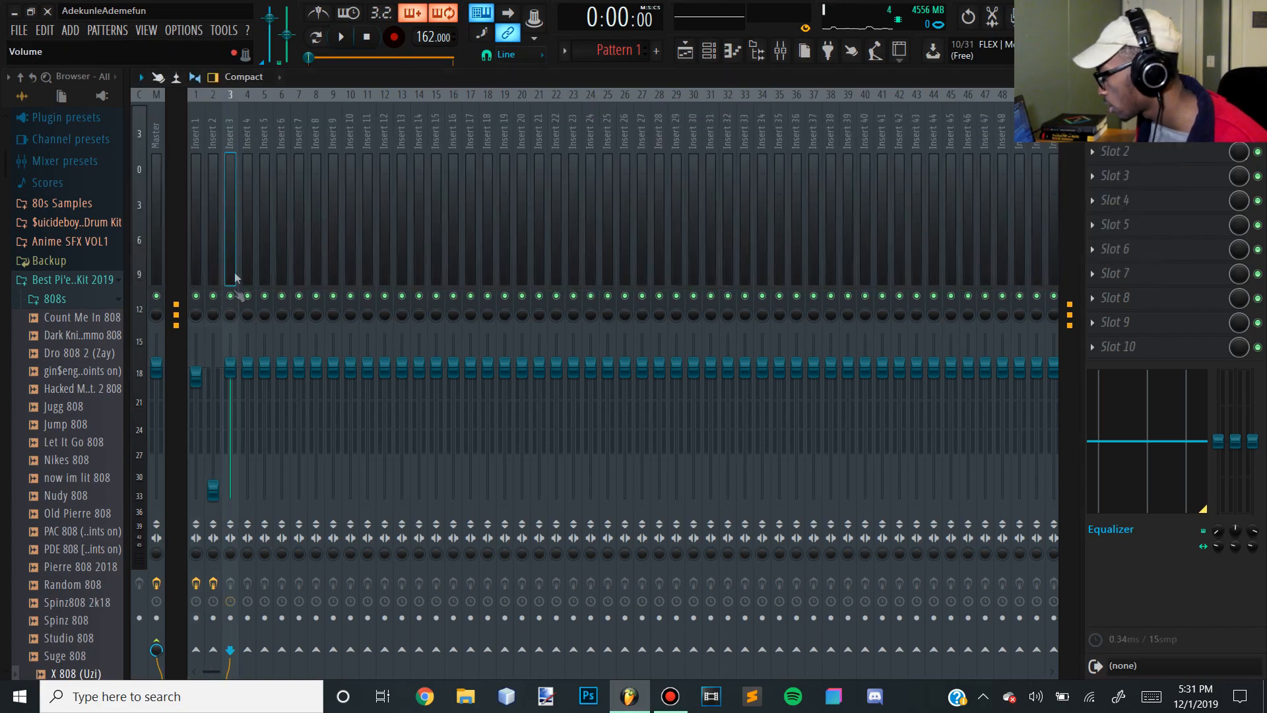
Load Gross Beat on Insert 3 with the Momentary preset, choose the 1/2 Speed time effect and start playback
left_click(1093, 127)
left_click(851, 573)
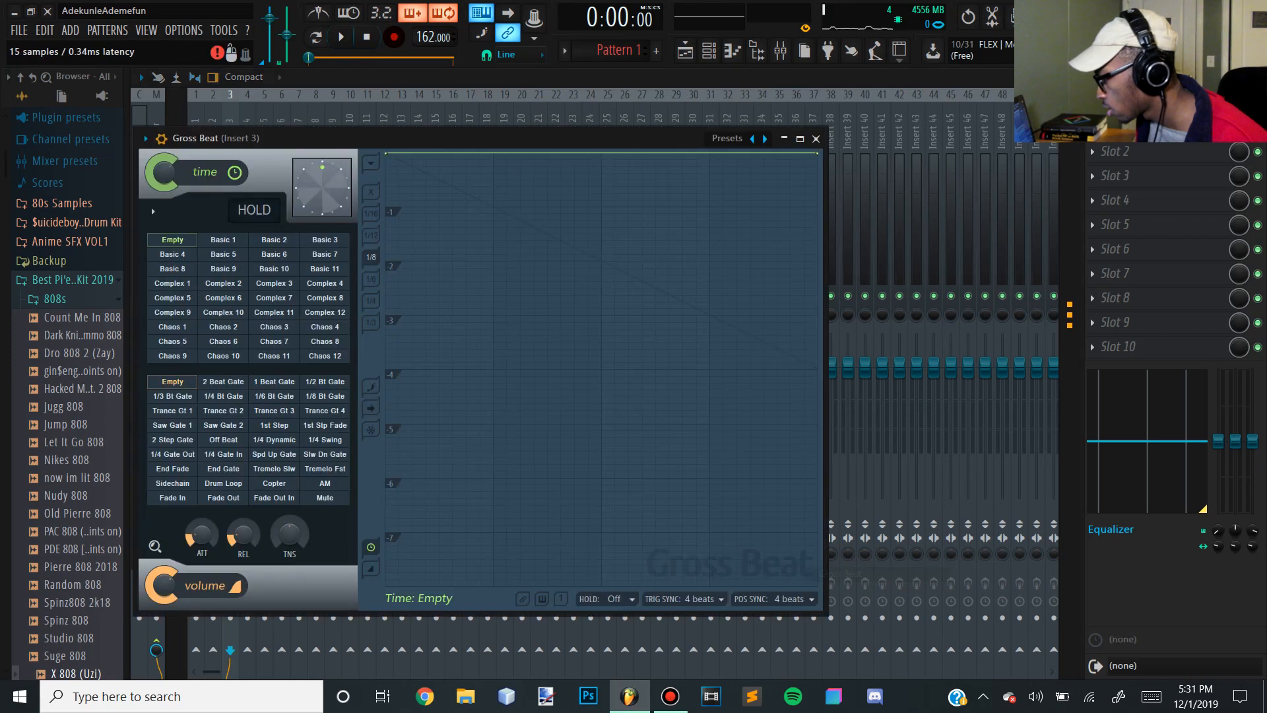
left_click(763, 170)
left_click(274, 341)
key("space")
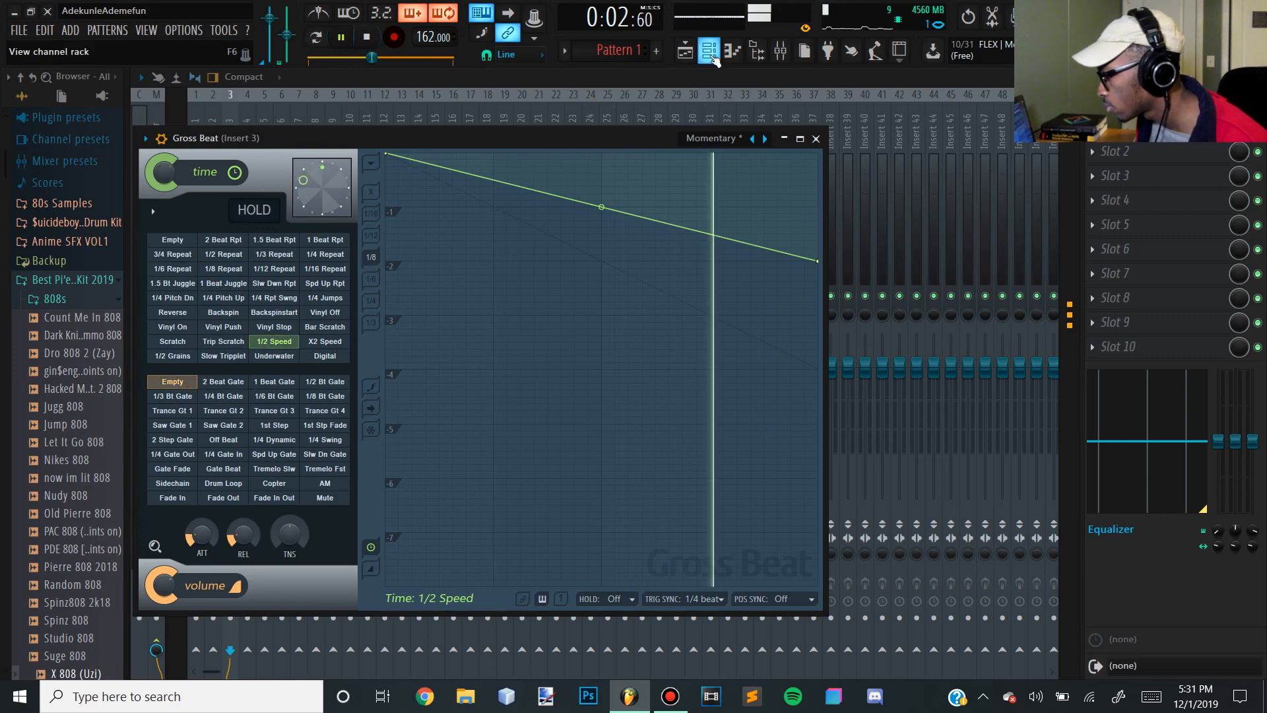
Rework the Dro 808 2 notes on C6, placing one at bar 1, one on beat 3 and one near bar 3
left_click(713, 59)
left_click(375, 225)
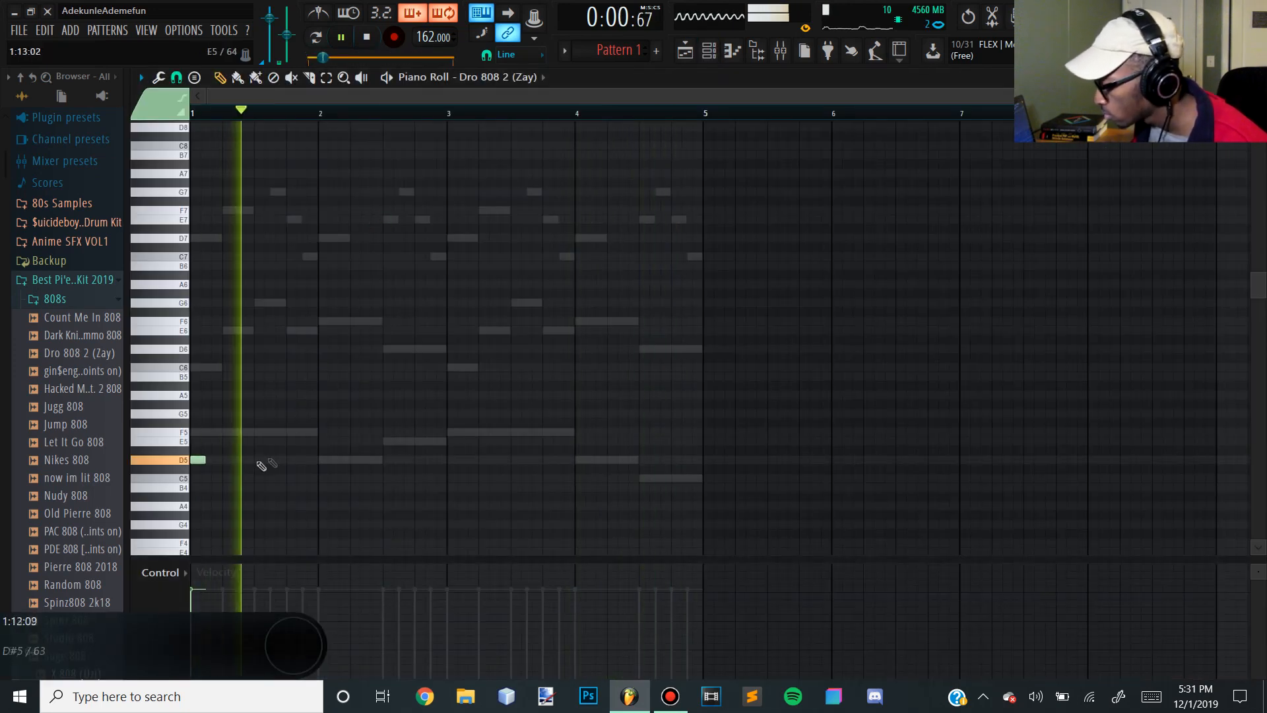
key("space")
key("ctrl+a")
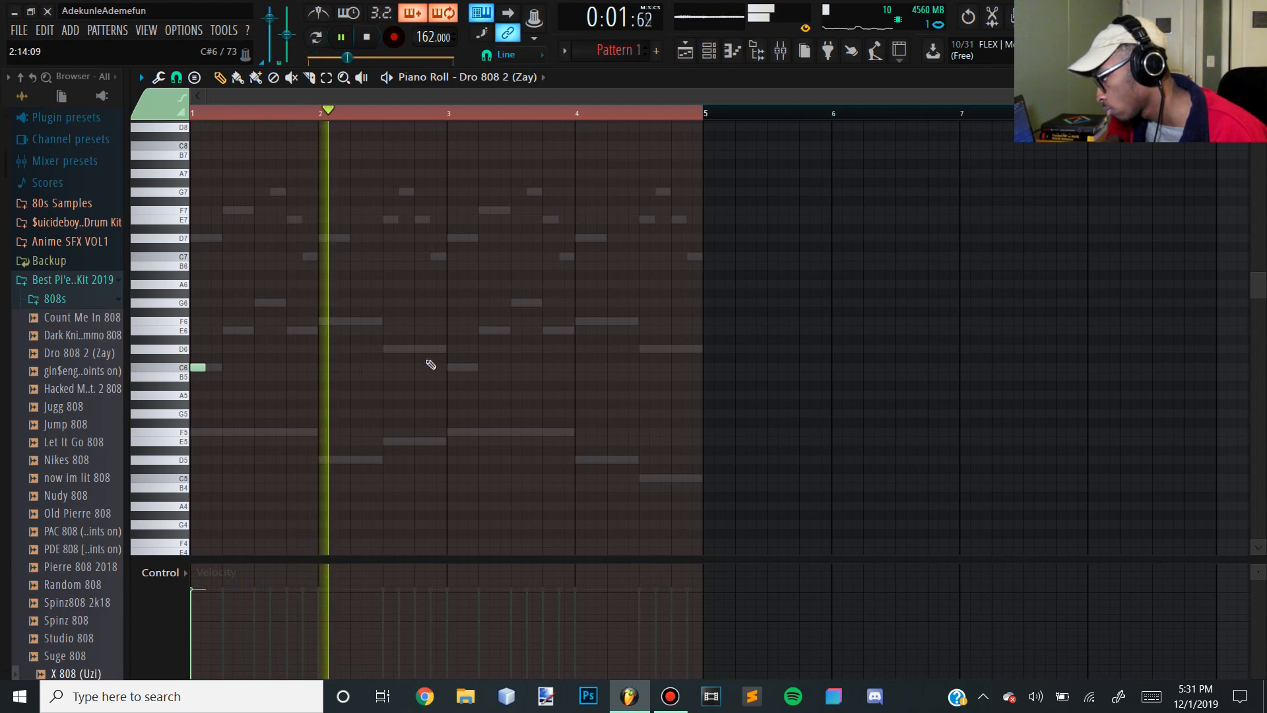
left_click(456, 369)
key("space")
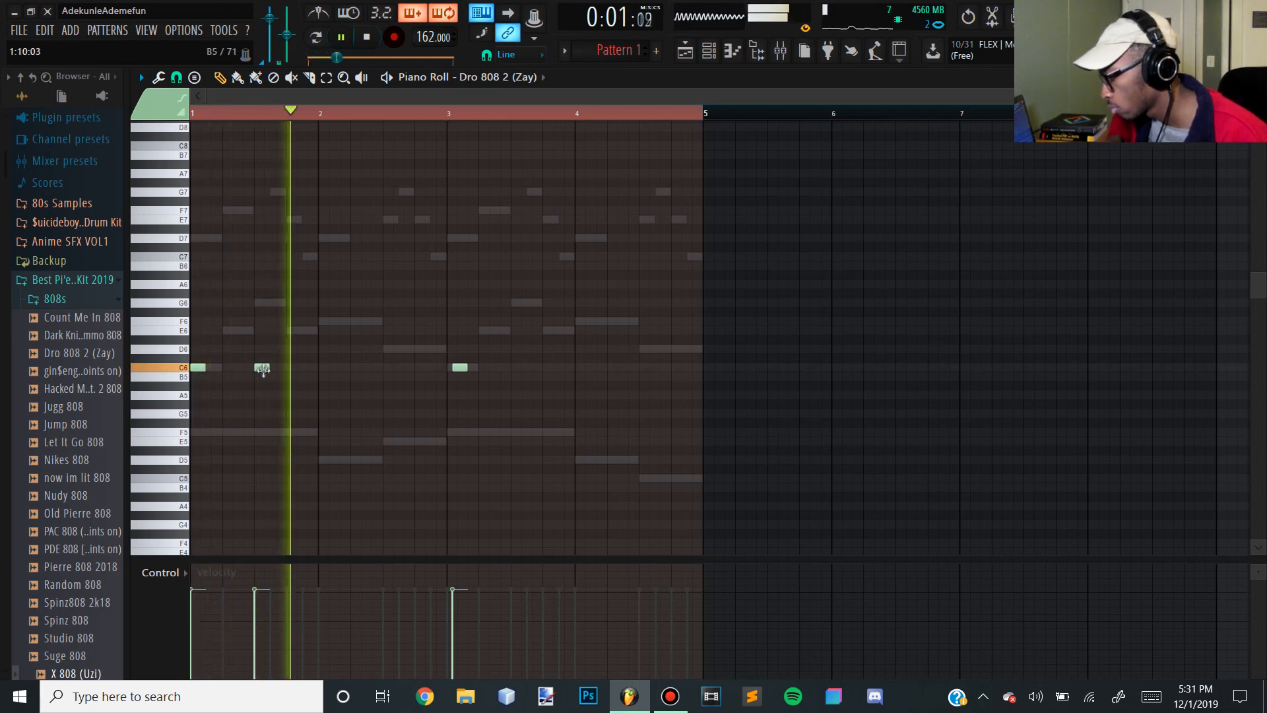
Move the second C6 note to beat 4 of bar 1, align the last one with bar 3, and play the pattern
left_click_drag(261, 367, 292, 368)
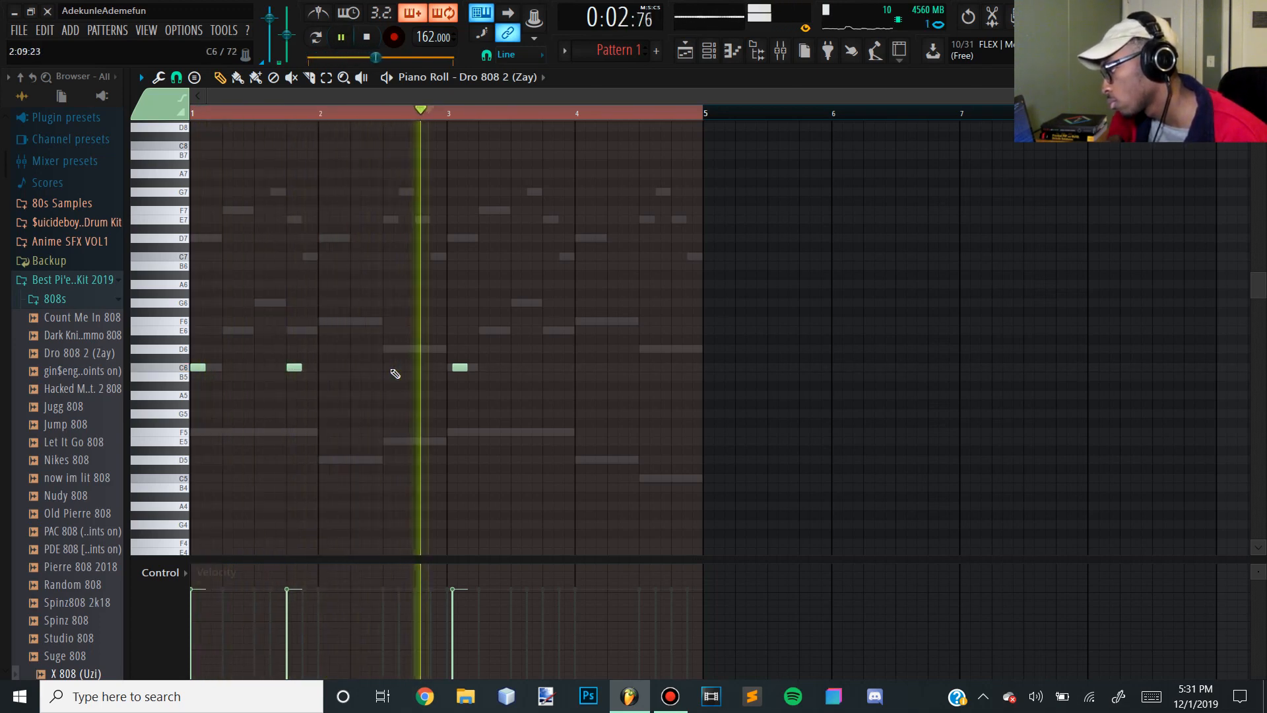
left_click_drag(455, 367, 450, 369)
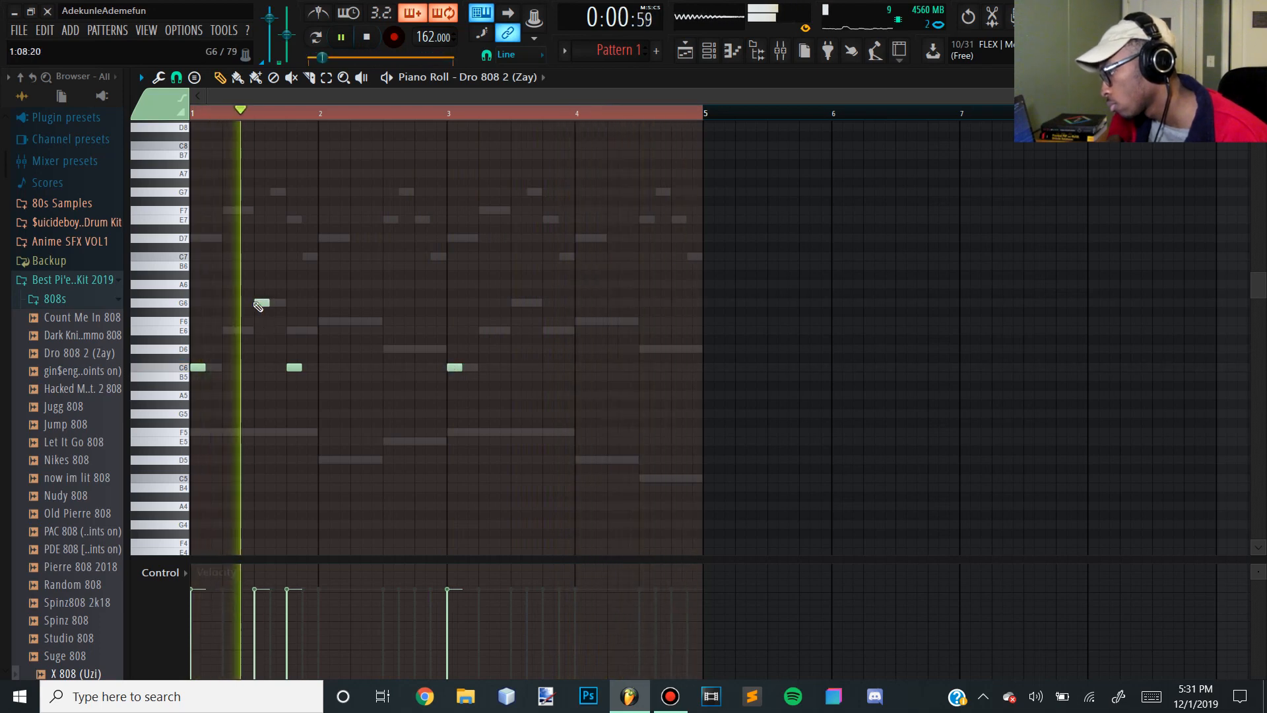
key("space")
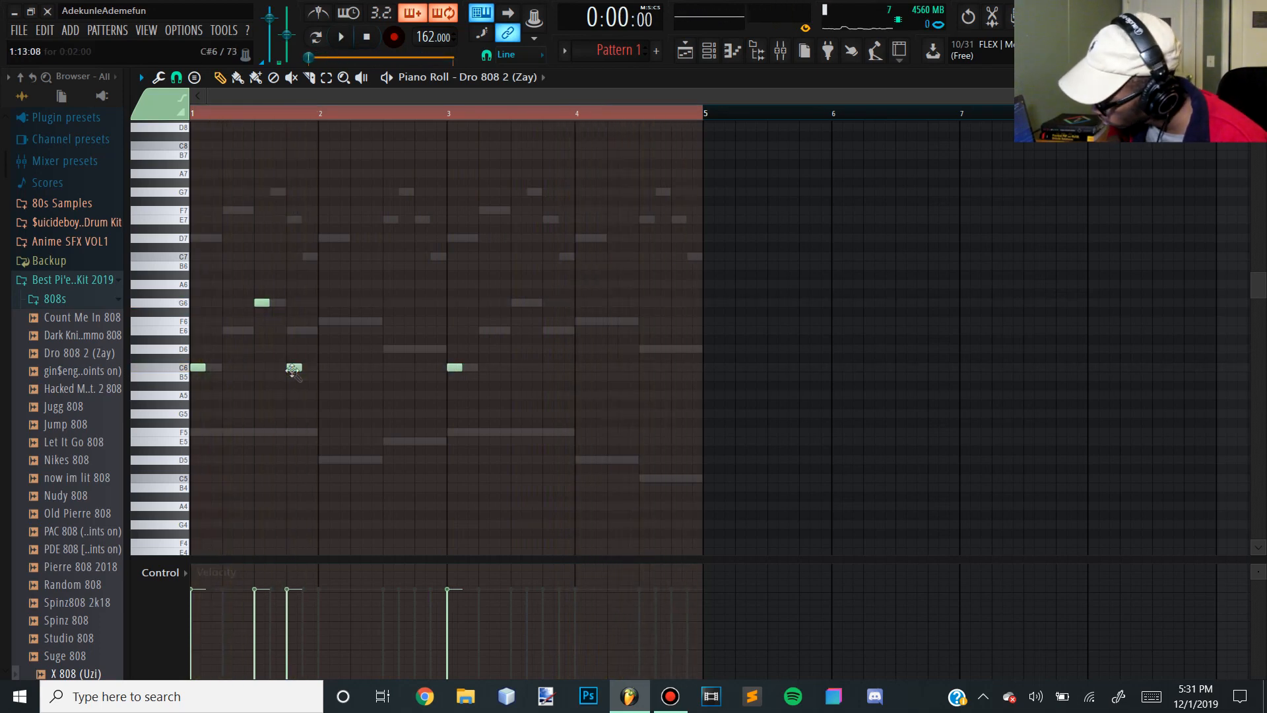
key("space")
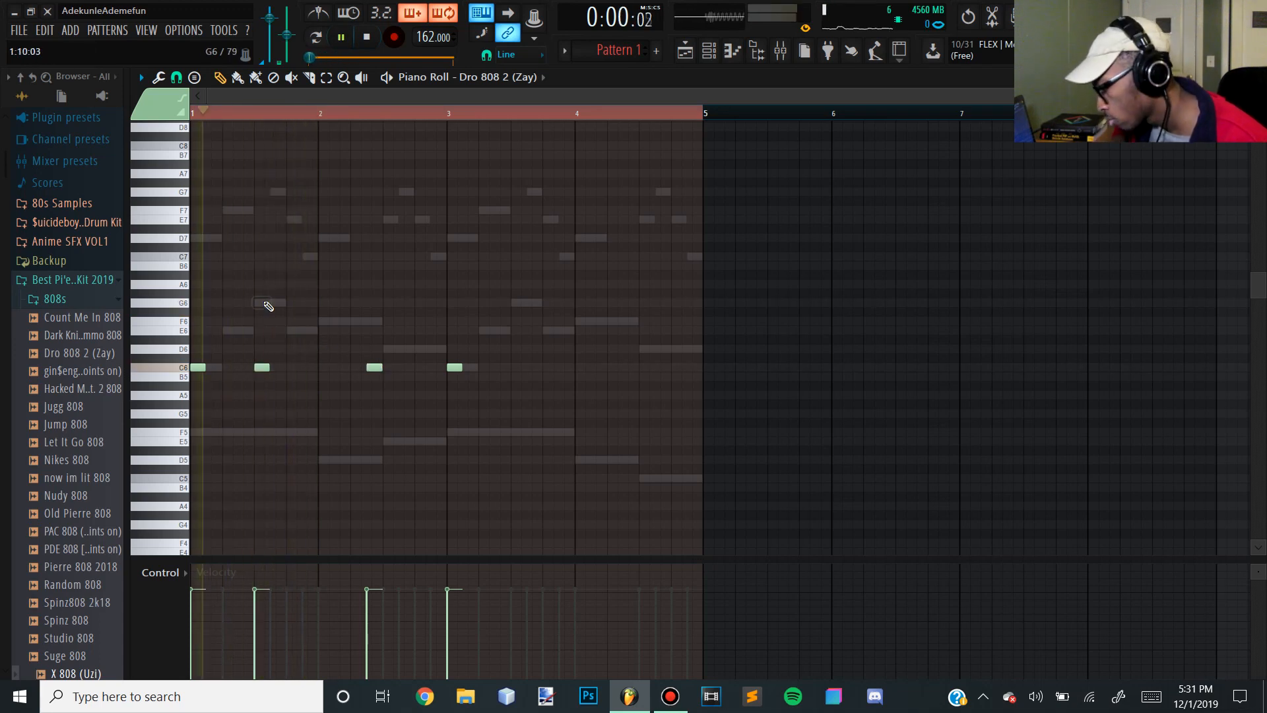
Add a B5 note just after beat 3 of bar 1 and view the neighbouring C6 note's properties
left_click(262, 376)
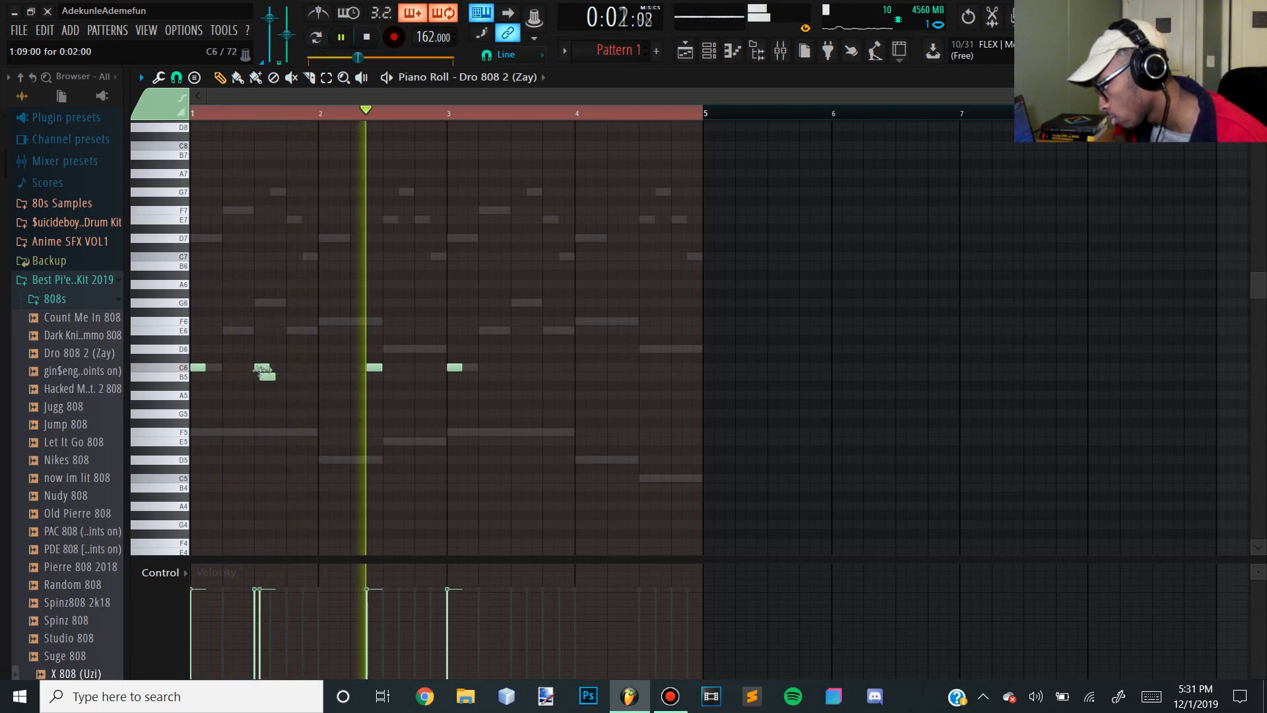
double_click(262, 367)
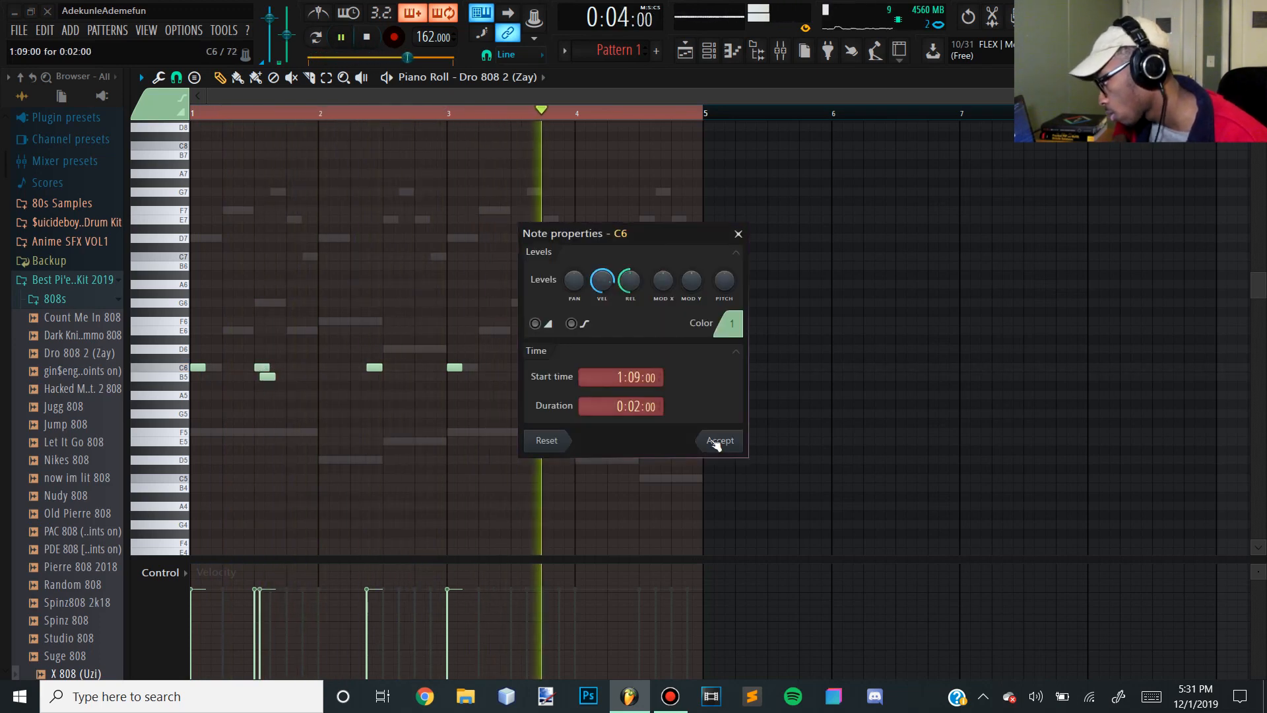
left_click(738, 235)
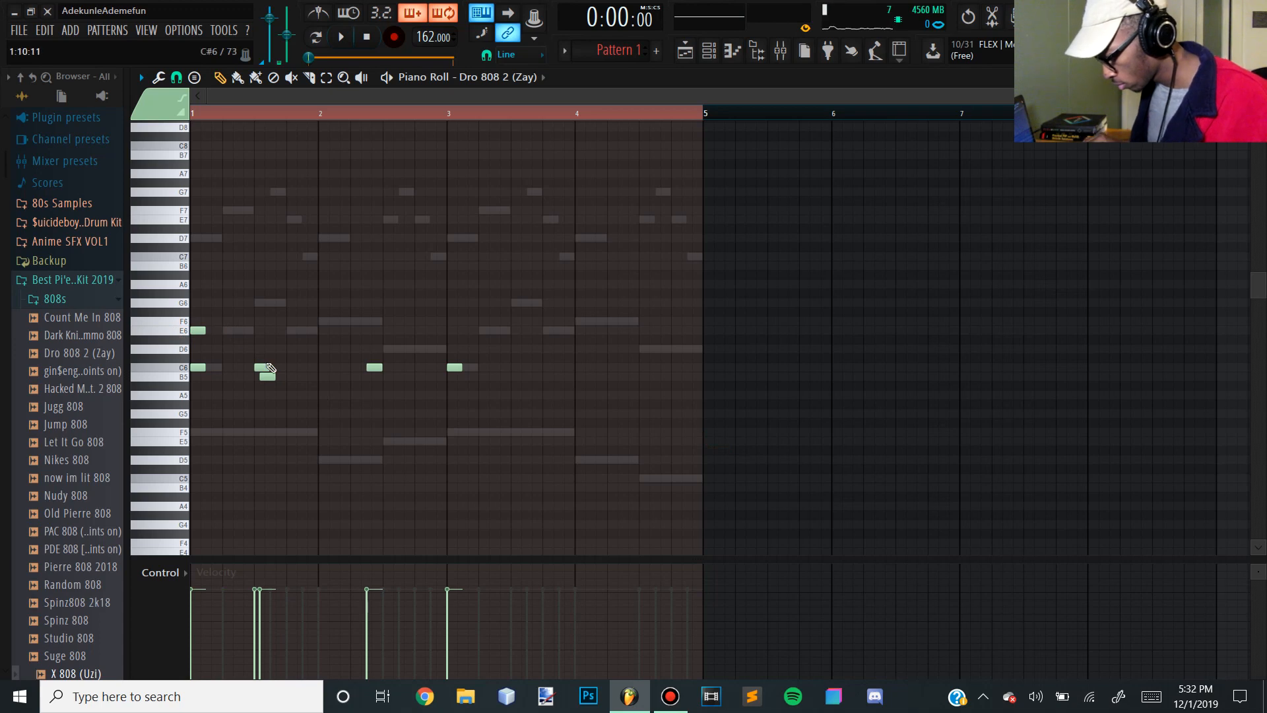
Rebuild the 808 line with C5 notes at bar 1, bar 1 beat 4 and bar 3, plus an F5 note at bar 2 beat 3
key("space")
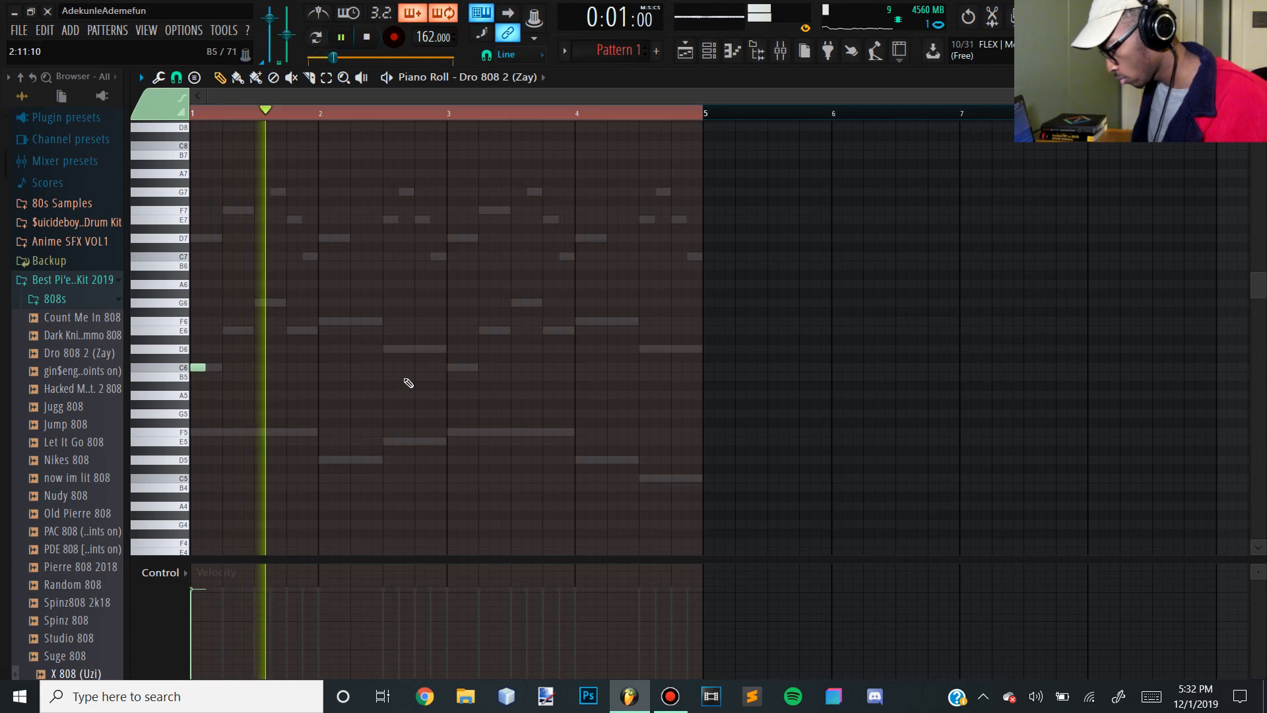
key("space")
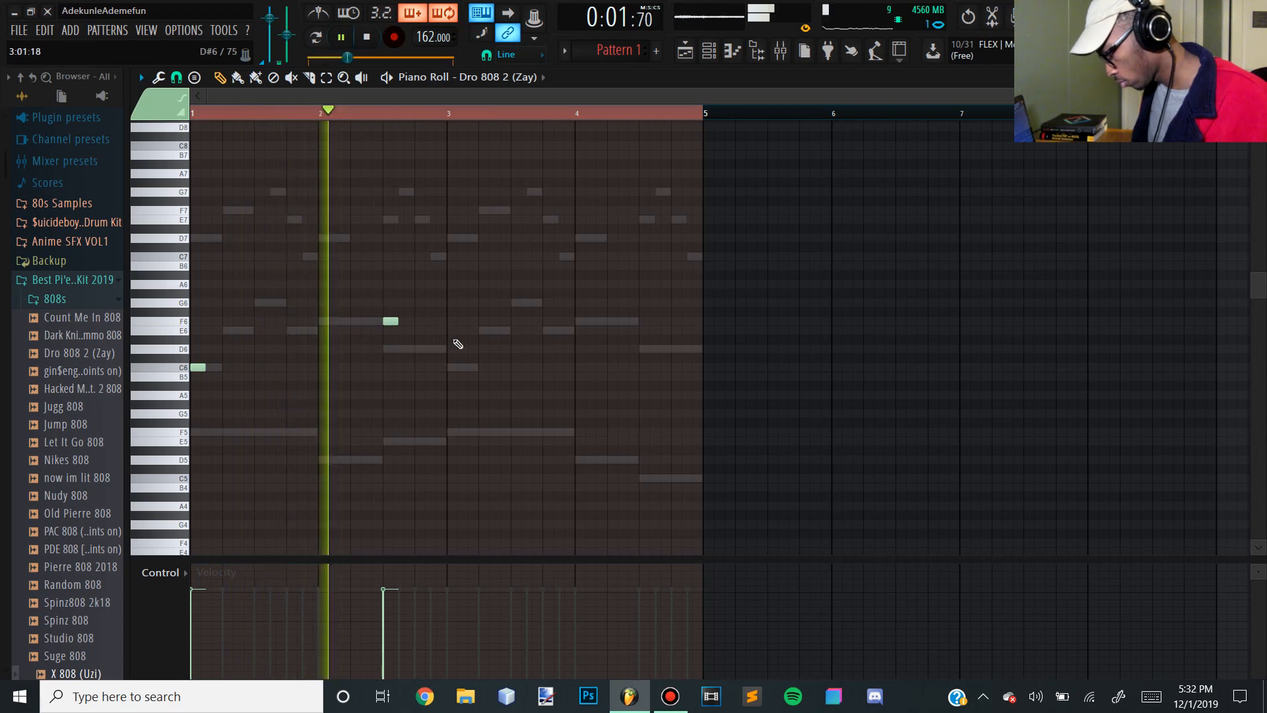
key("space")
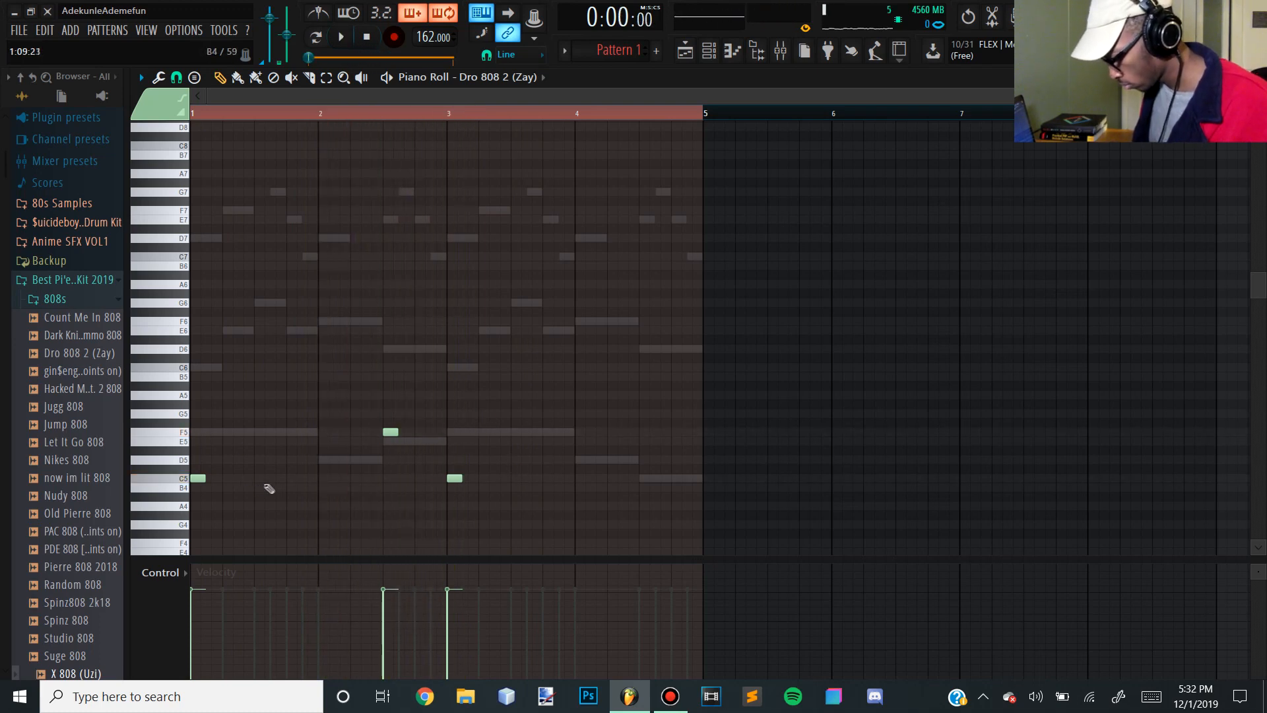
key("space")
mouse_move(296, 481)
left_mouse_down()
mouse_move(282, 478)
mouse_move(295, 478)
left_mouse_up()
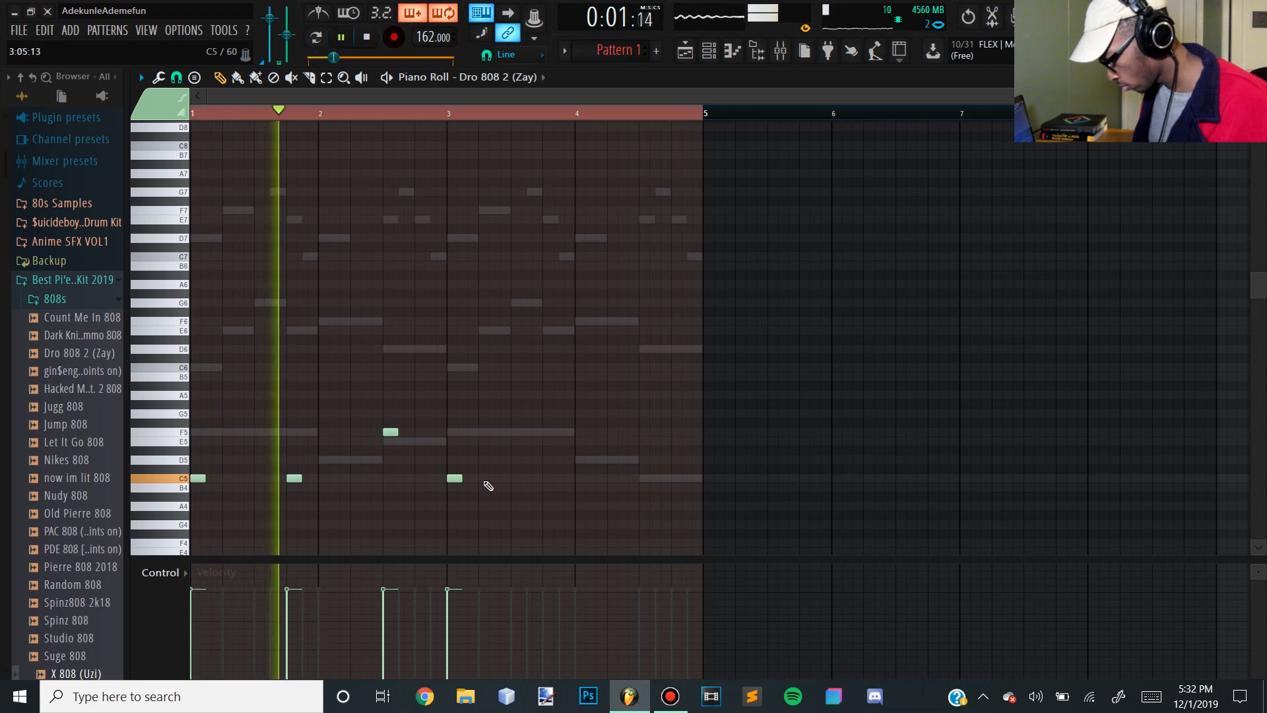
Raise the silence trimming threshold of the Dro 808 2 sample slightly
left_click(712, 60)
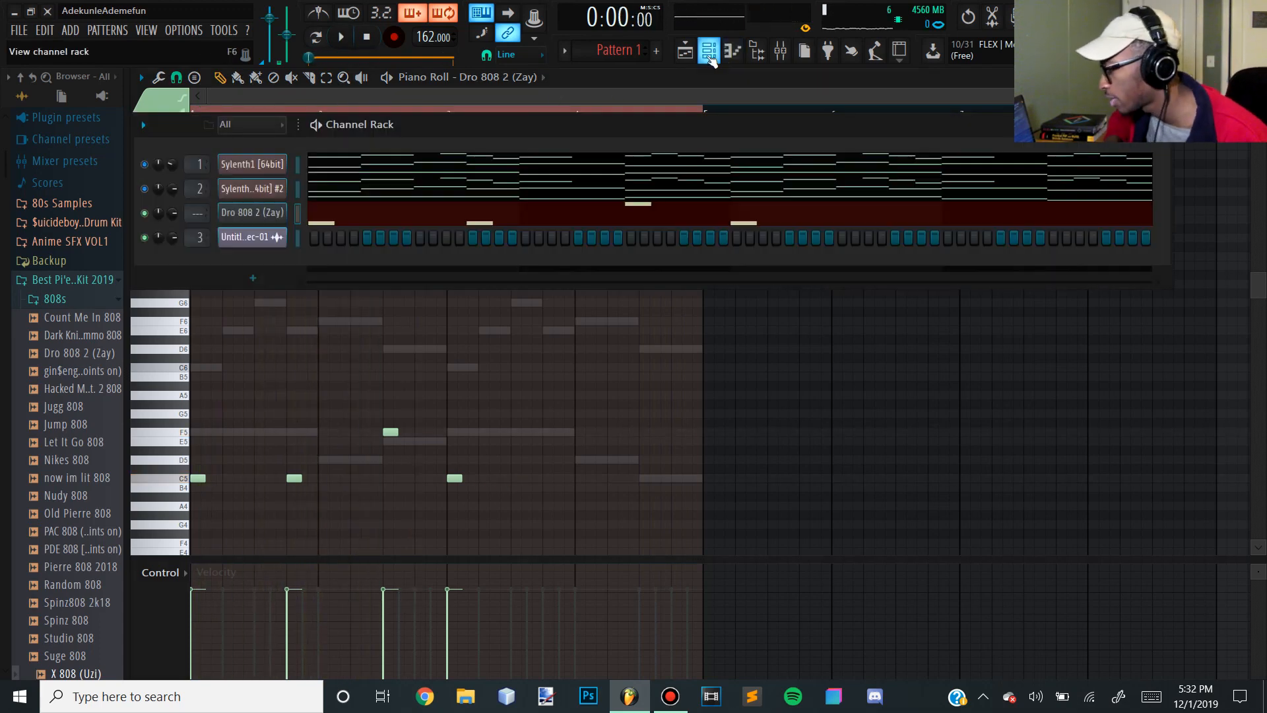
left_click(244, 213)
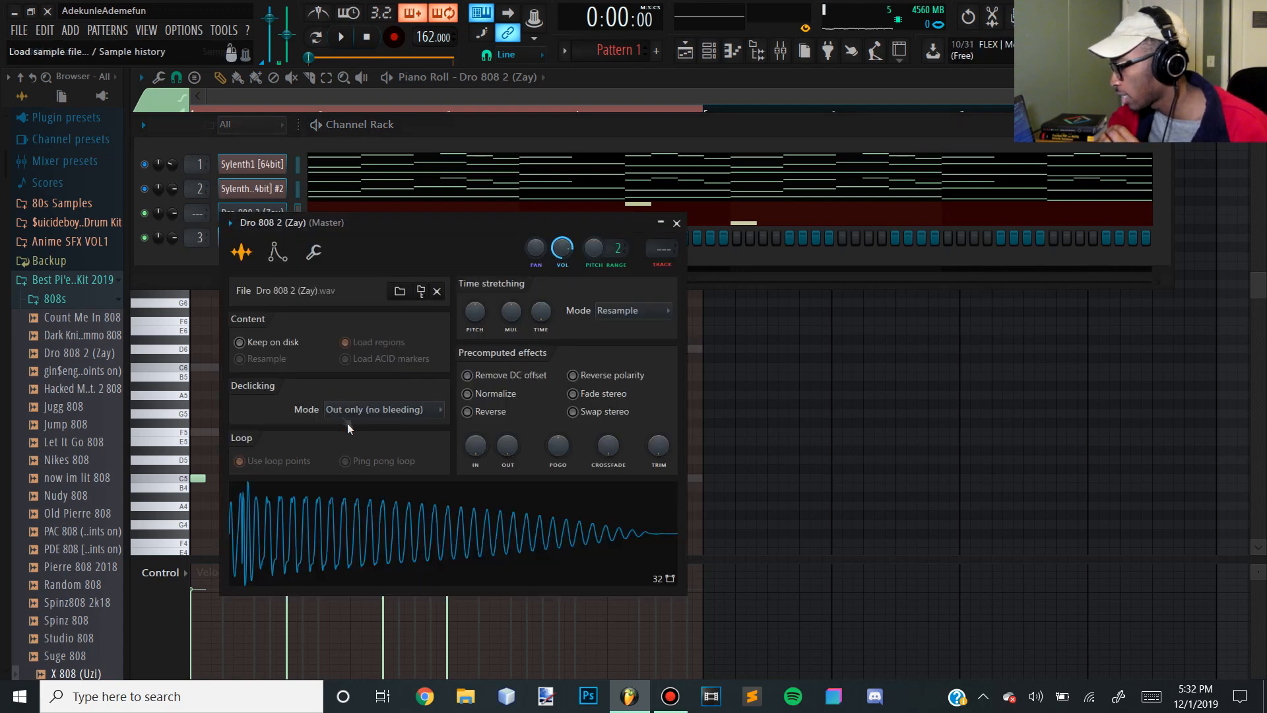
left_click_drag(658, 445, 658, 409)
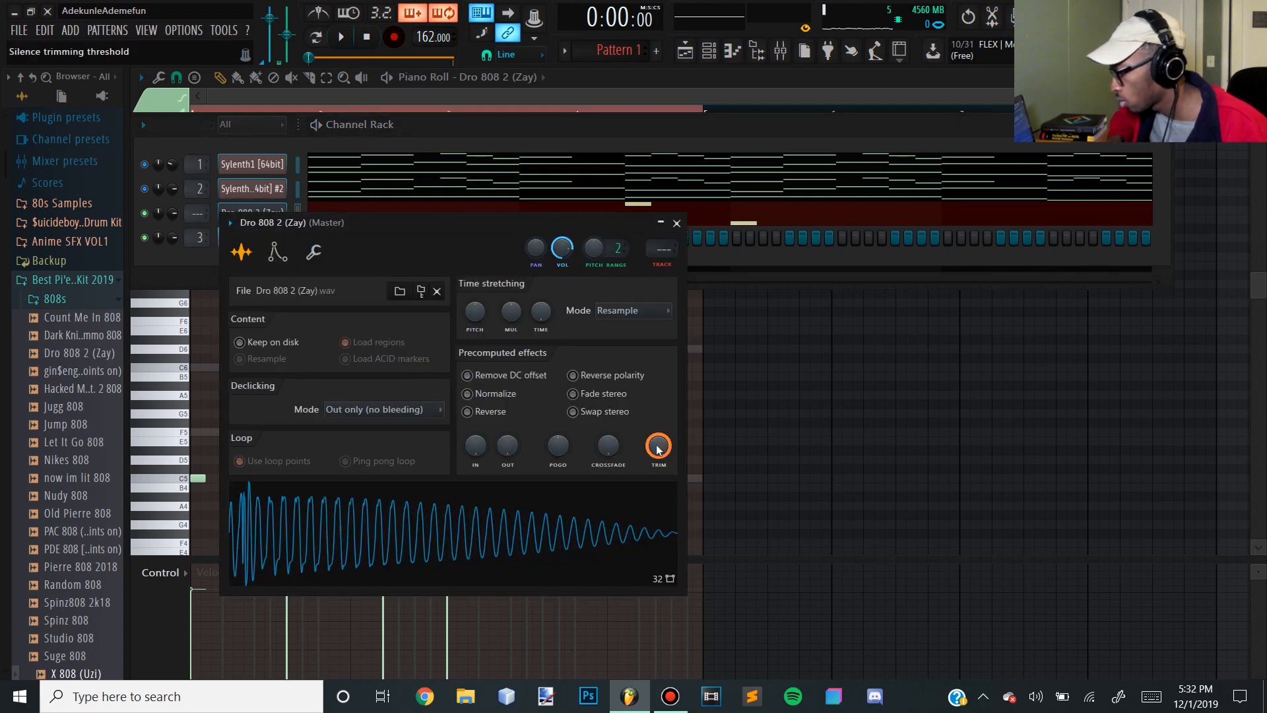
Add a C5 note on beat 3 of bar 3 in the 808 piano roll and play the pattern
left_click(501, 96)
key("space")
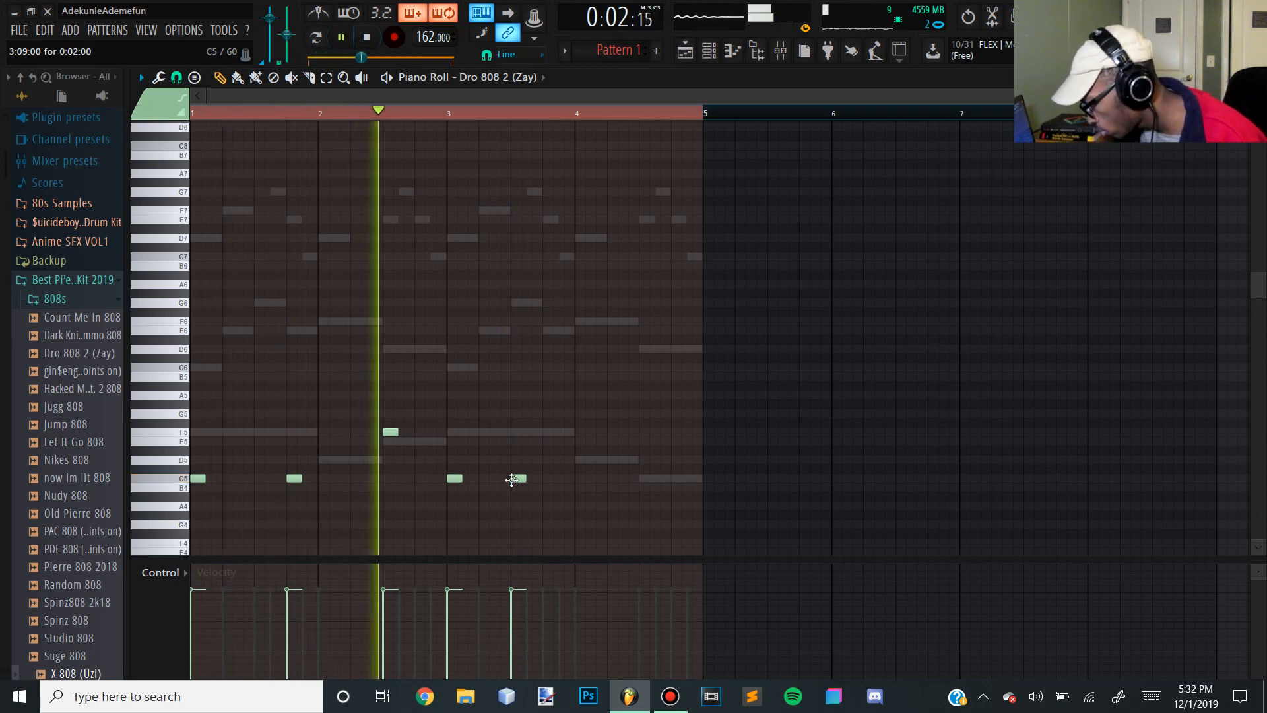
key("space")
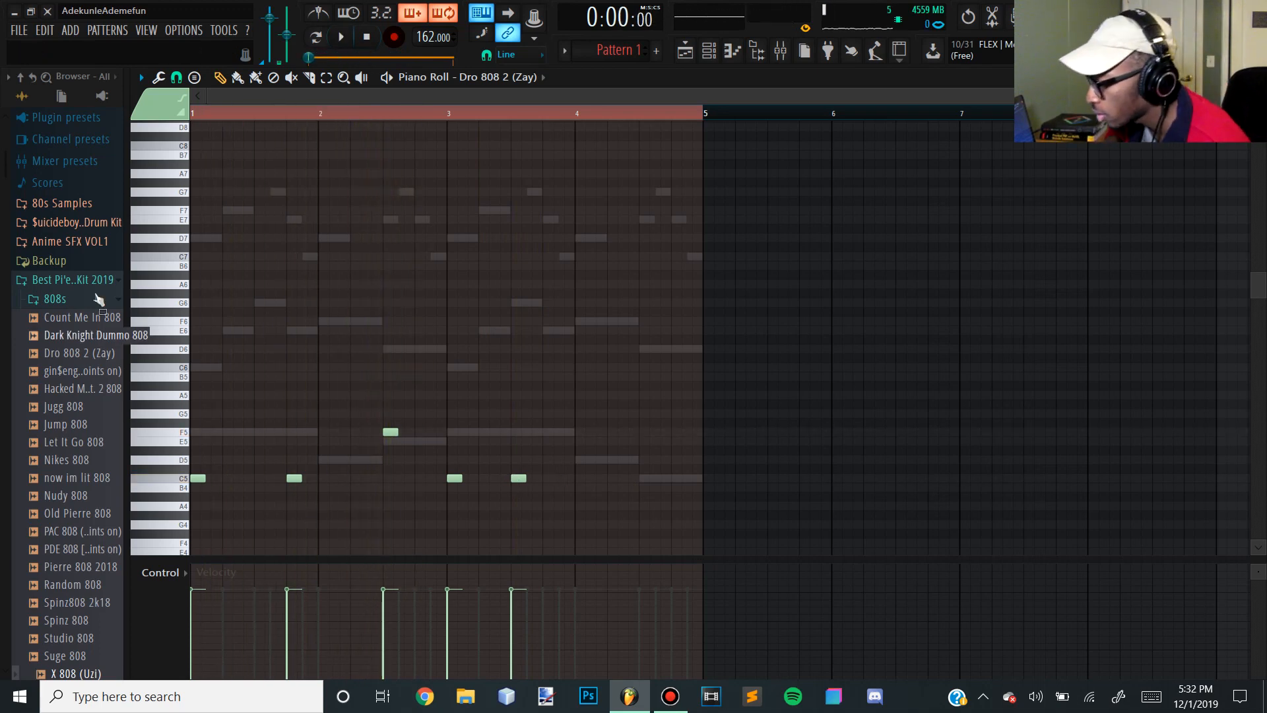
Replace the Dro 808 2 channel's sample with 808 1 (Zaytoven) from the Chronicles Of The Atlantic Trap kit's 02 808s folder
scroll(94, 292, "down", 15)
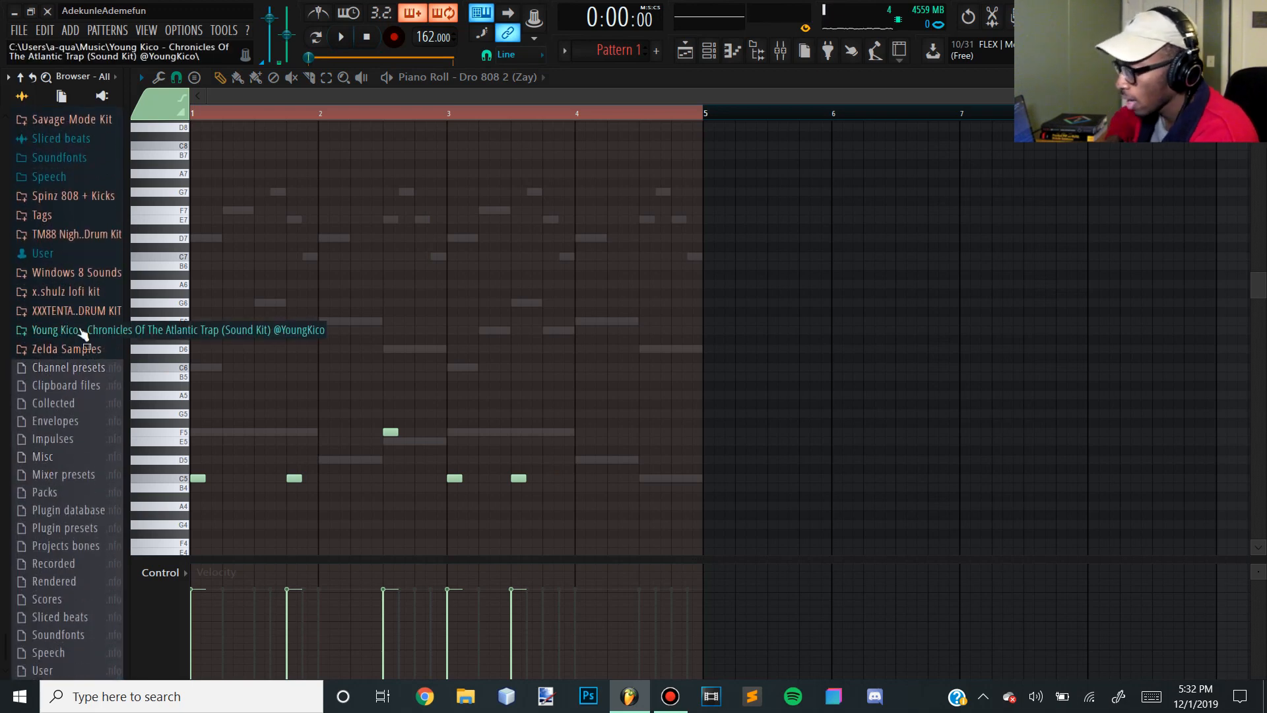
left_click(80, 330)
left_click(82, 360)
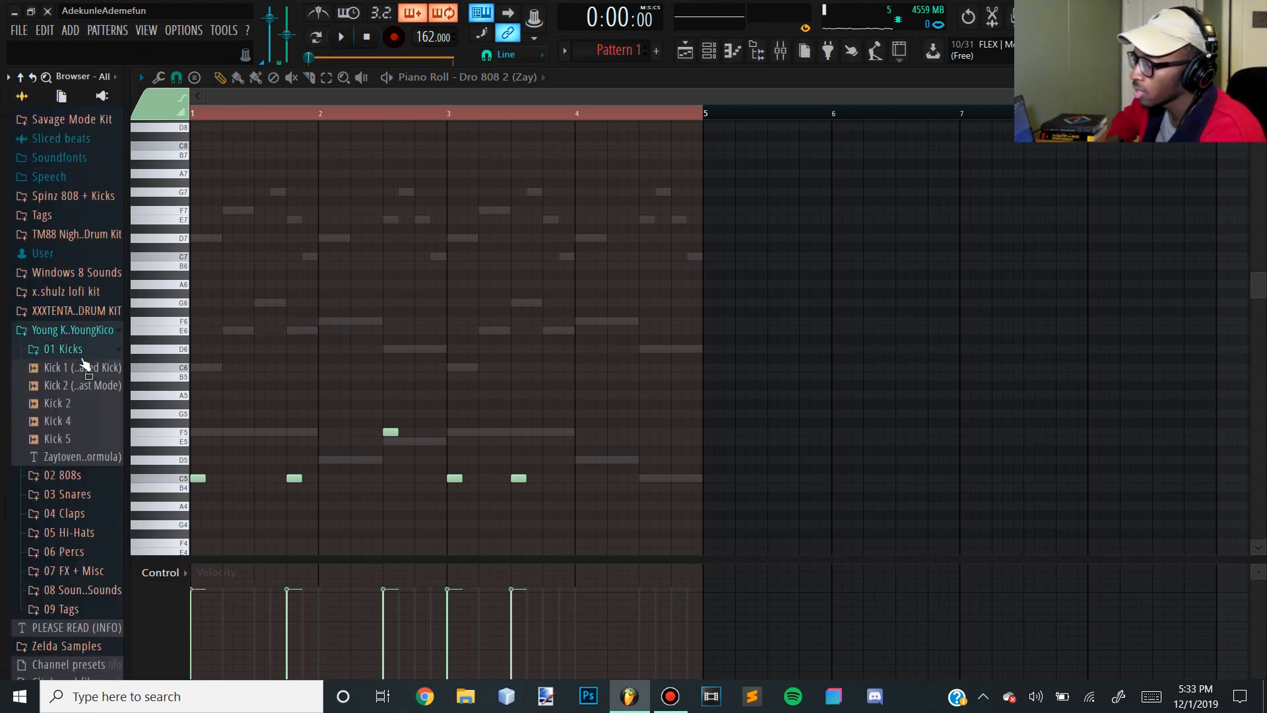
left_click(73, 349)
left_click(79, 371)
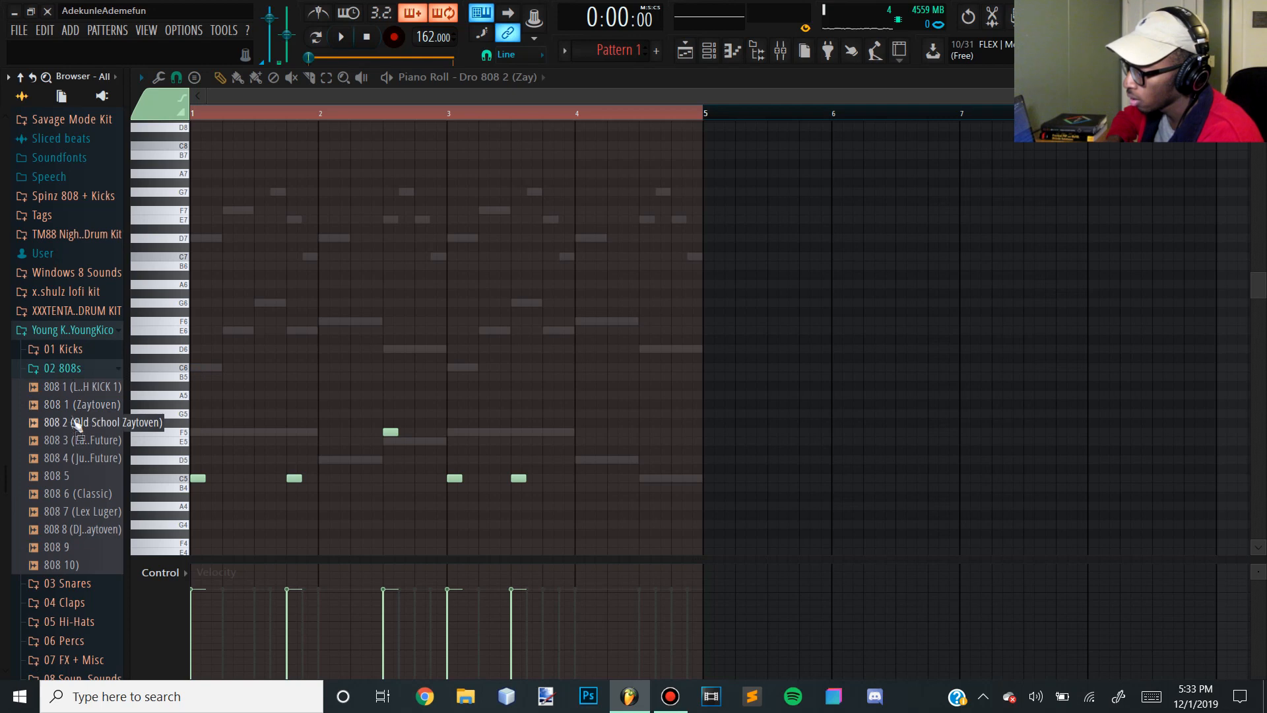
left_click_drag(373, 303, 727, 39)
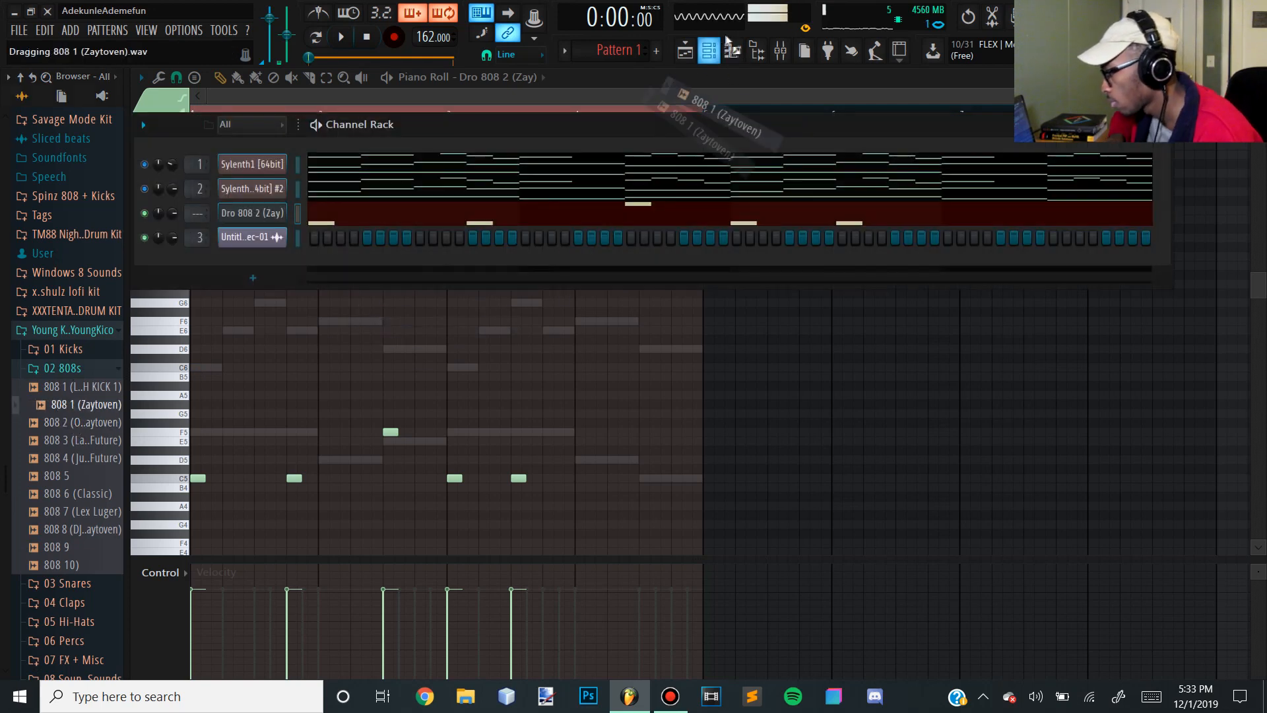
Set the root note of the 808 1 (Zaytoven) channel to D5
left_click(245, 213)
left_click(278, 251)
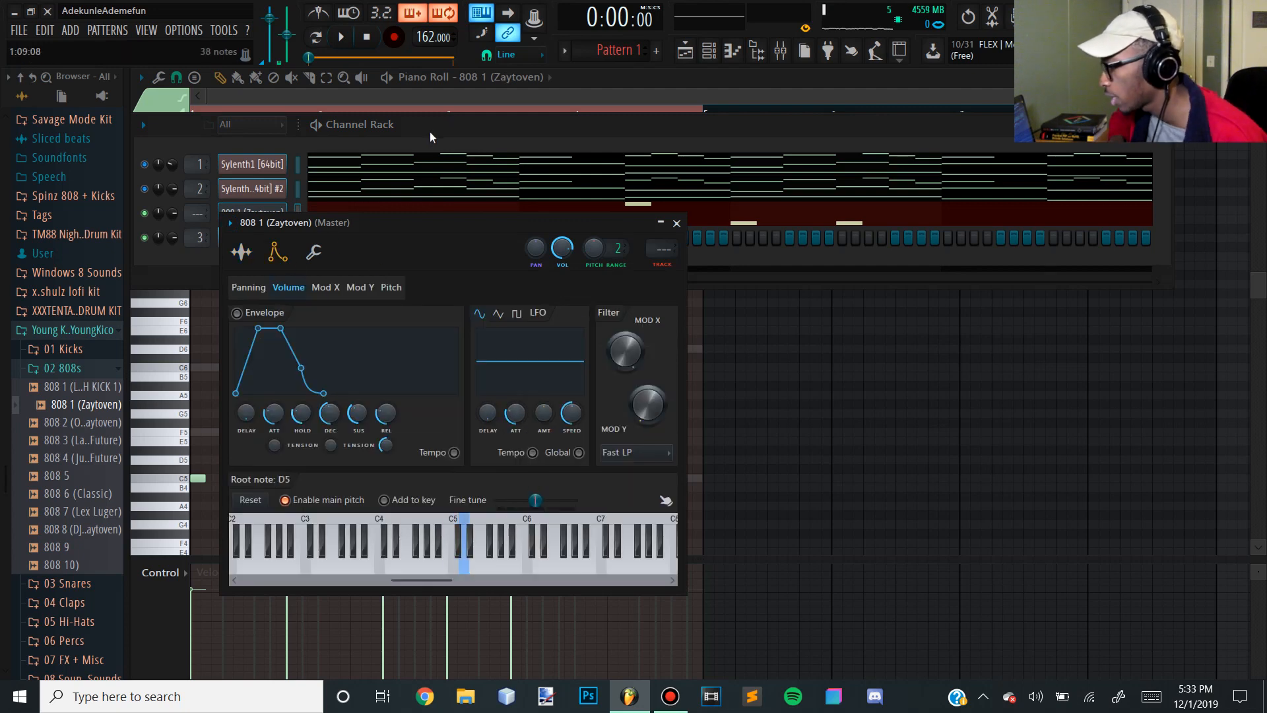
Play the pattern in the 808 piano roll and add a C5 note on beat 4 of bar 3
left_click(417, 103)
key("space")
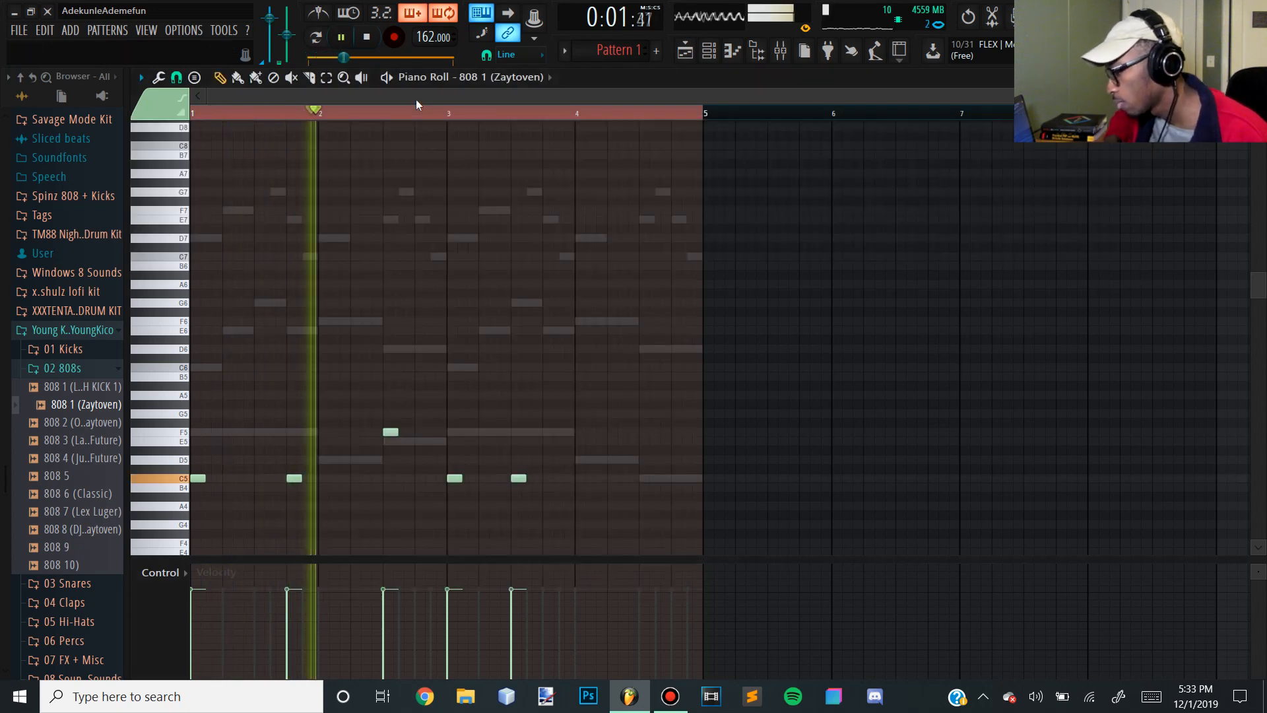
left_click(545, 478)
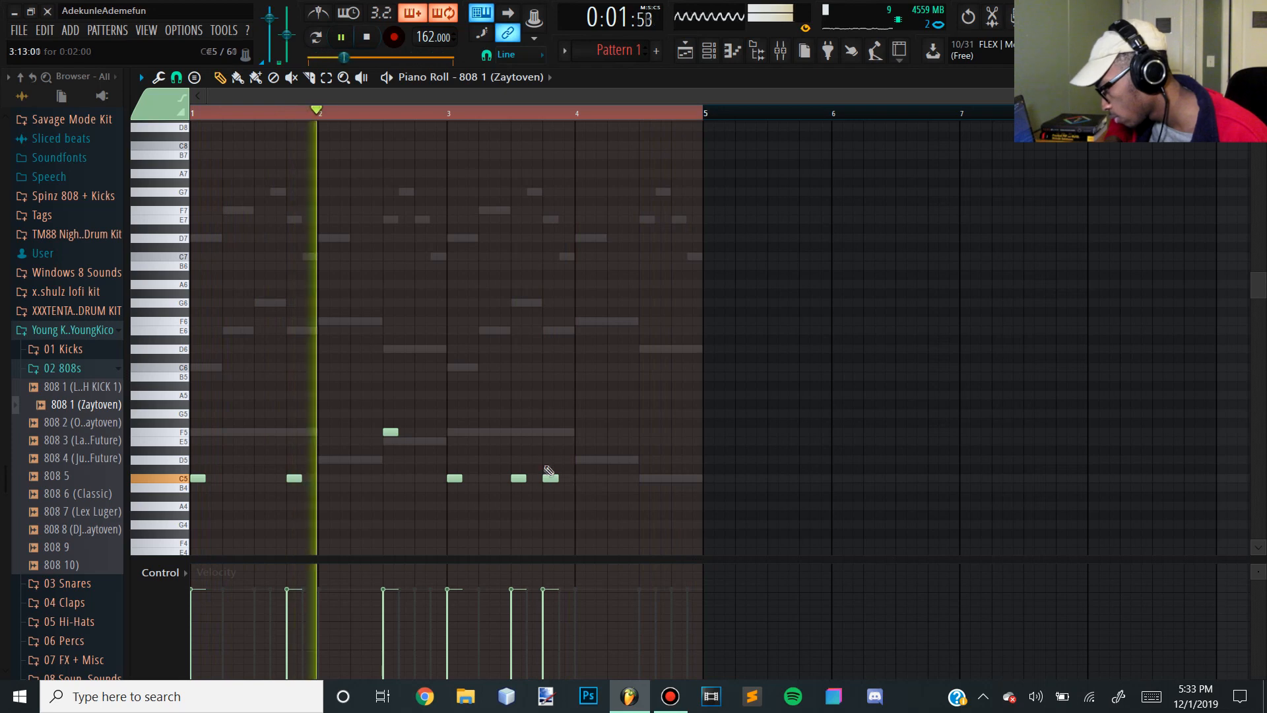
Add a C5 note on beat 3 of bar 4 and raise the velocity of all 808 notes to maximum
left_click_drag(604, 499, 124, 413)
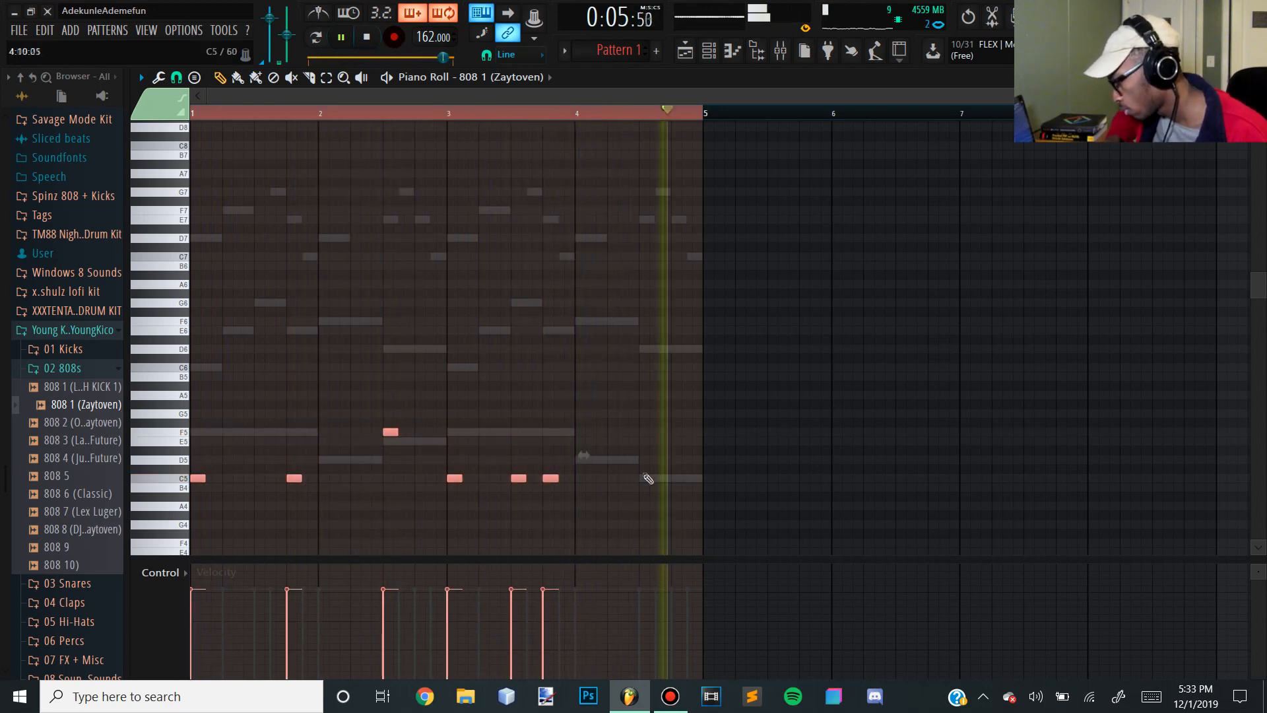
left_click_drag(774, 546, 123, 301)
left_click_drag(661, 575, 173, 559)
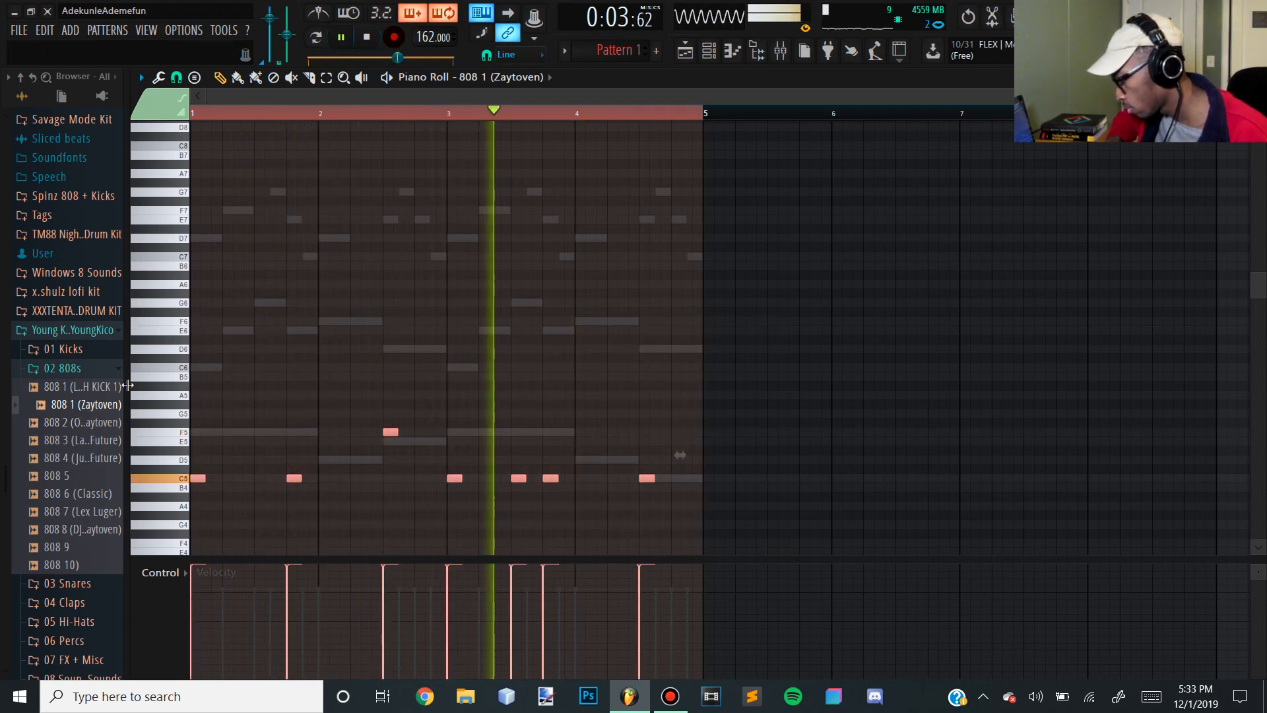
Shift bar 3's beat 3 C5 note half a beat earlier and put D5 notes on beats 2 and 3 of bar 4
left_click(527, 505, "ctrl")
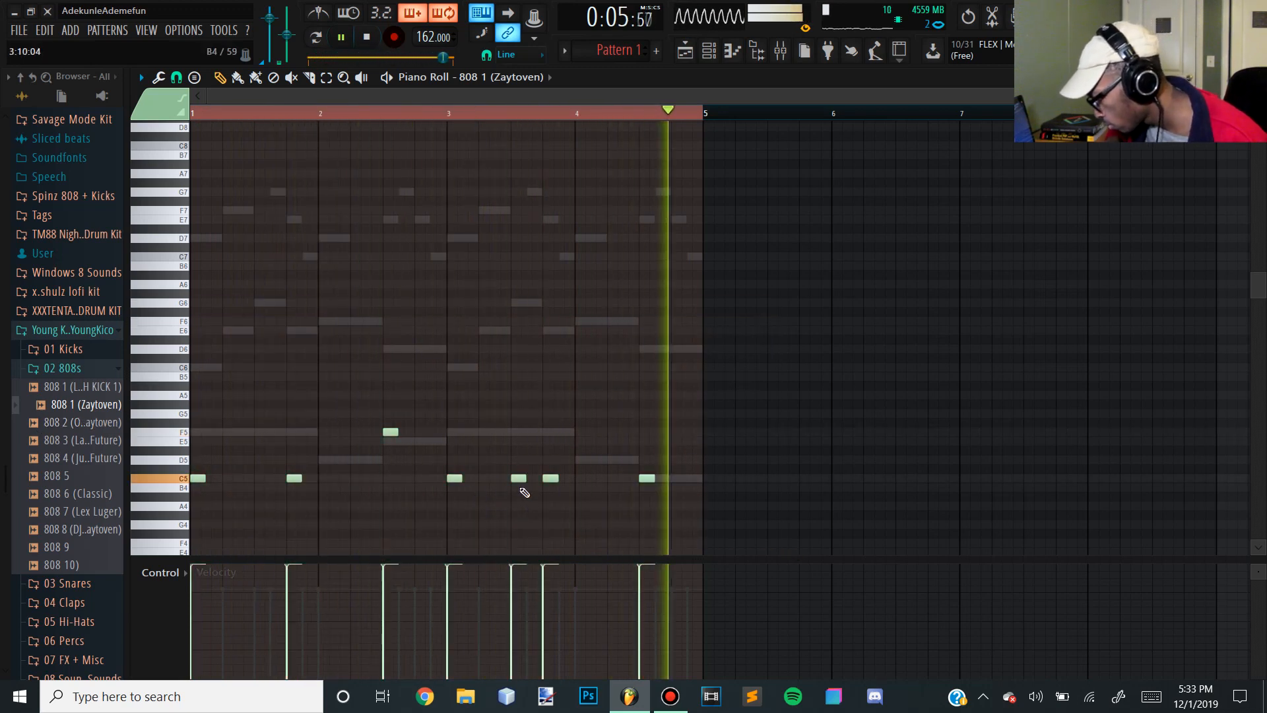
left_click_drag(518, 478, 500, 479)
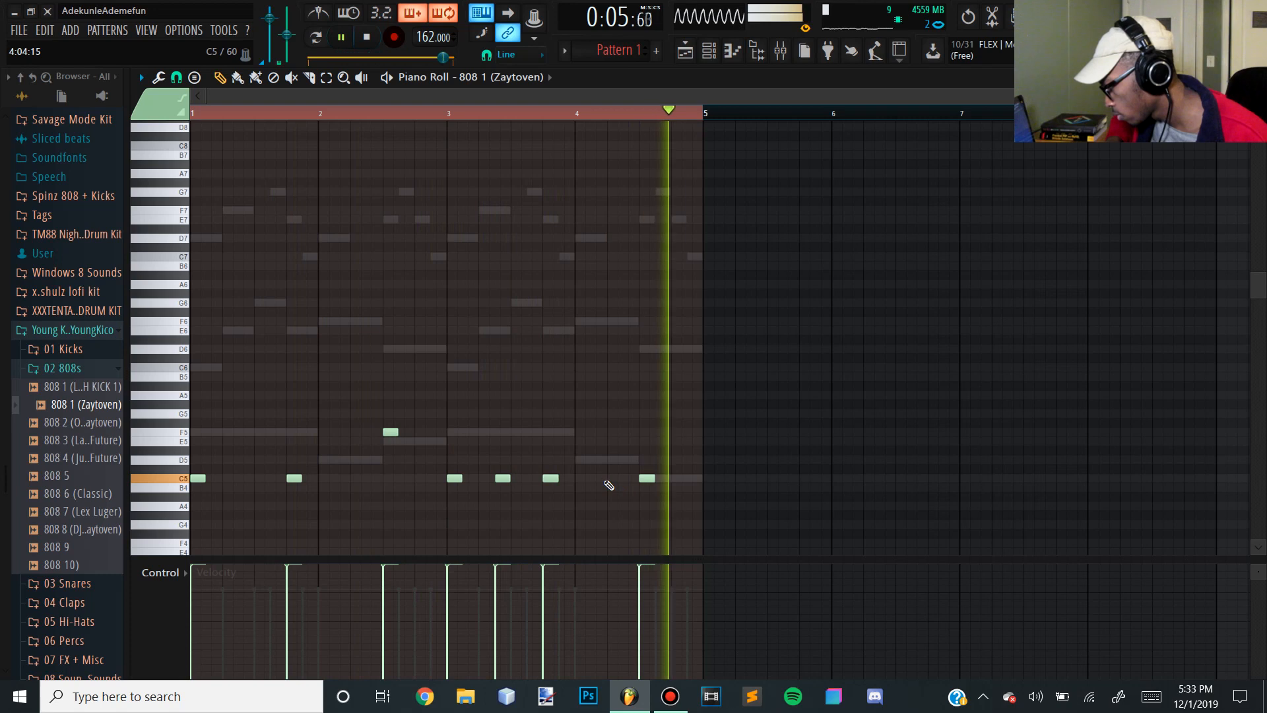
left_click(606, 458)
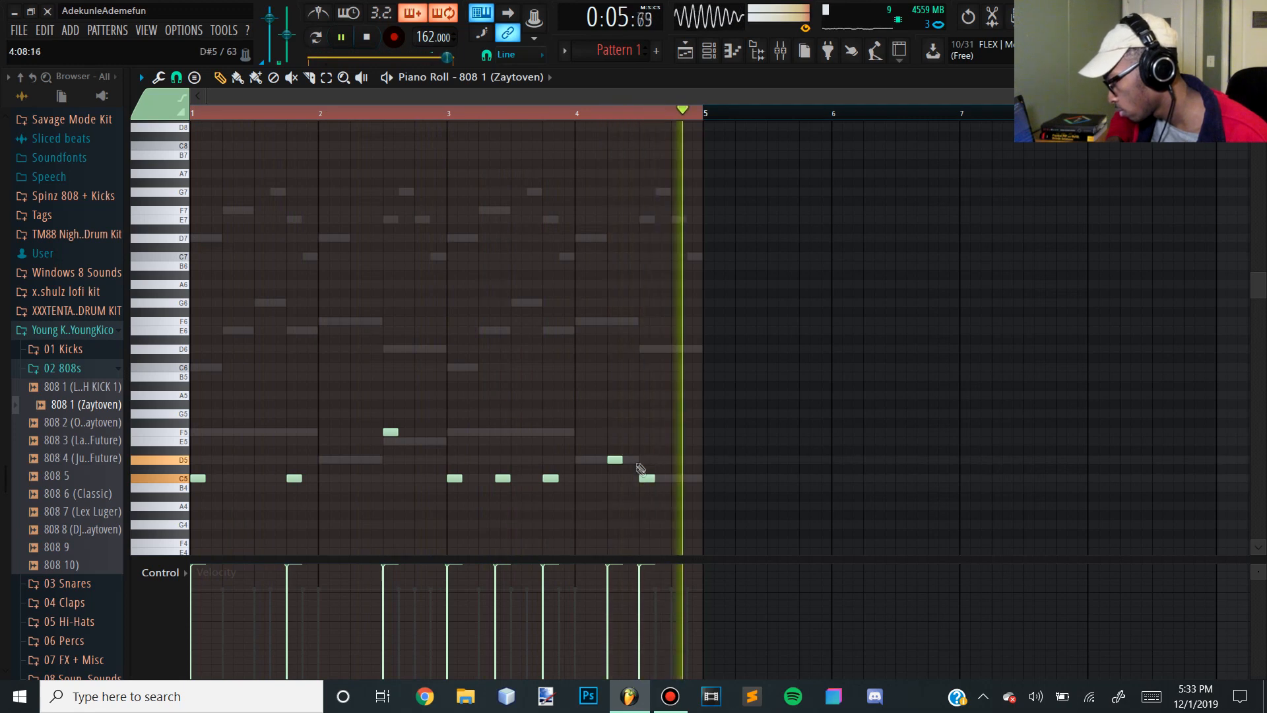
left_click_drag(647, 478, 647, 459)
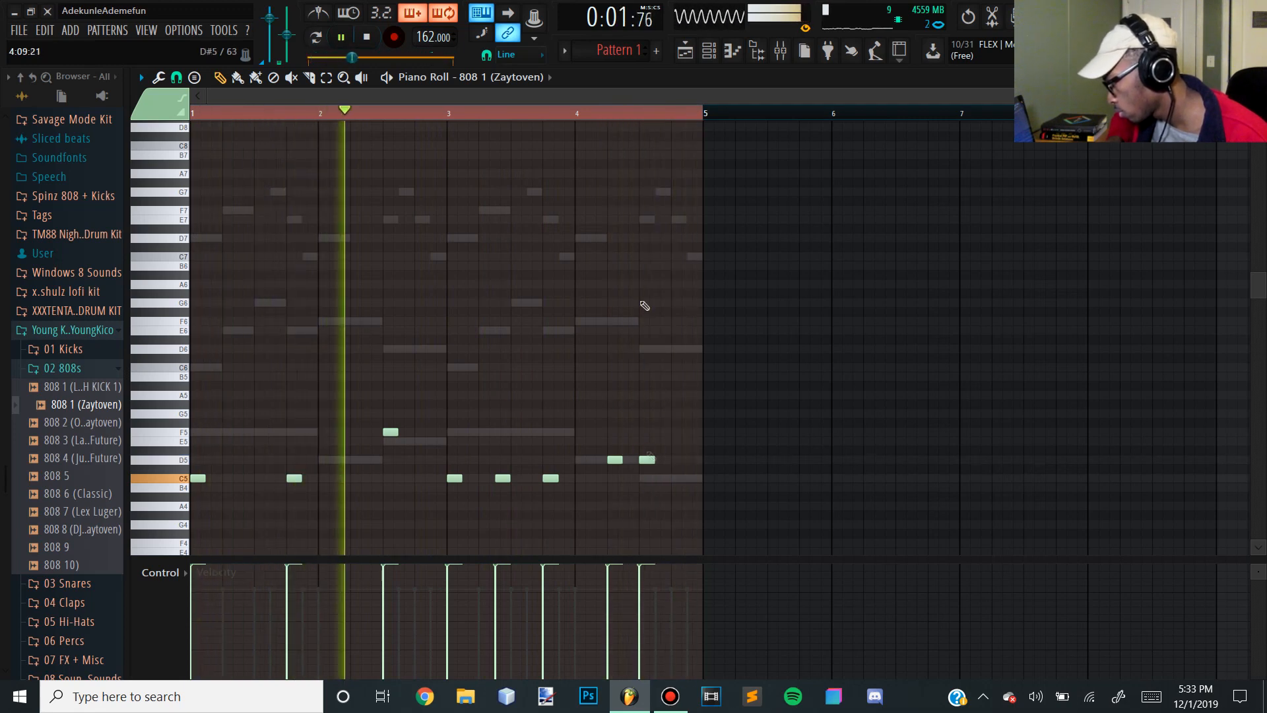
Move the last D5 note of bar 4 half a beat later, and try bar 2's F5 note half a beat earlier before restoring it
left_click(711, 52)
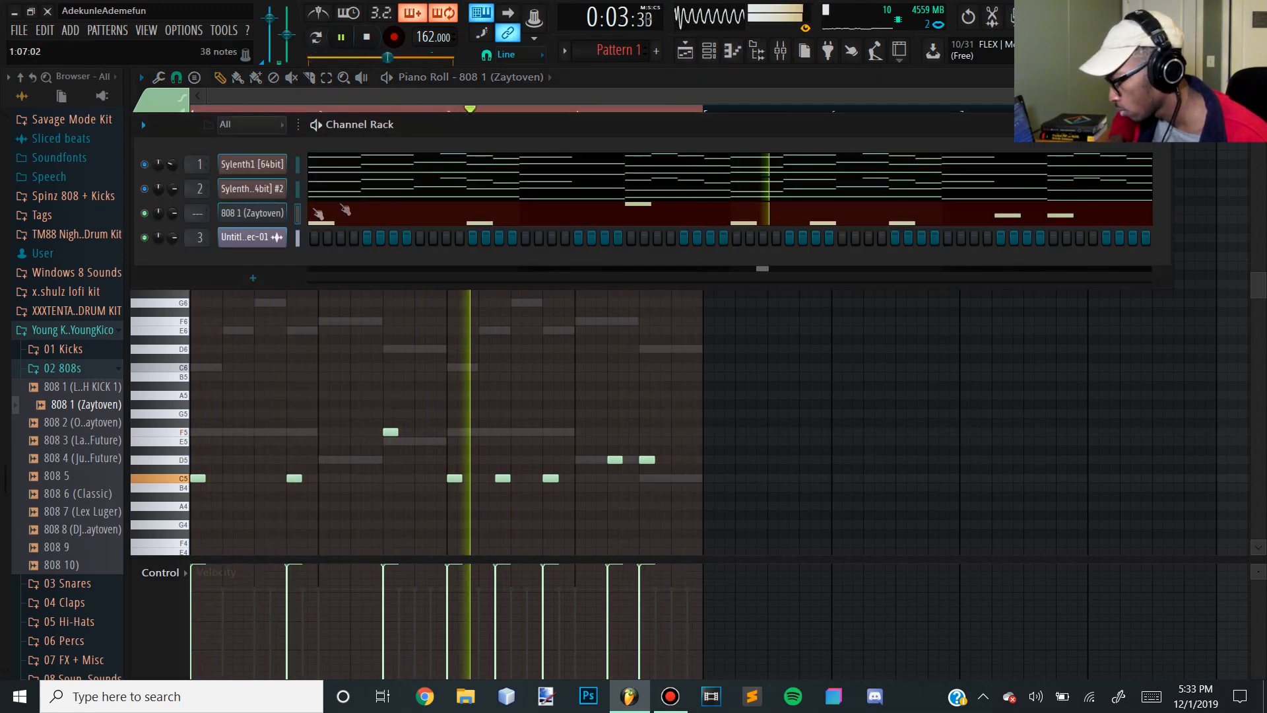
right_click(276, 213)
left_click(325, 295)
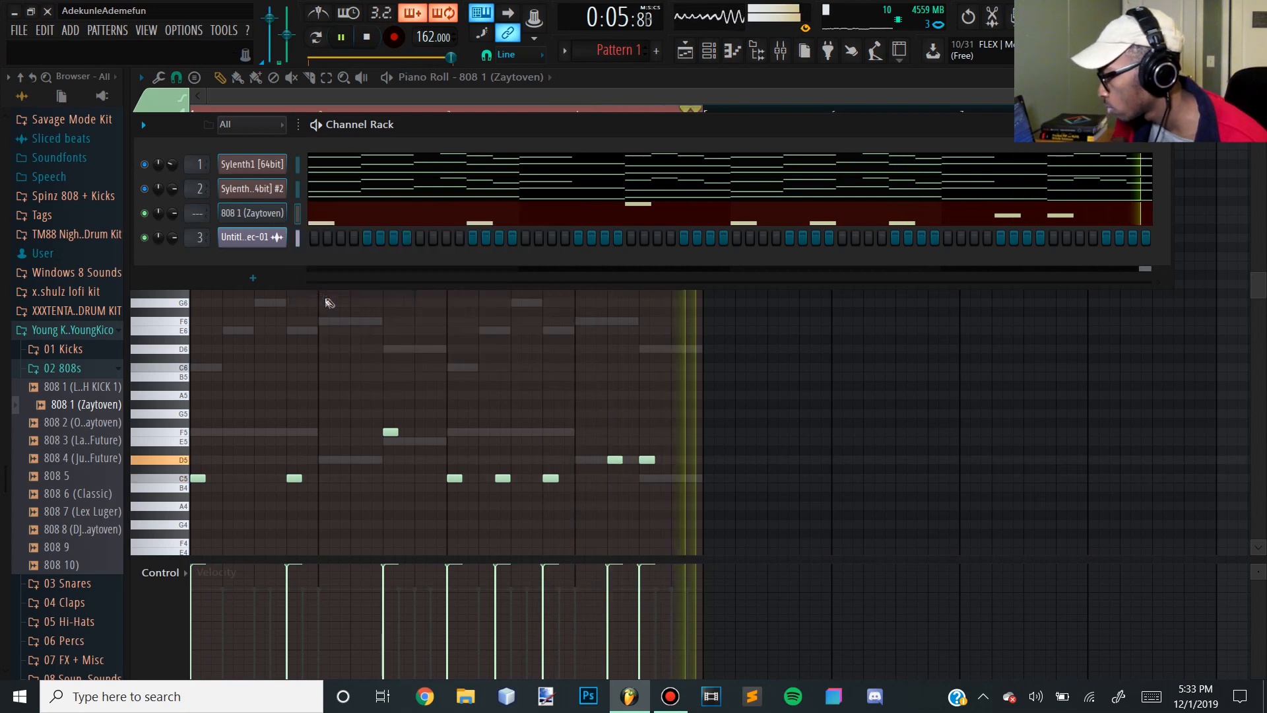
key("F6")
left_click_drag(647, 459, 662, 460)
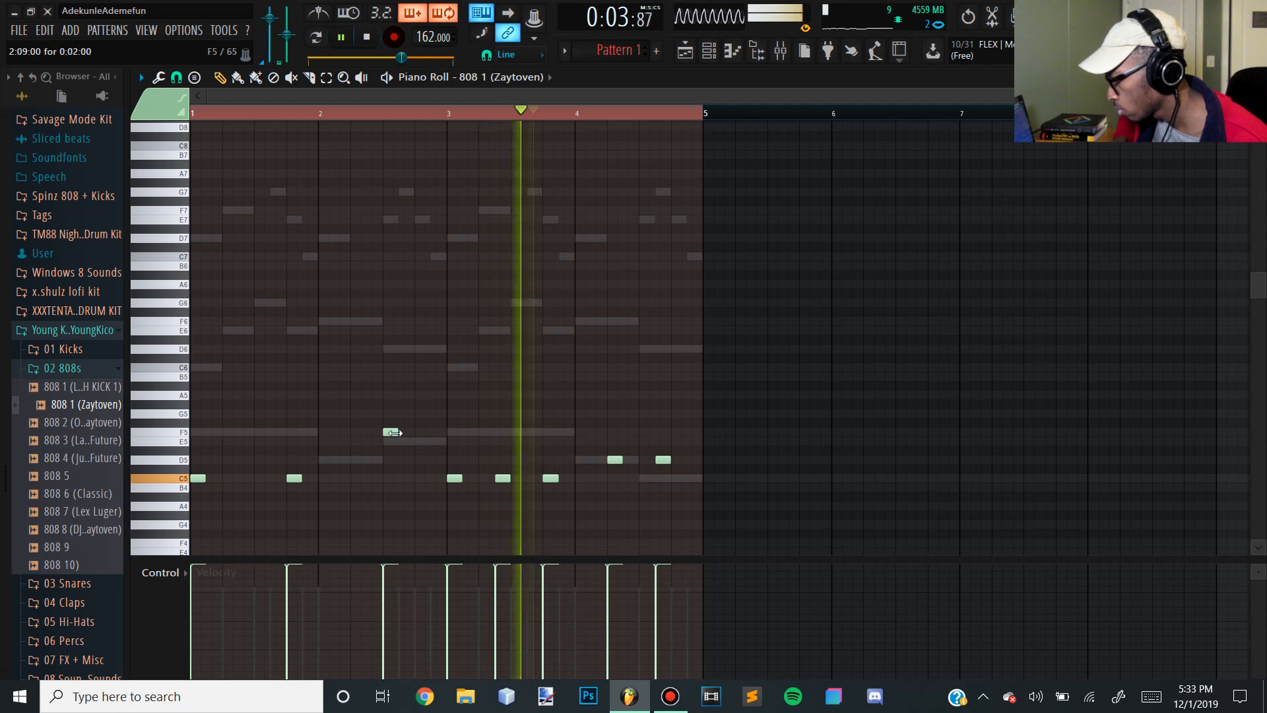
left_click_drag(390, 431, 371, 431)
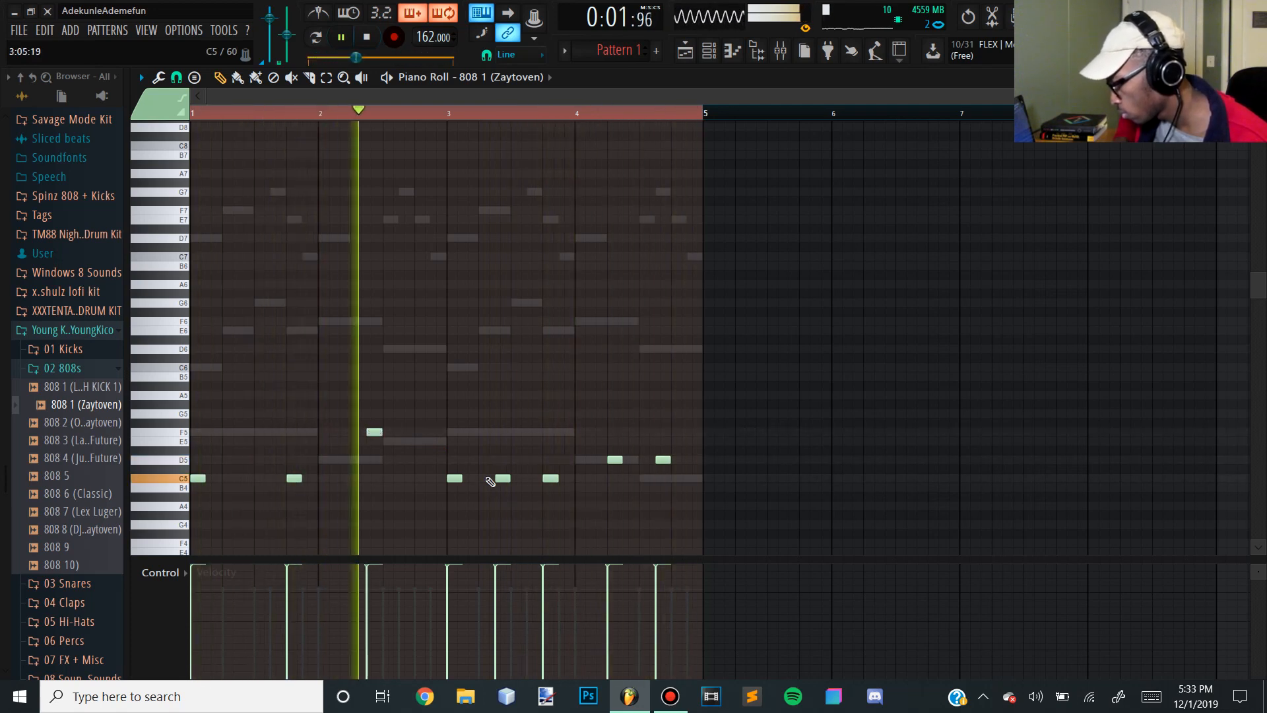
left_click_drag(375, 432, 391, 432)
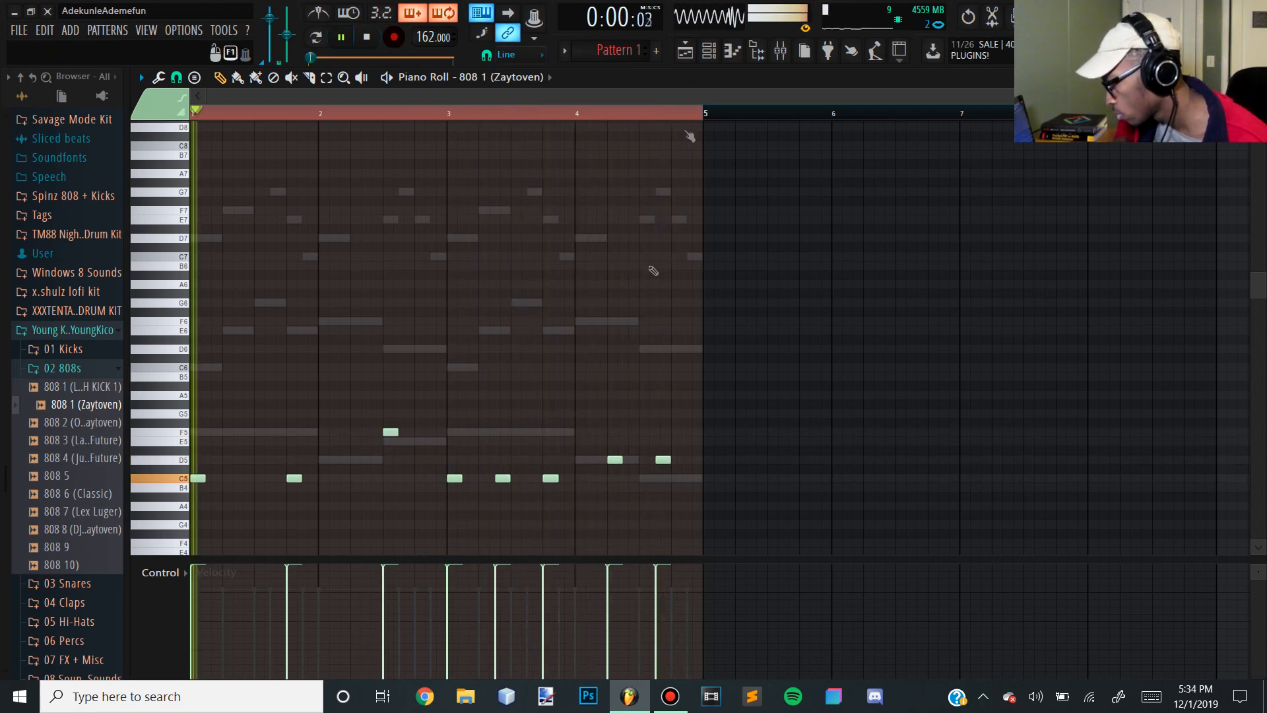
Select the two D5 notes in bar 4 and transpose them up two semitones to E5
left_click_drag(699, 520, 551, 448)
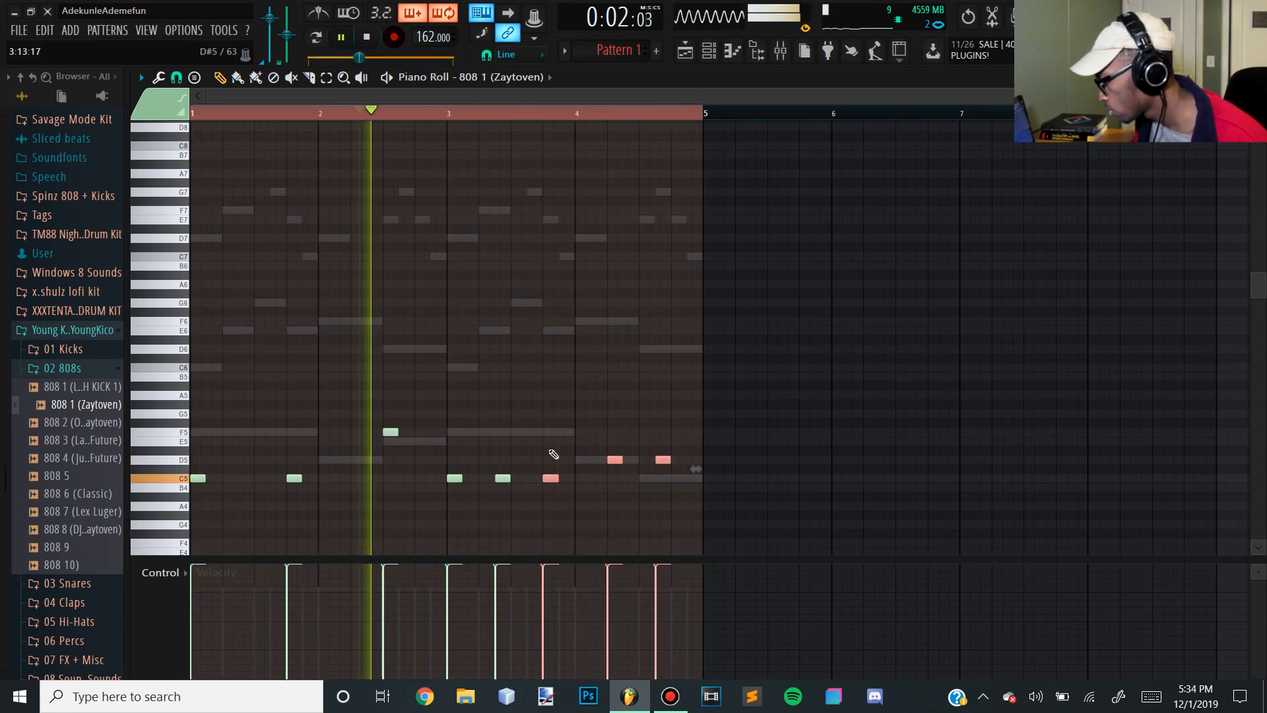
left_click_drag(668, 472, 614, 445)
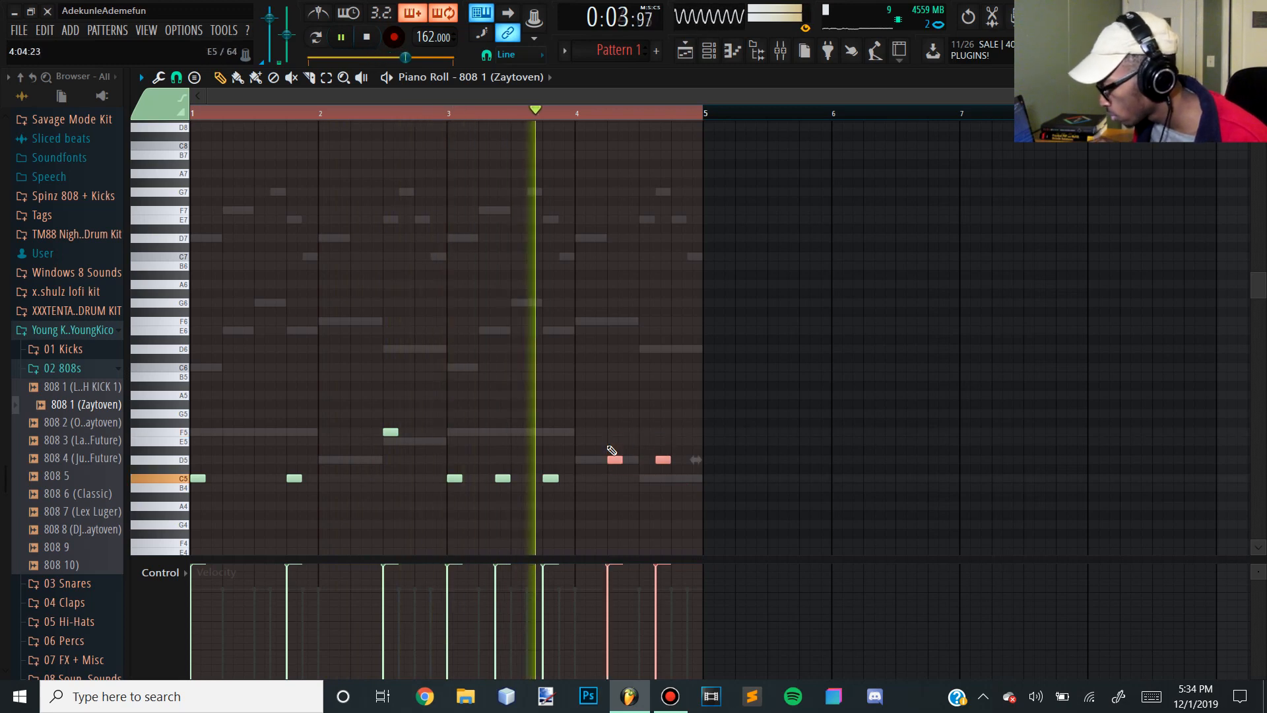
key("shift+Up")
key("shift+Up")
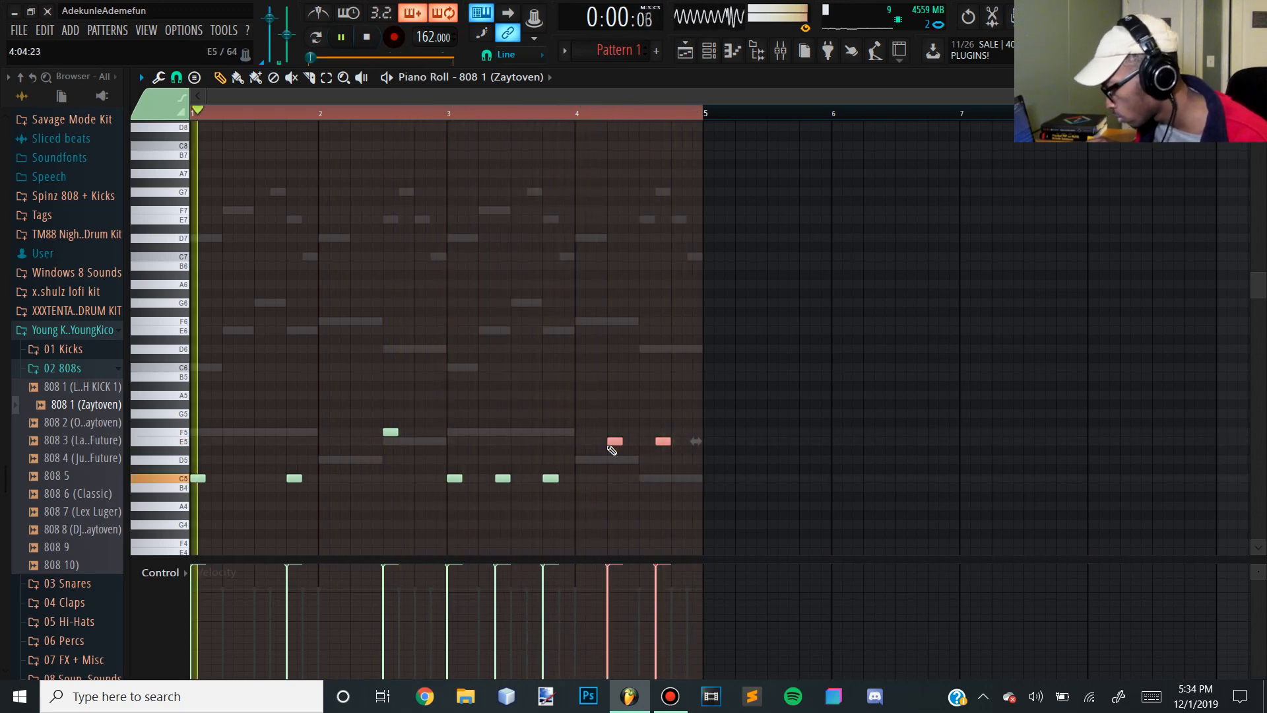
Rework the C5 notes in bar 1, keeping one on beat 4 and adding one halfway through beat 2
left_click(302, 478)
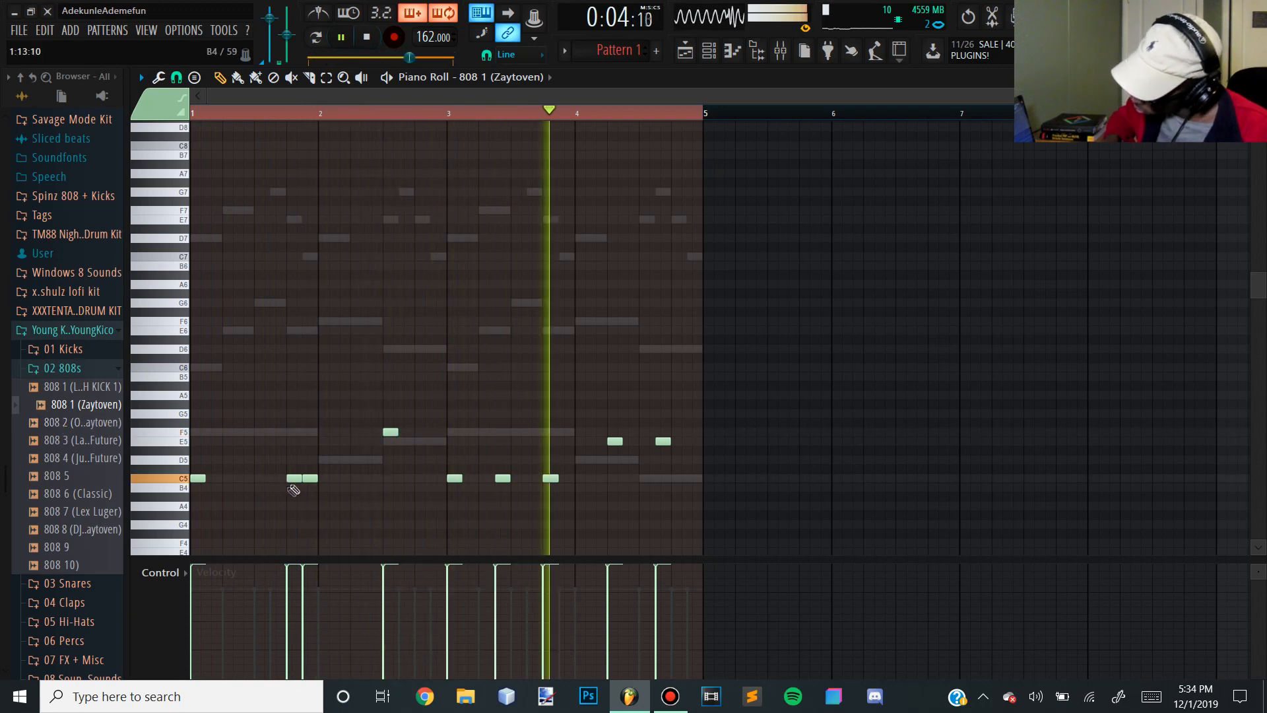
scroll(288, 488, "up", 3)
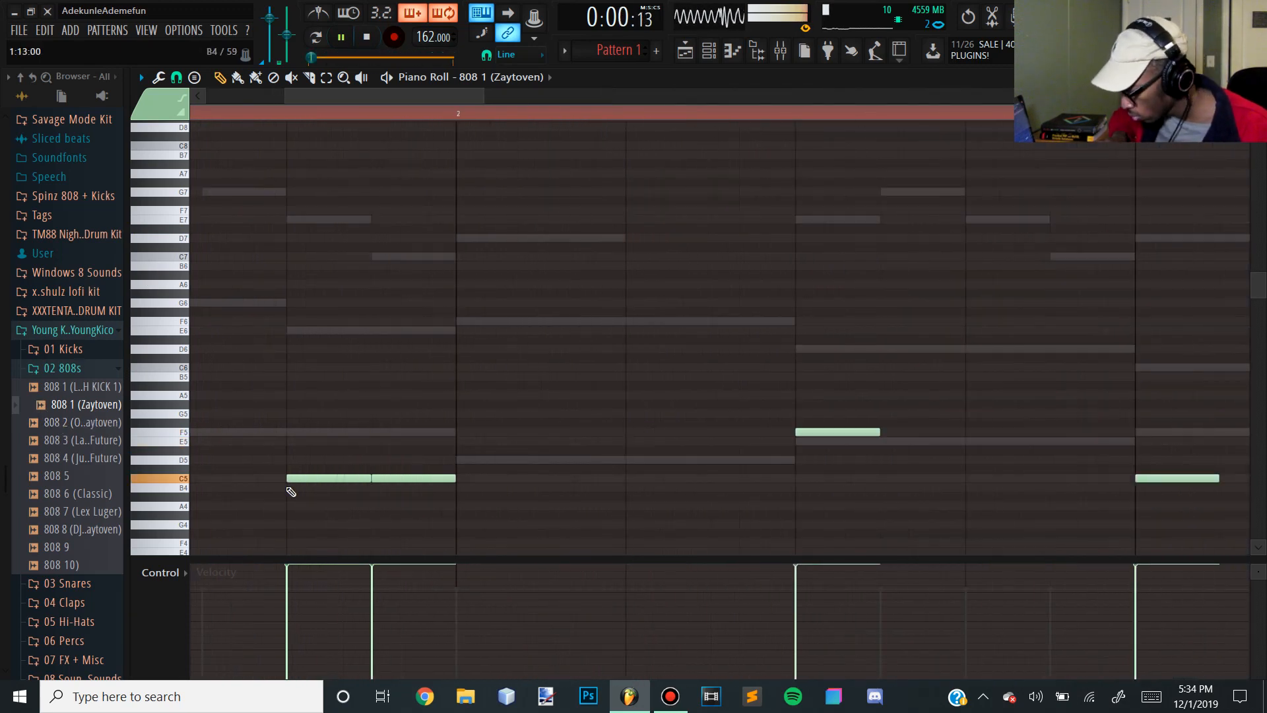
scroll(287, 489, "down", 2)
scroll(291, 492, "down", 2)
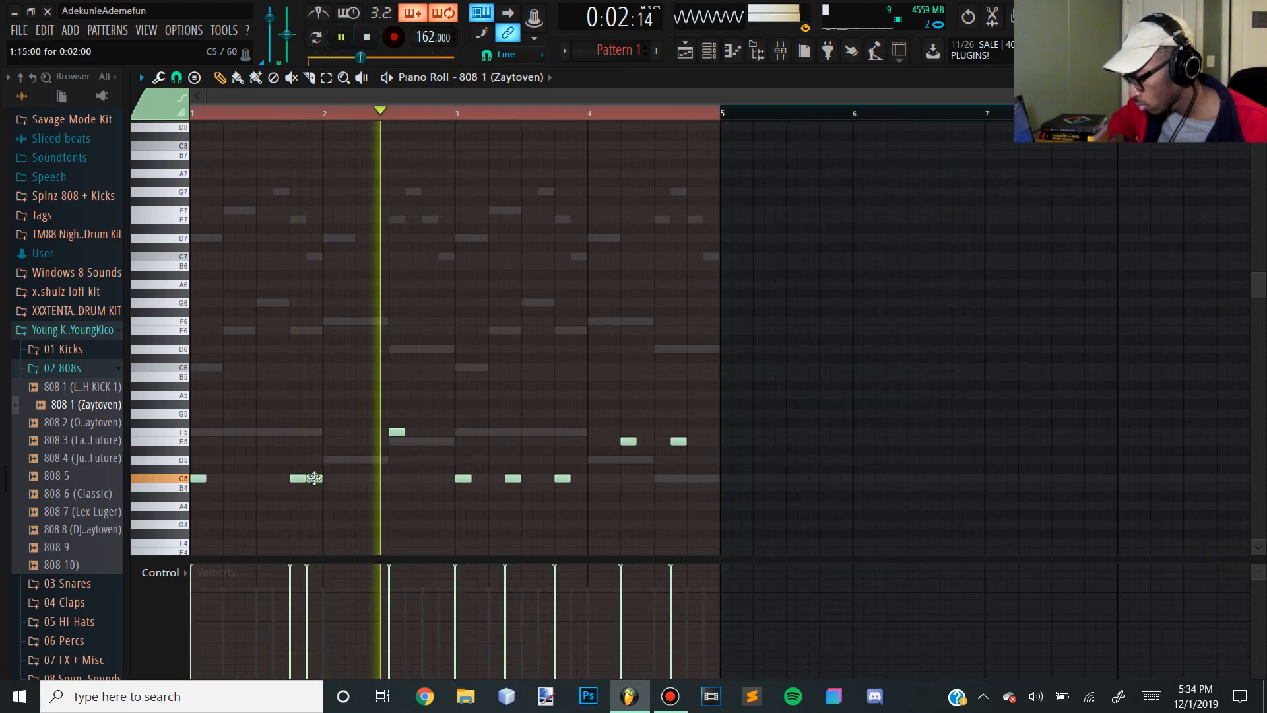
right_click(301, 479)
key("space")
key("space")
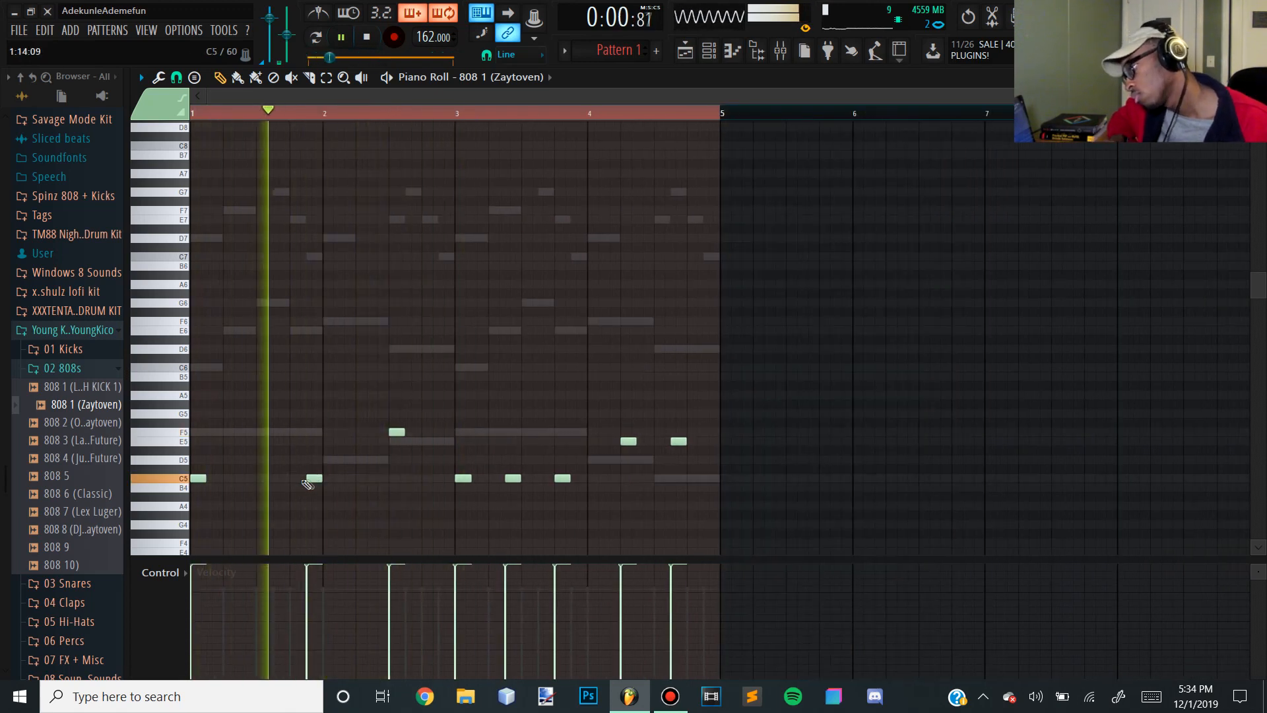
left_click_drag(314, 478, 298, 478)
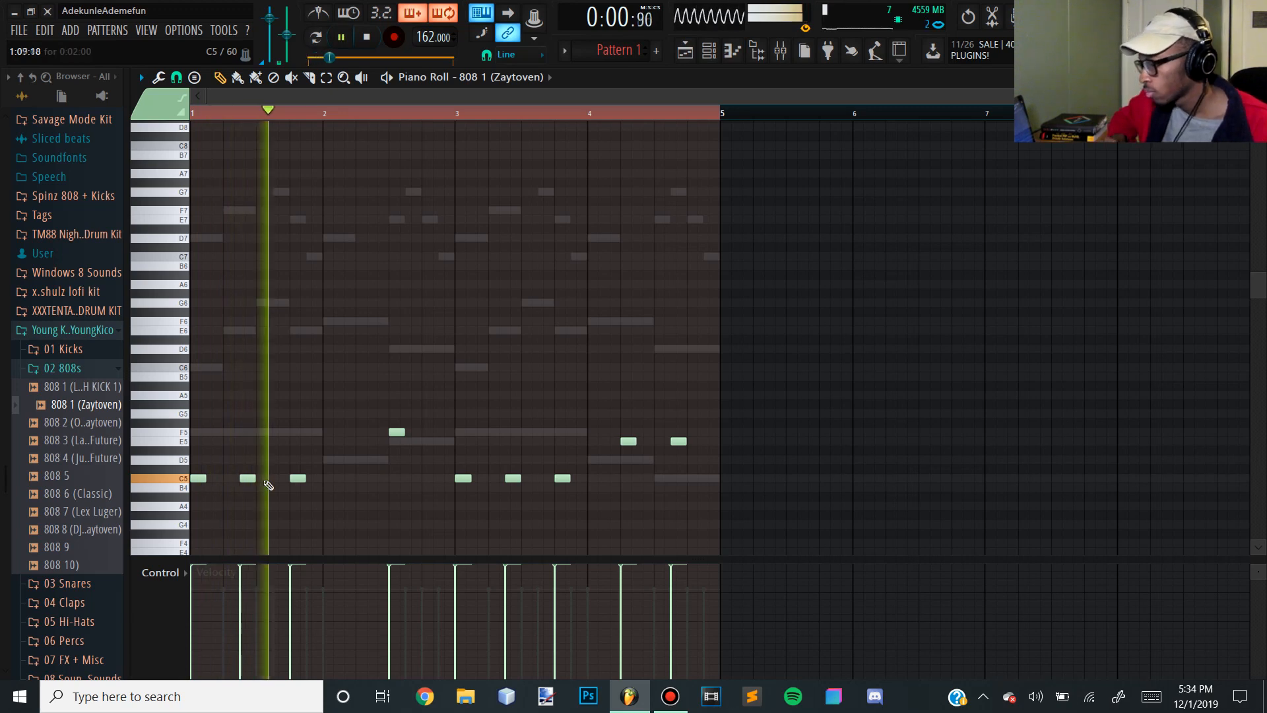
Try the 808 pattern without the F5 note in bar 2, and put the note back on beat 3
right_click(400, 433)
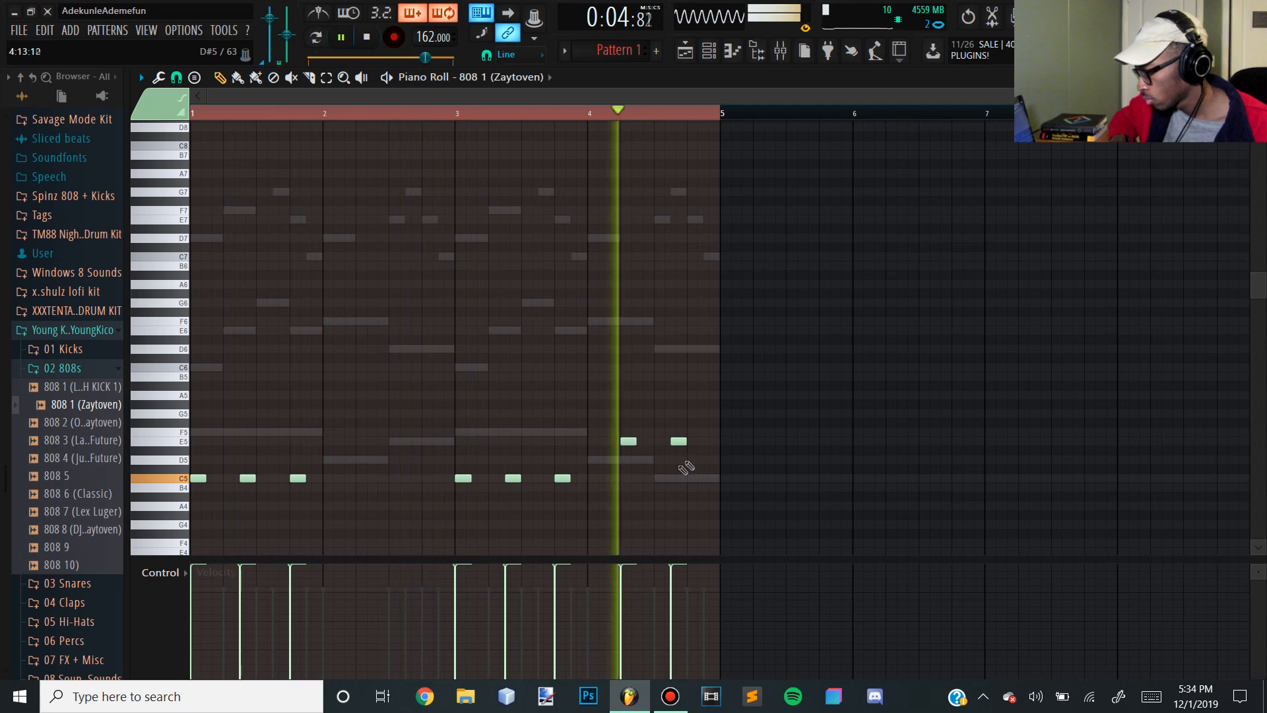
left_click(398, 432)
left_click_drag(398, 432, 391, 432)
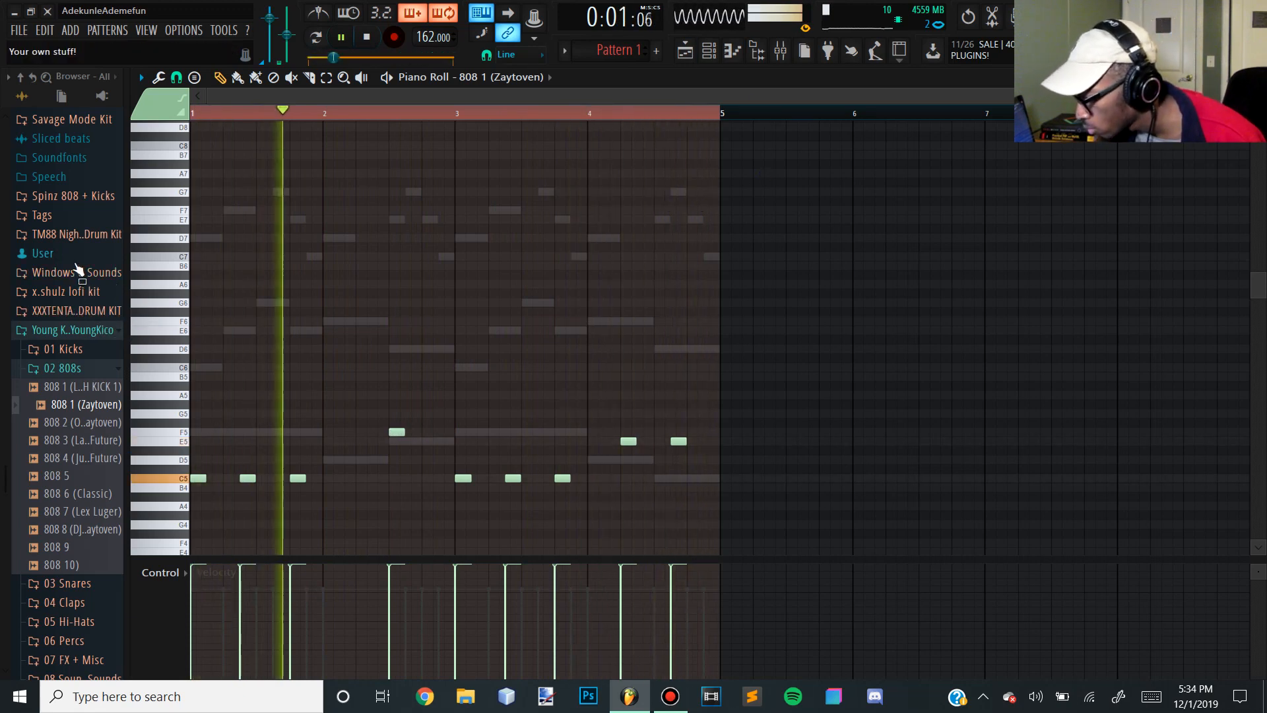
Add Gen$eng Came In Hi-Hat from the Best Pi'e..Kit 2019 Hi-Hats folder as a channel and fill every second step
scroll(78, 270, "up", 2)
scroll(78, 264, "up", 15)
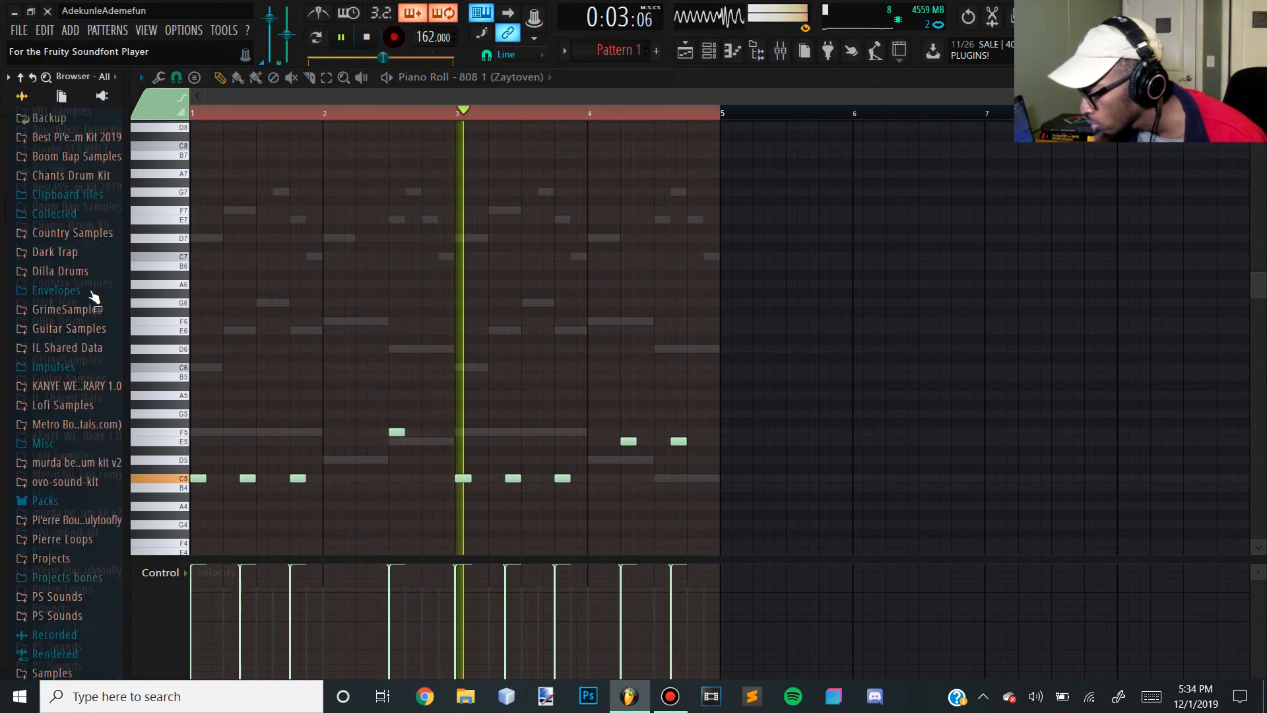
left_click(82, 345)
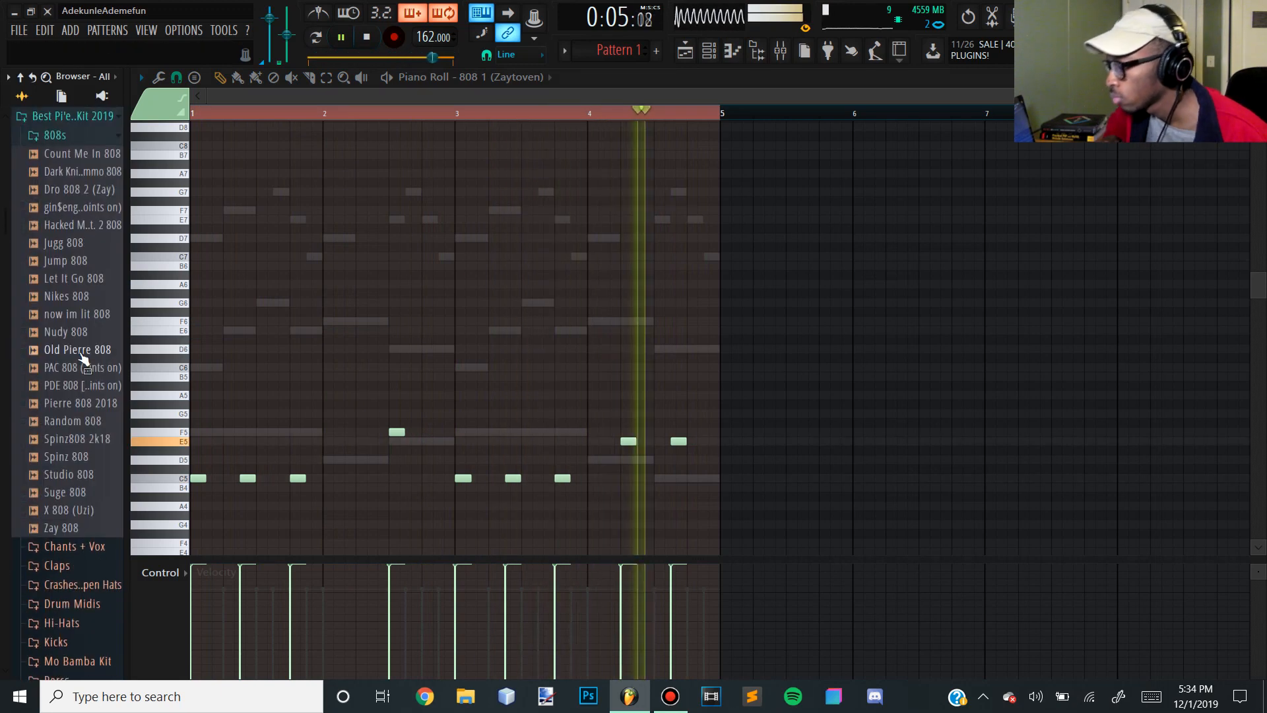
scroll(69, 323, "down", 5)
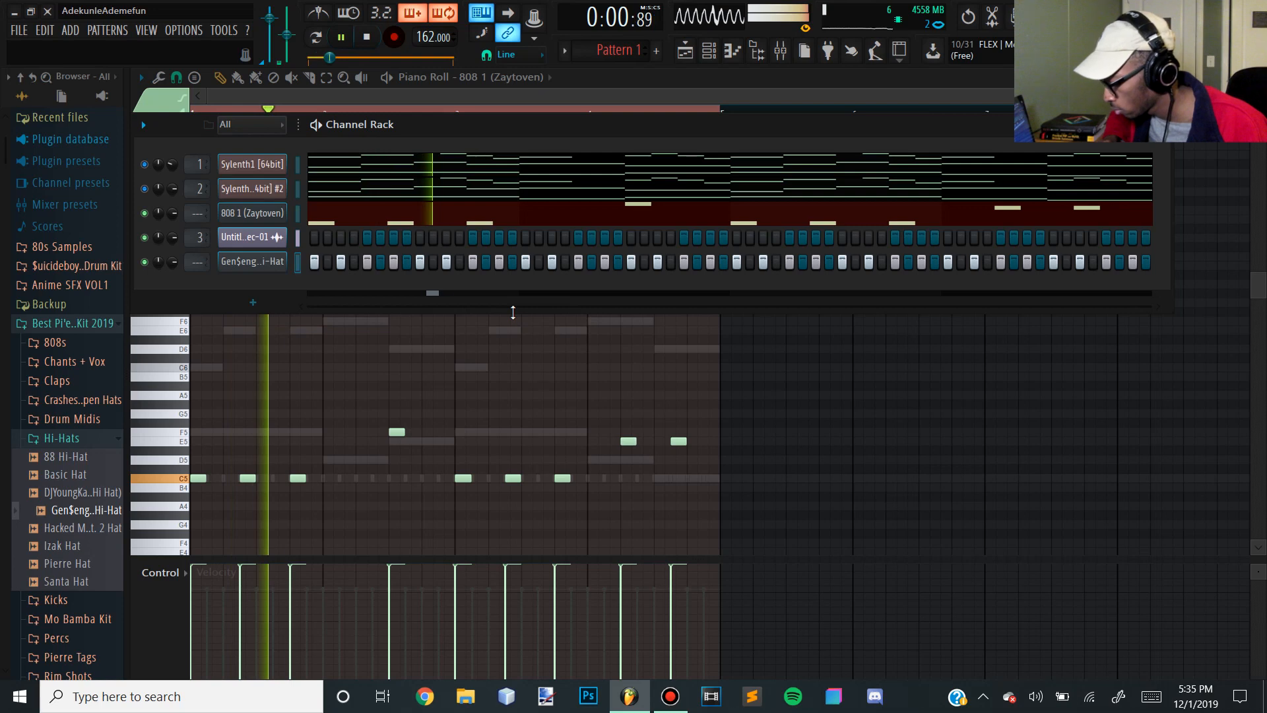
Convert the hi-hat steps to piano roll notes and lengthen them end to end through the end of bar 4
left_click(386, 217)
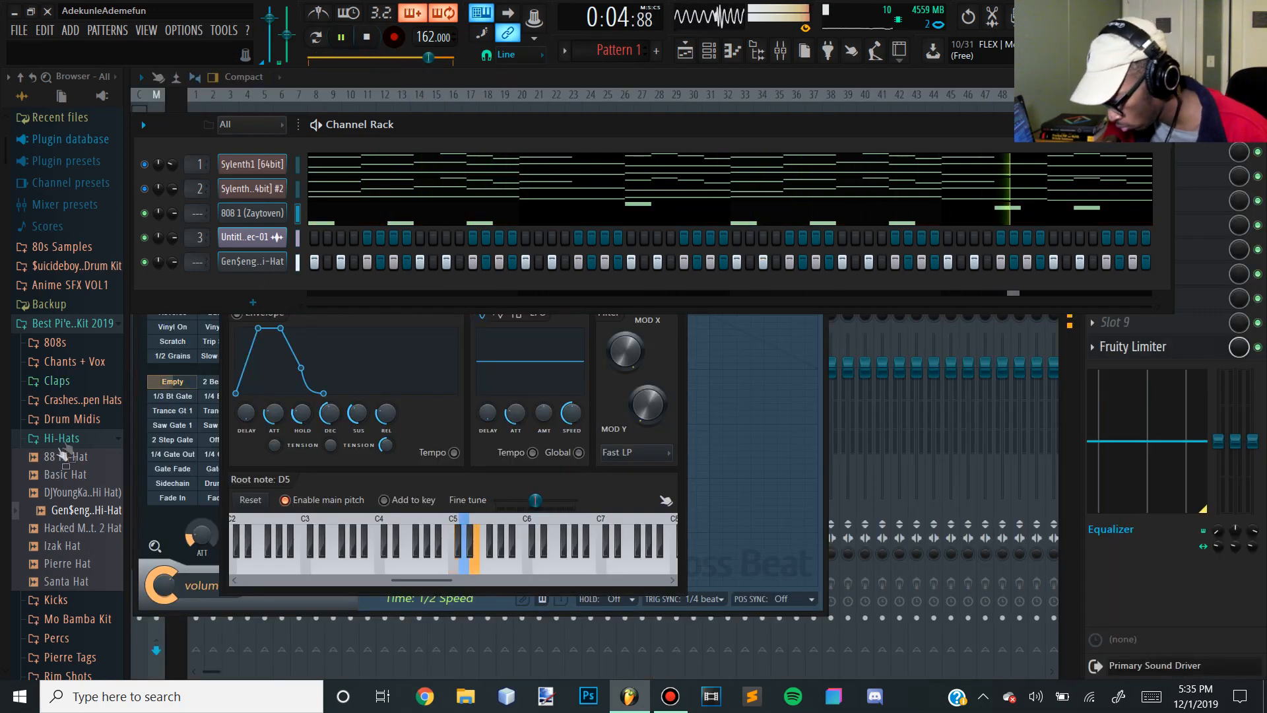
scroll(104, 373, "down", 8)
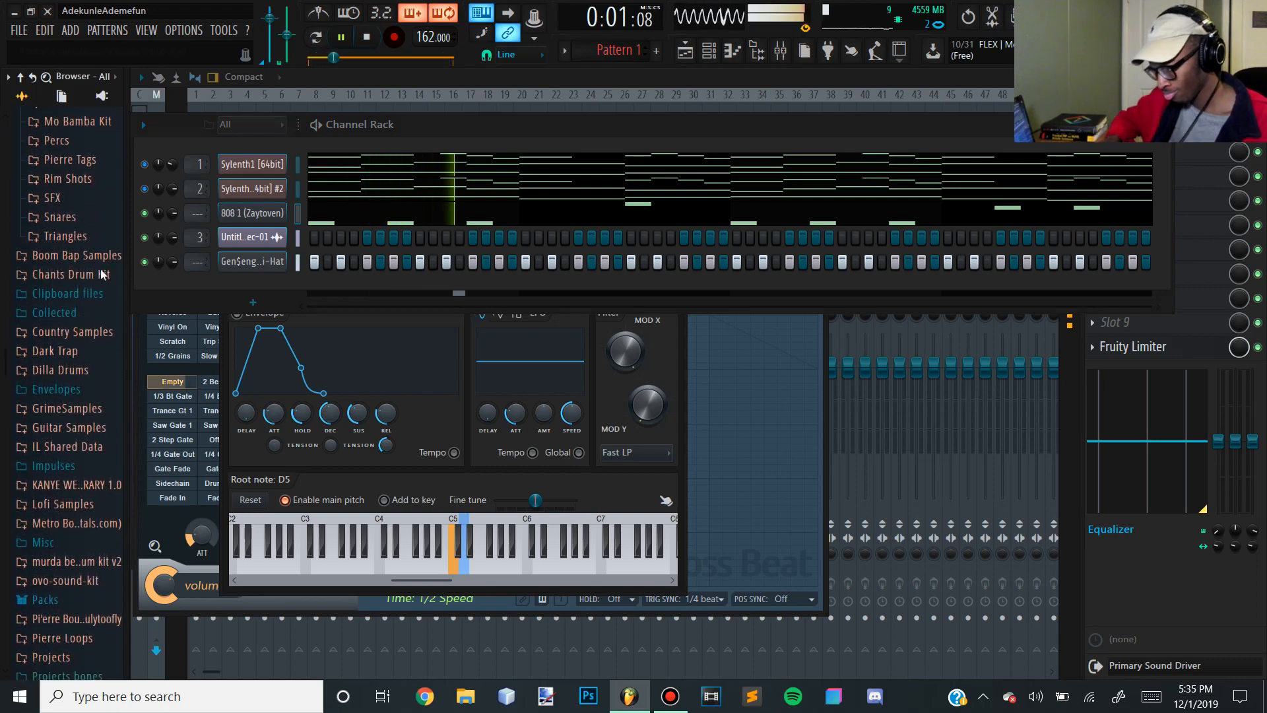
right_click(278, 264)
left_click(331, 262)
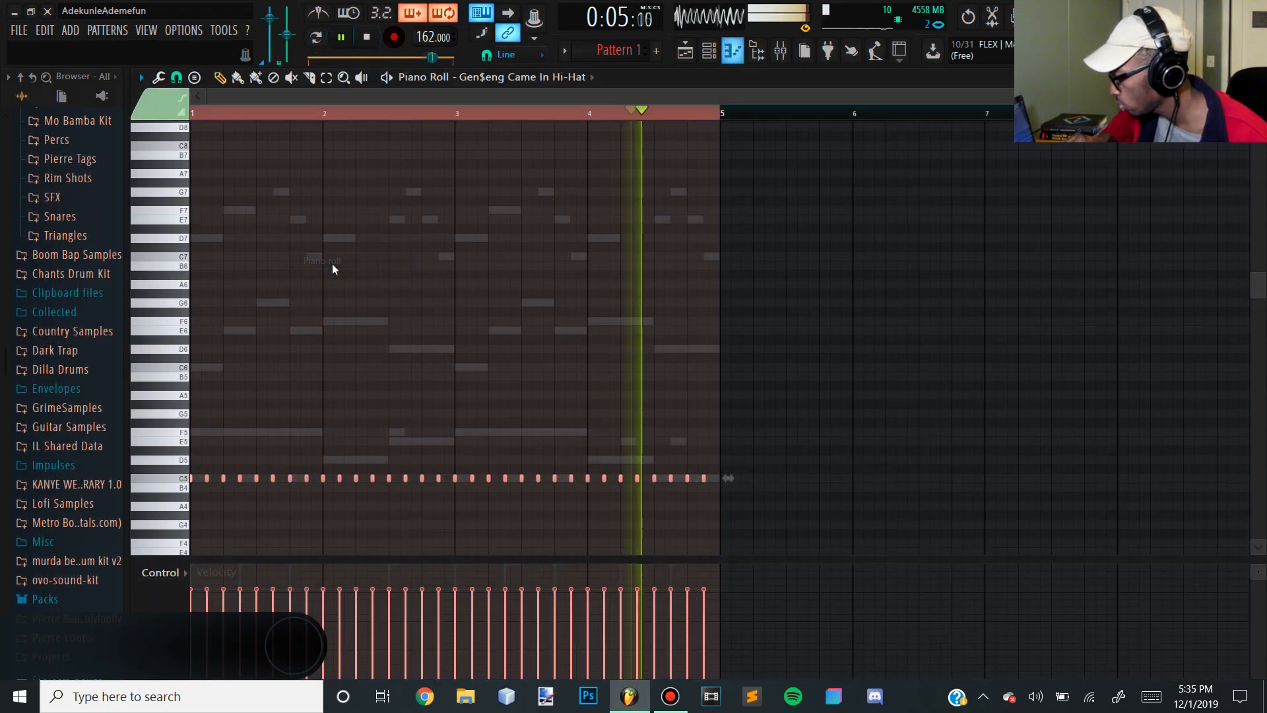
key("ctrl+l")
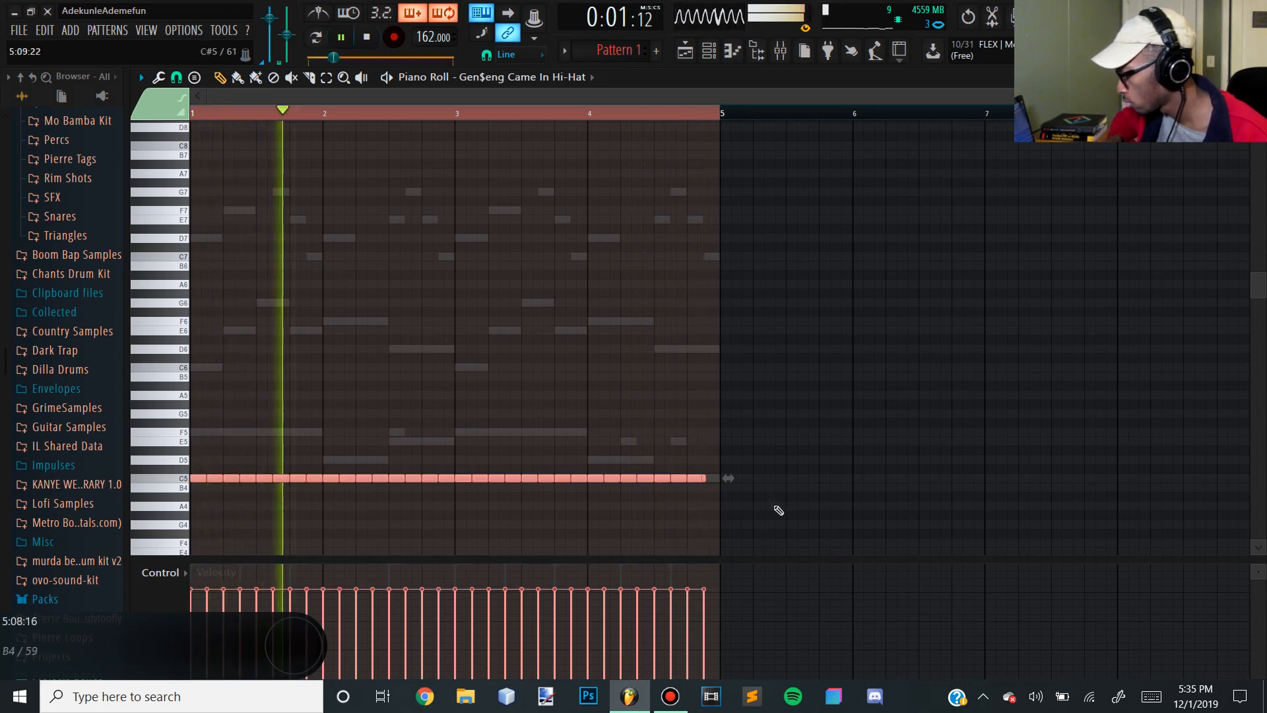
left_click(707, 452, "ctrl")
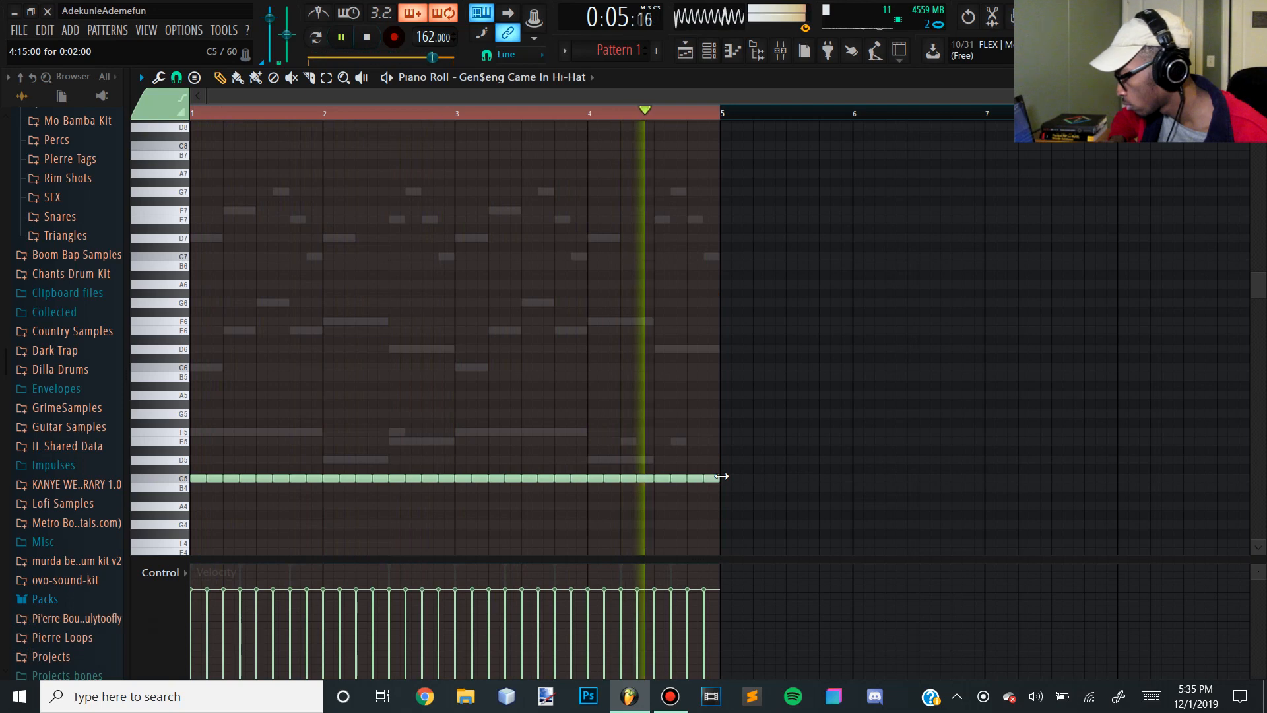
Delete the fourth, seventh and eighth hi-hat notes of bar 1 while playing back the pattern
key("space")
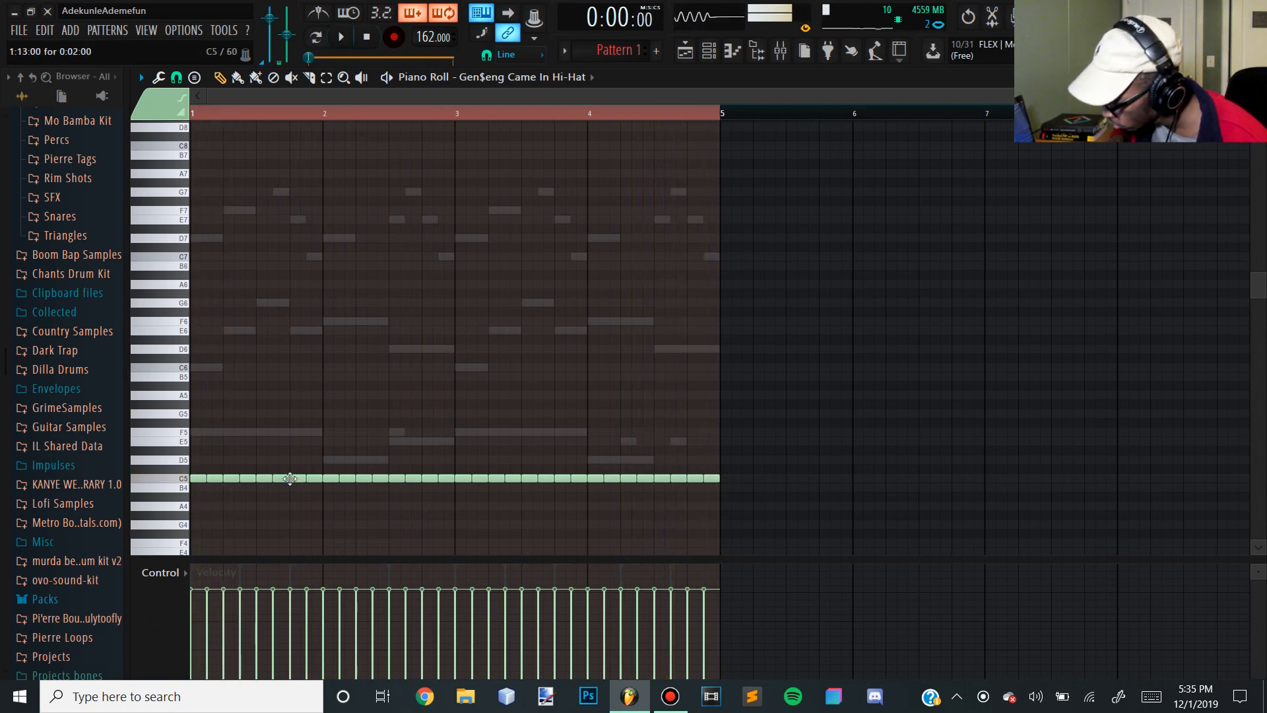
key("space")
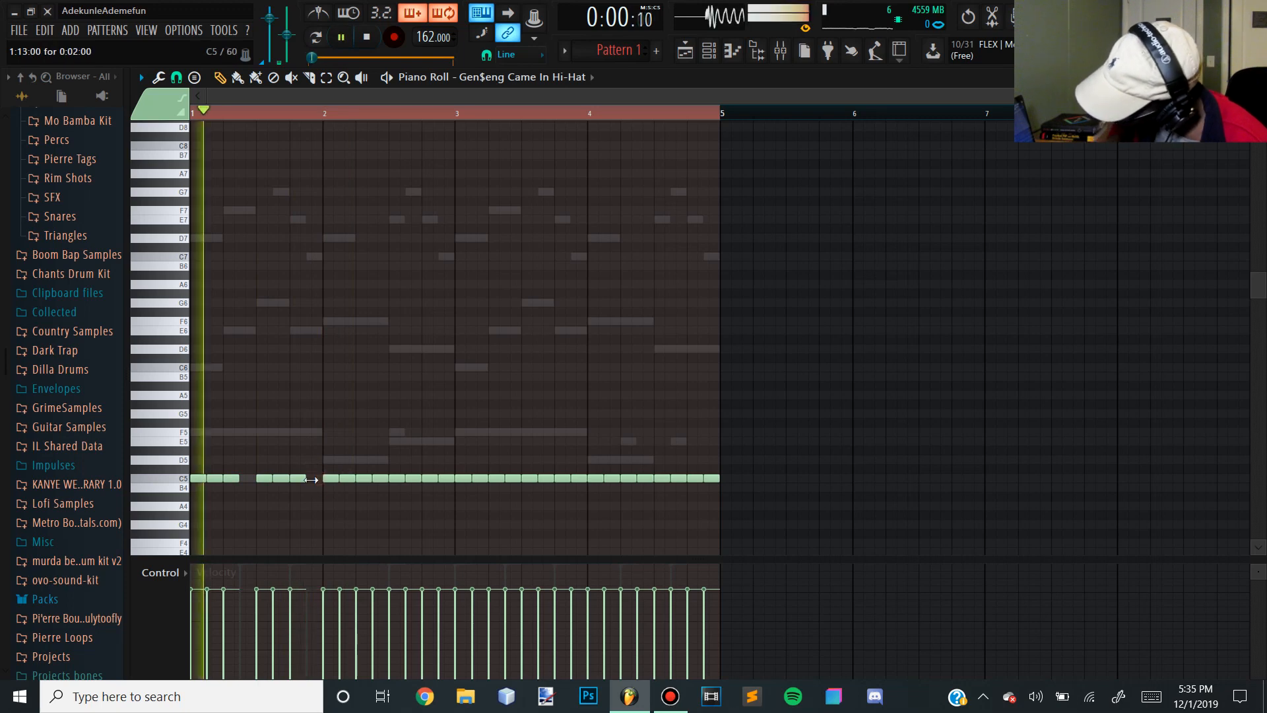
key("space")
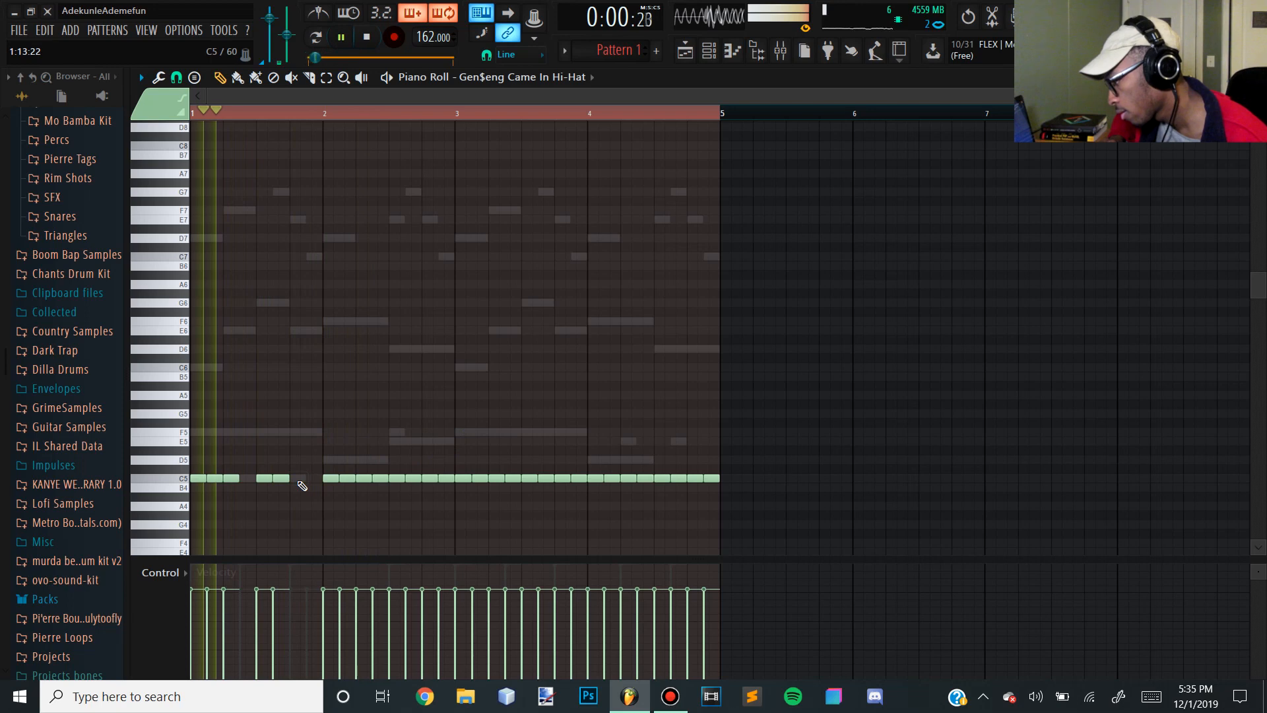
key("space")
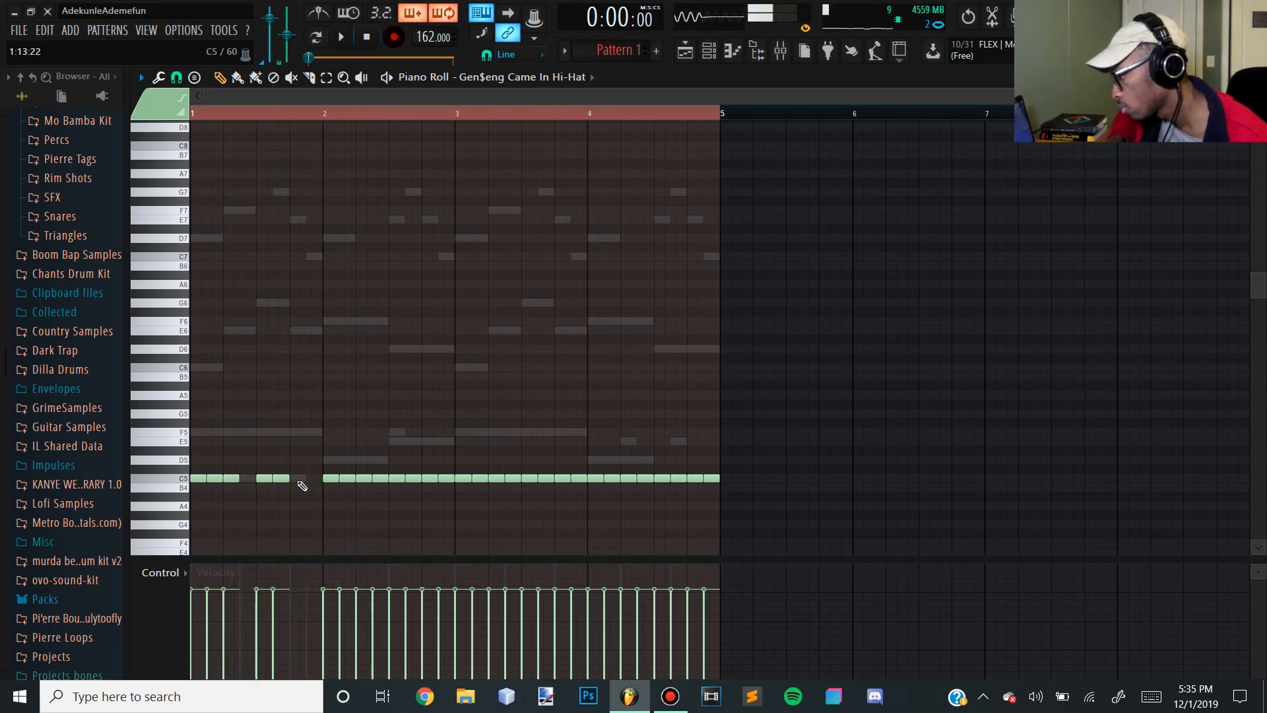
Delete the third hi-hat note of bar 1 and play back the pattern to check the rhythm
right_click(233, 479)
key("space")
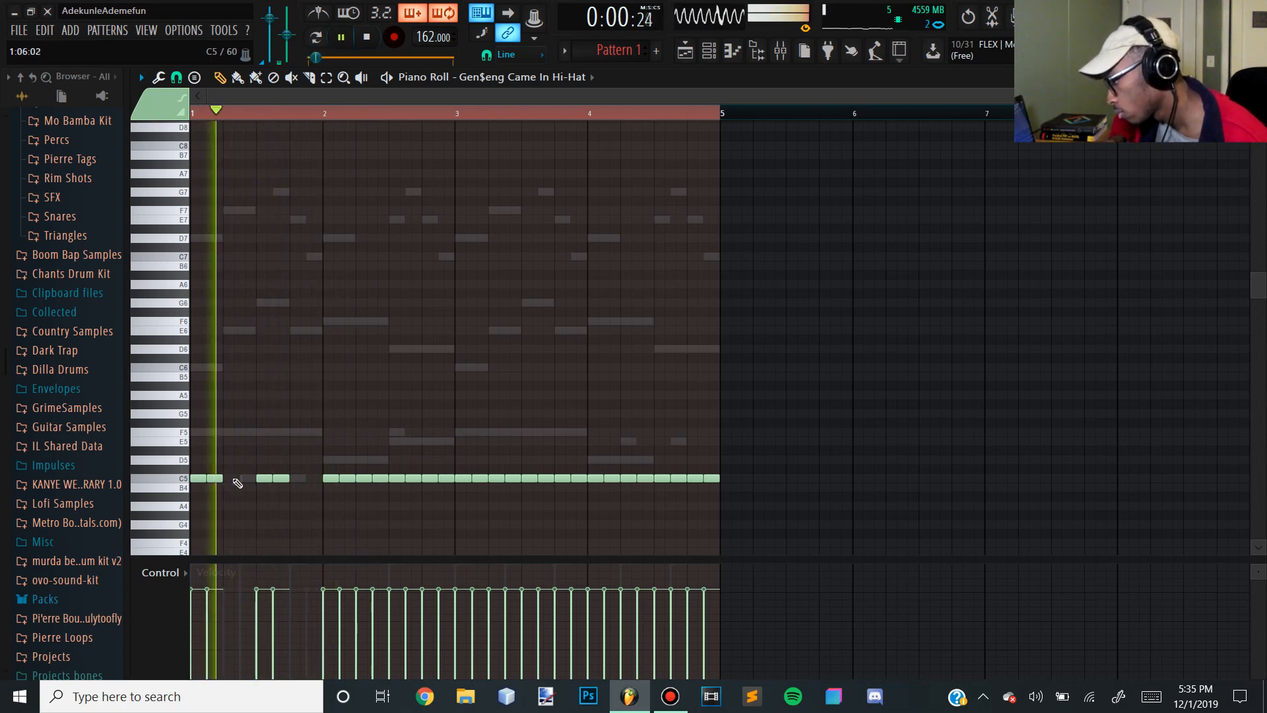
key("space")
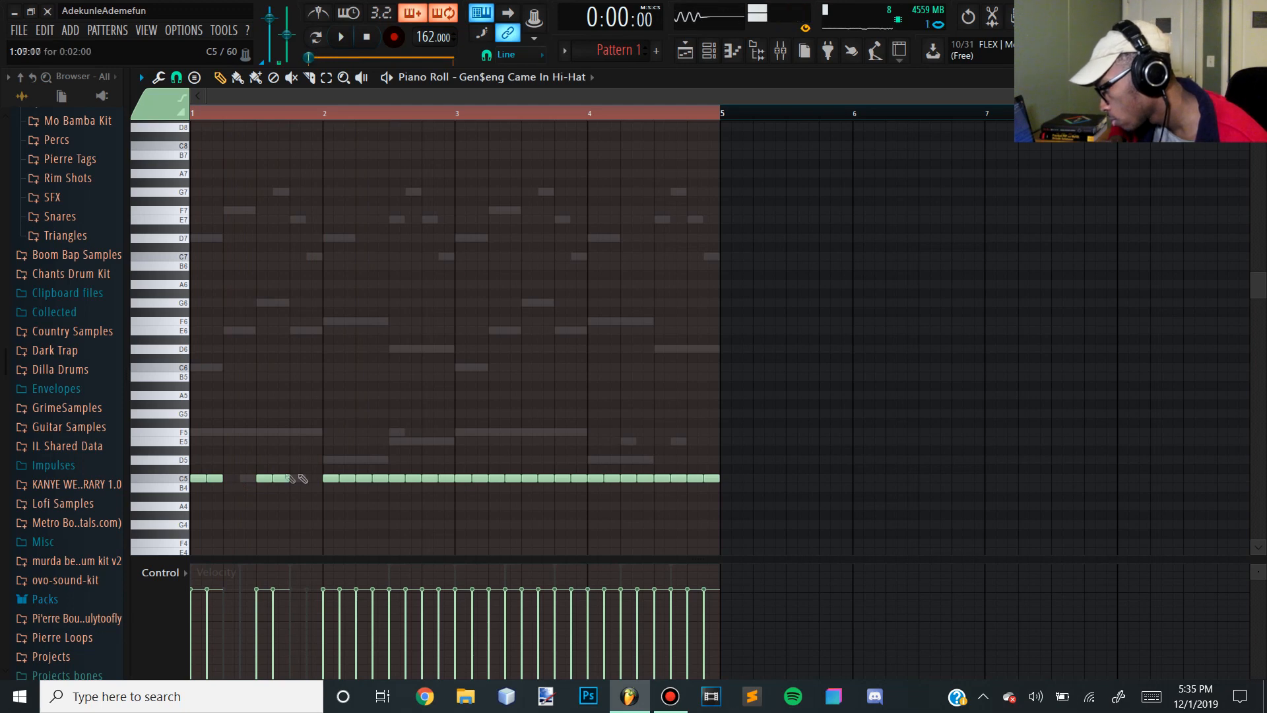
Delete the first, fourth and fifth hi-hat notes of bar 2 while playing back the pattern
right_click(337, 479)
key("space")
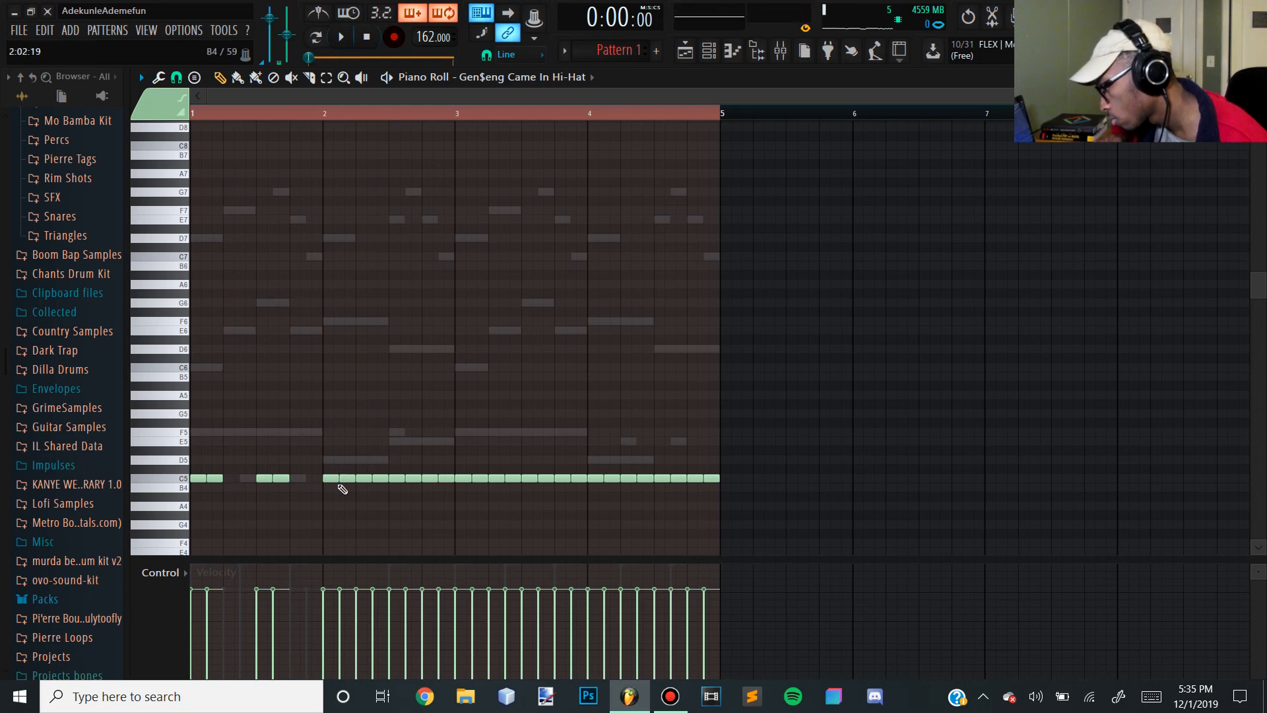
key("space")
key("space")
right_click(390, 480)
right_click(383, 478)
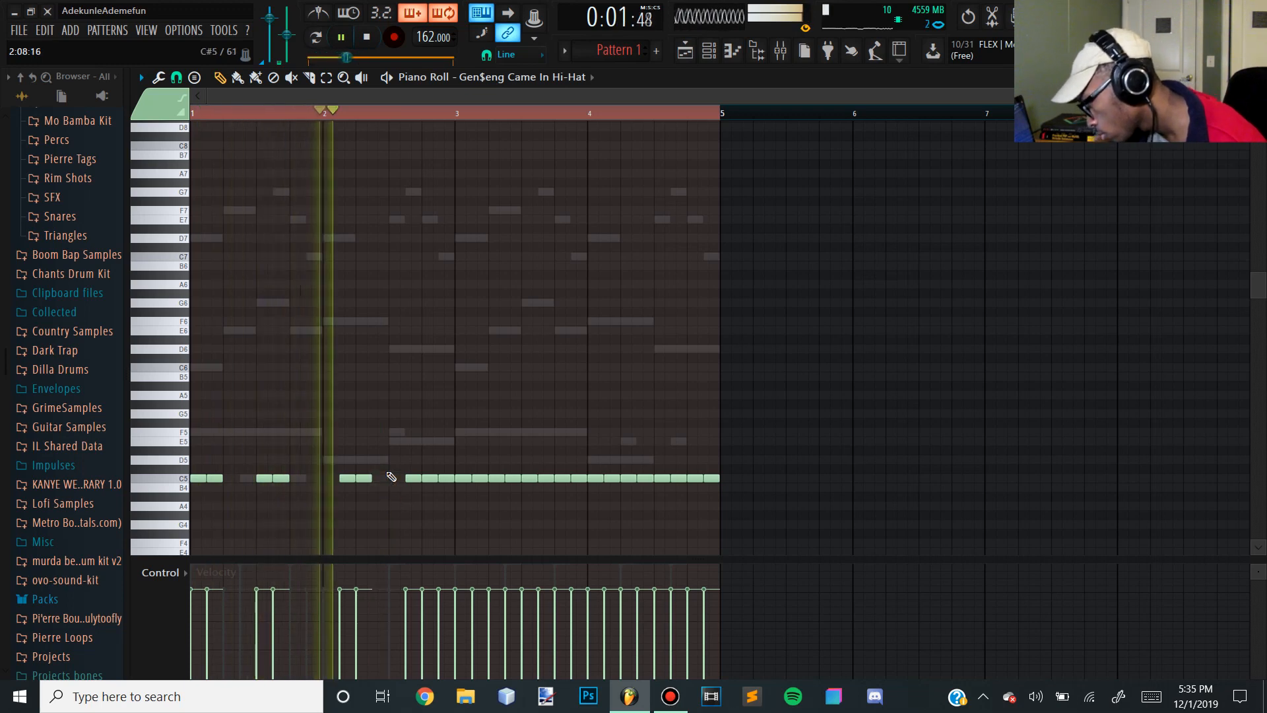
key("space")
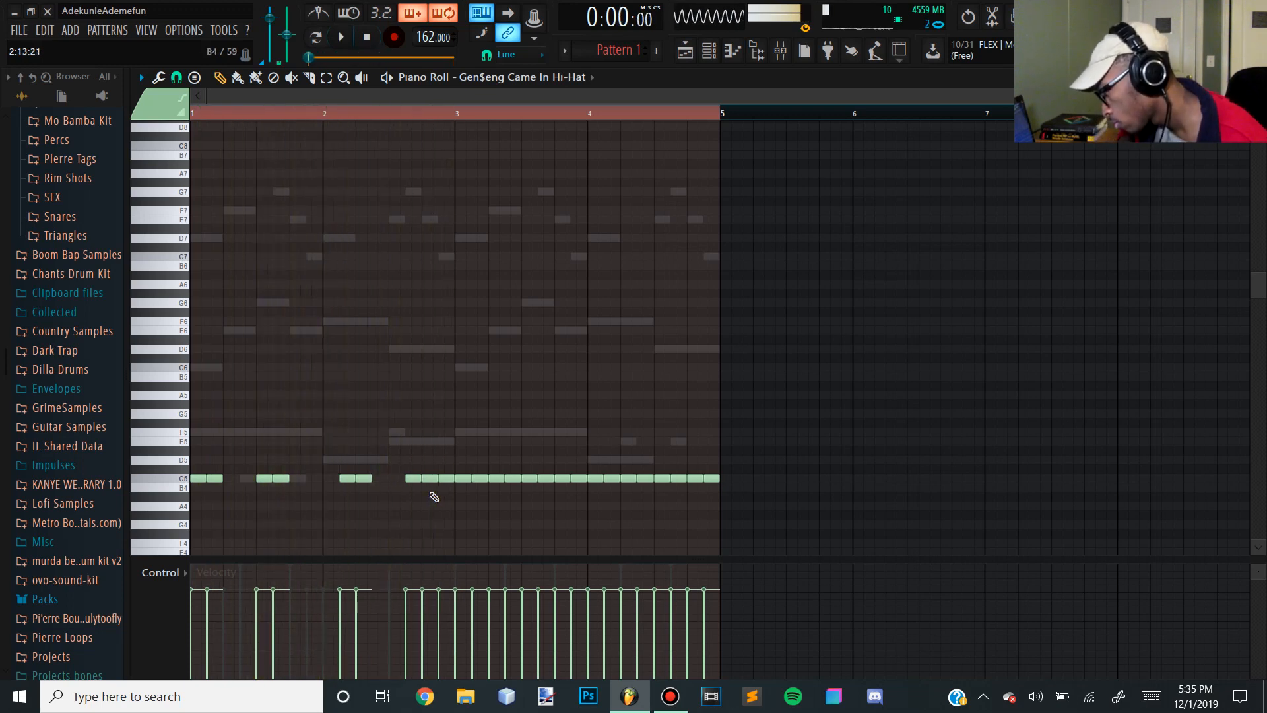
Put the hi-hat note on beat 3 of bar 2 back and delete every note after it through bar 4
left_click(396, 478)
key("space")
right_click(414, 480)
right_click(431, 479)
right_click(447, 479)
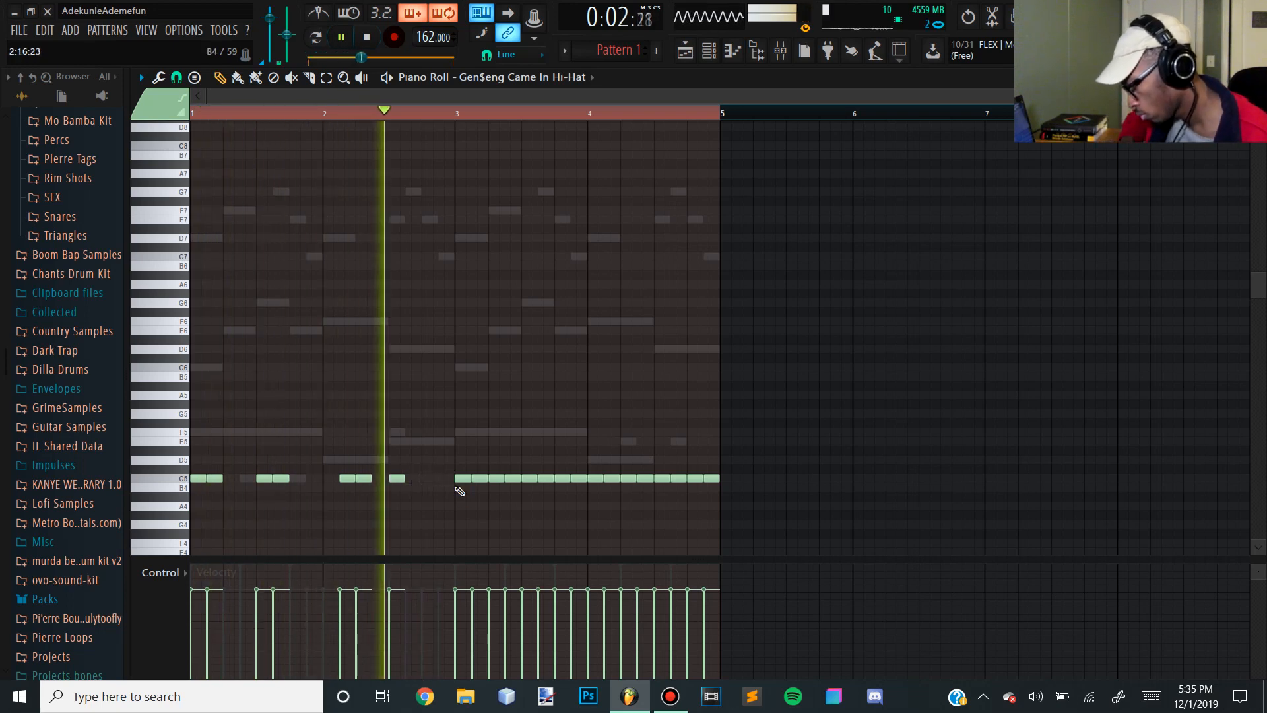
left_click_drag(792, 504, 438, 438)
key("Delete")
Duplicate the two-bar hi-hat pattern into bars 3 and 4, and add one more note to the last group of bars 2 and 4
left_click_drag(473, 494, 192, 433)
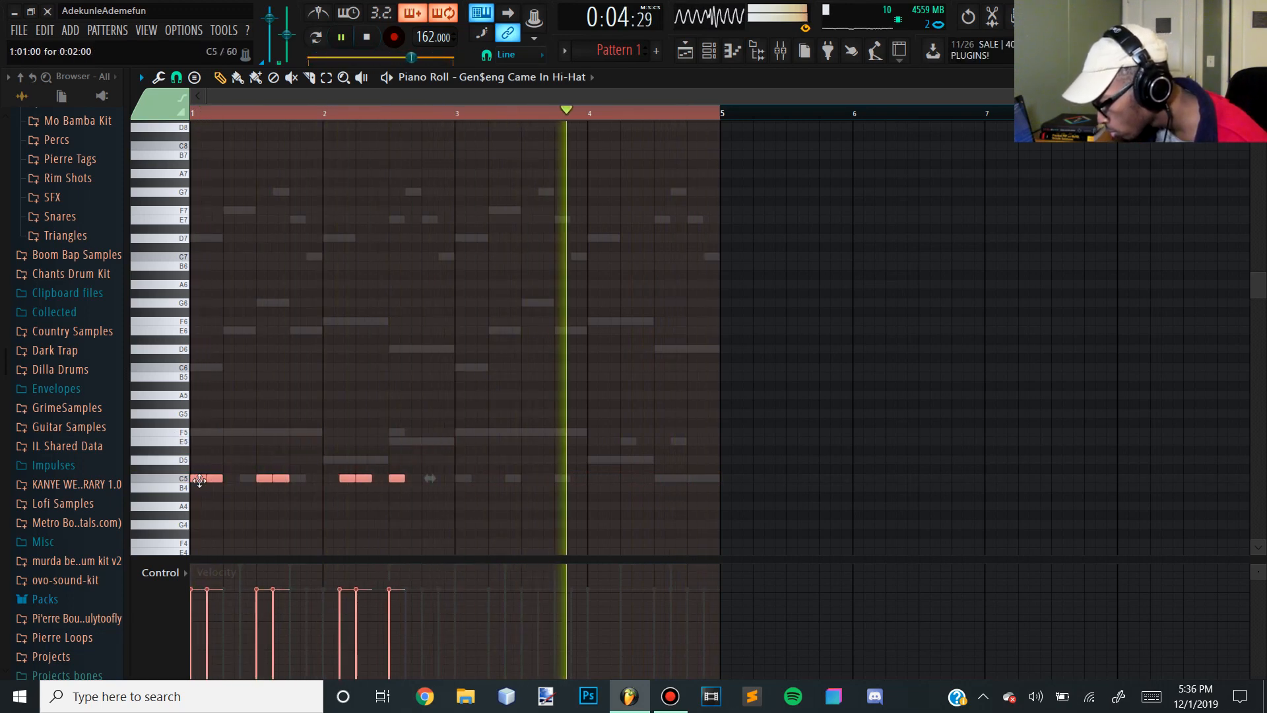
key("ctrl+b")
left_click_drag(466, 477, 464, 477)
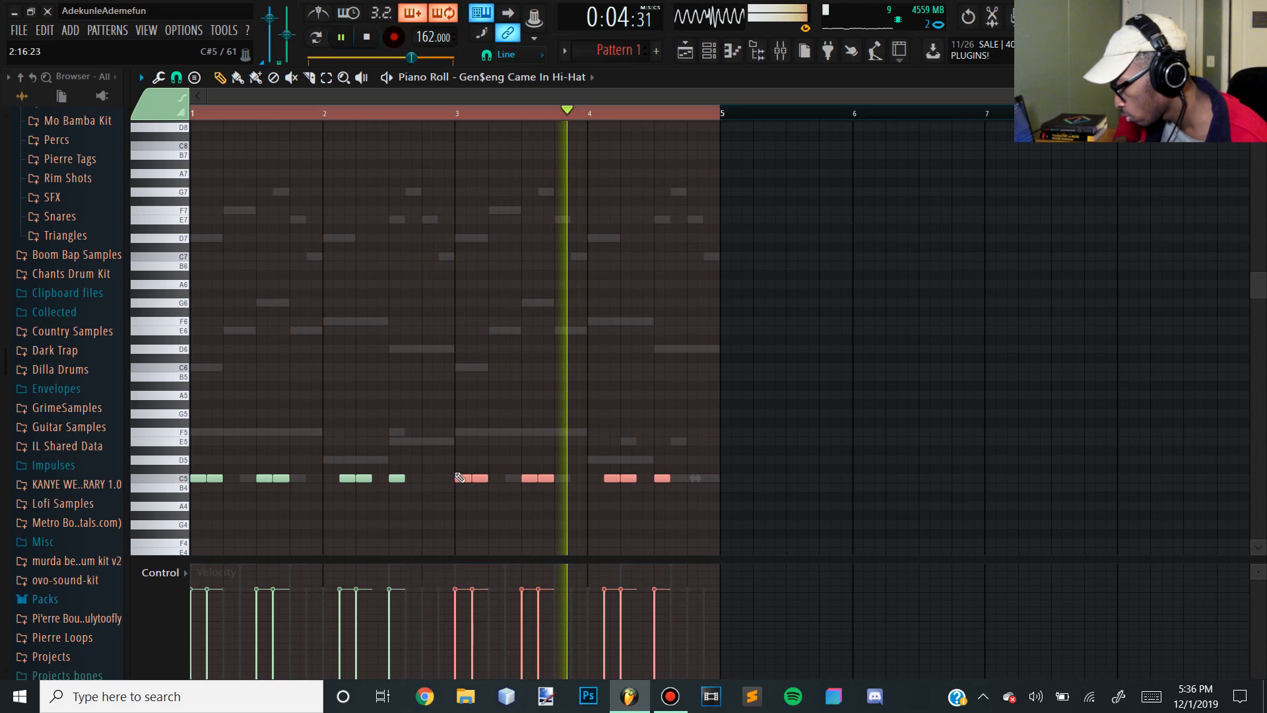
left_click(444, 413, "ctrl")
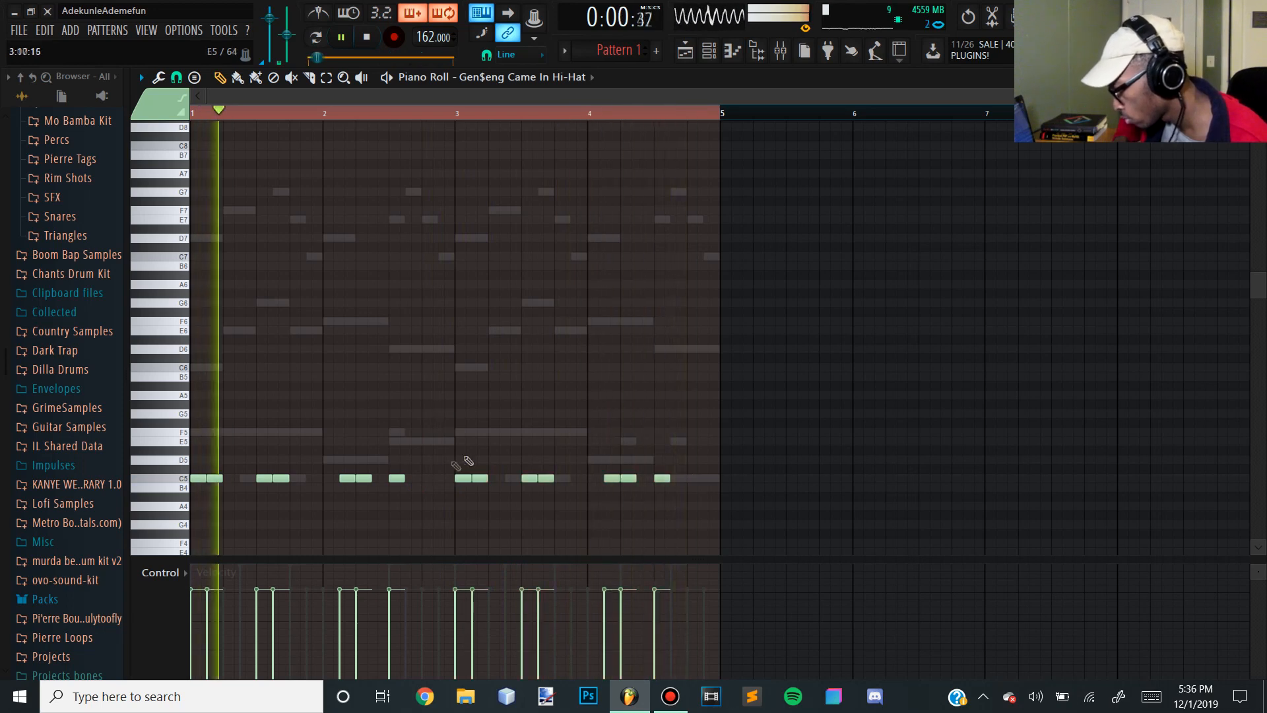
left_click(405, 478)
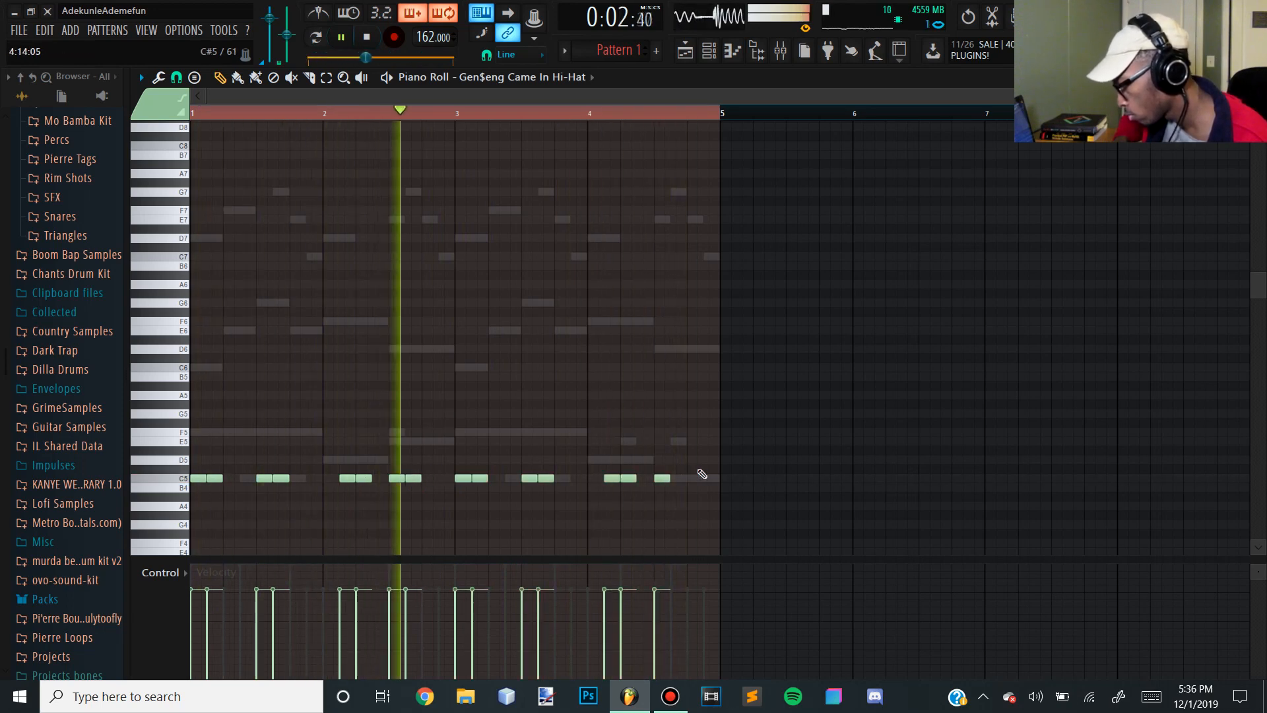
left_click(674, 478)
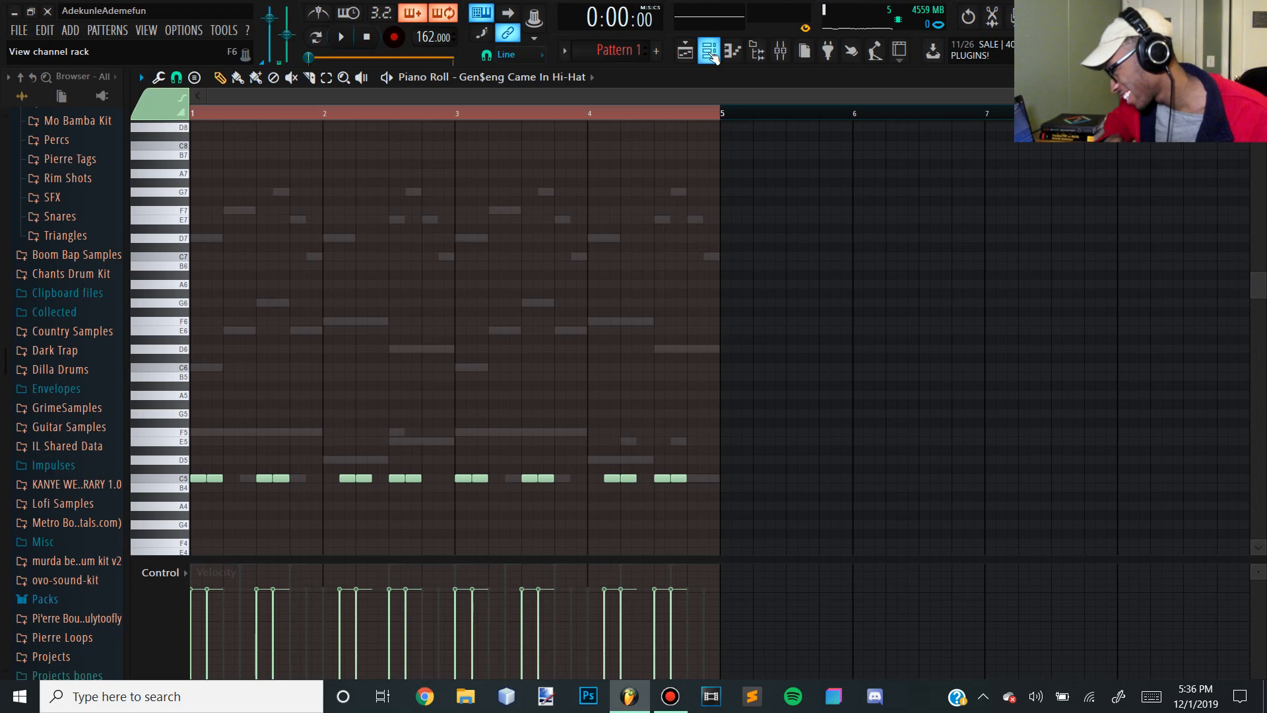
Audition the samples in the Rim Shots folder against the playing pattern
key("space")
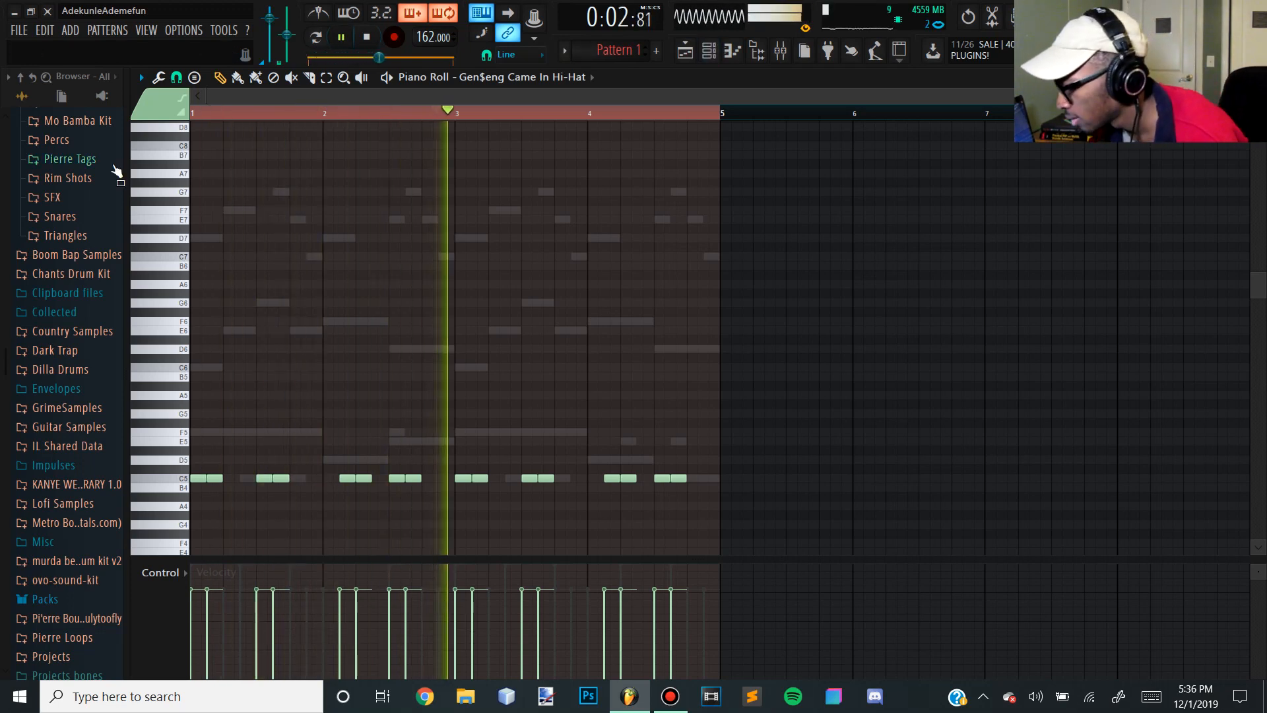
left_click(76, 178)
left_click(79, 215)
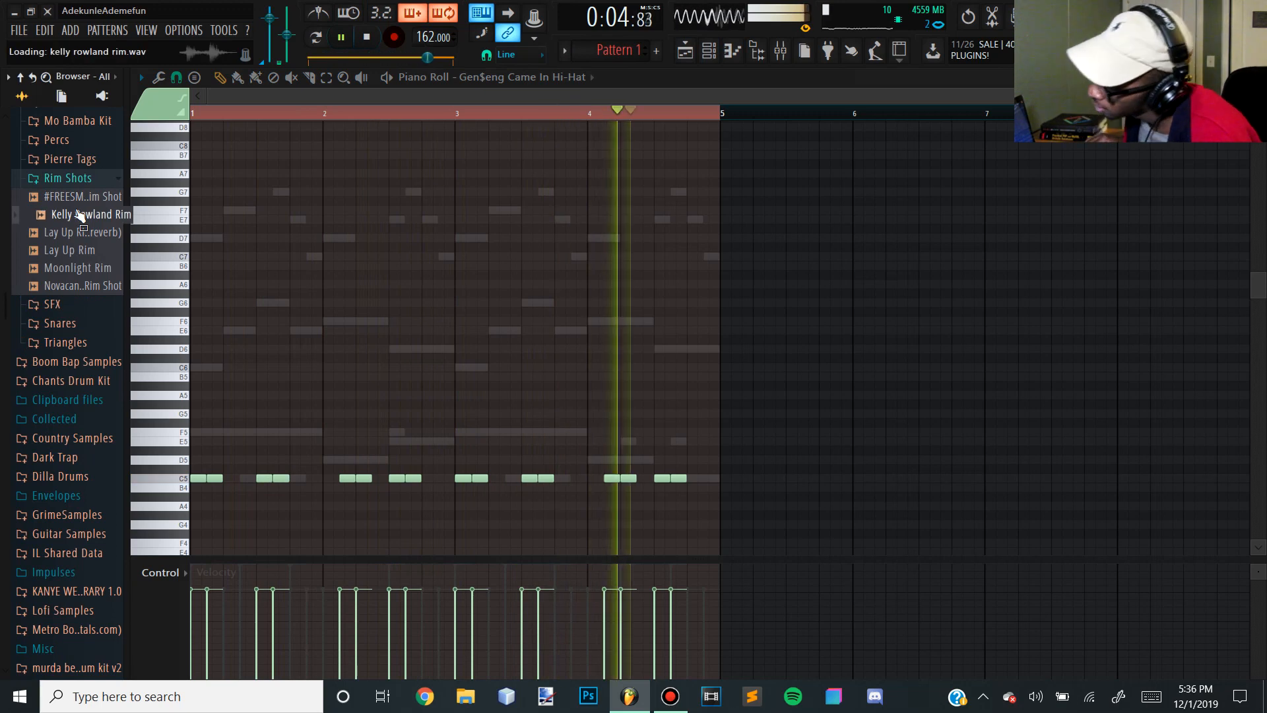
key("Down")
key("Down")
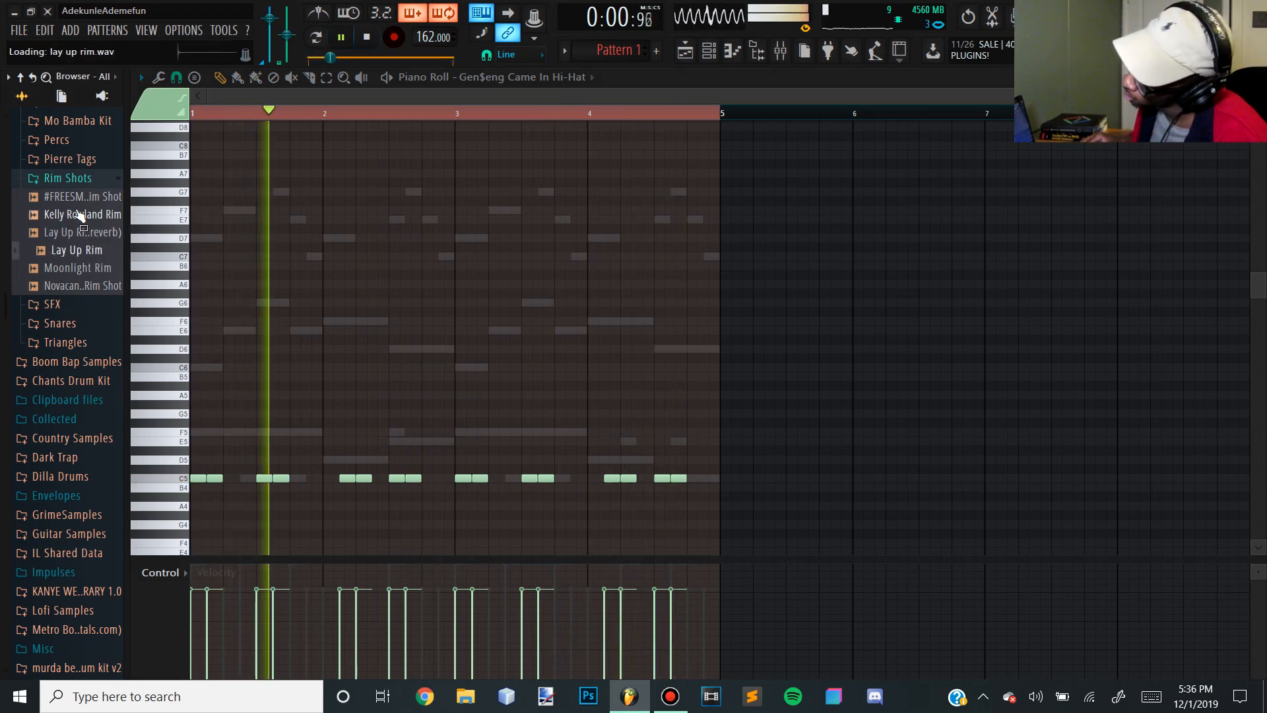
key("Down")
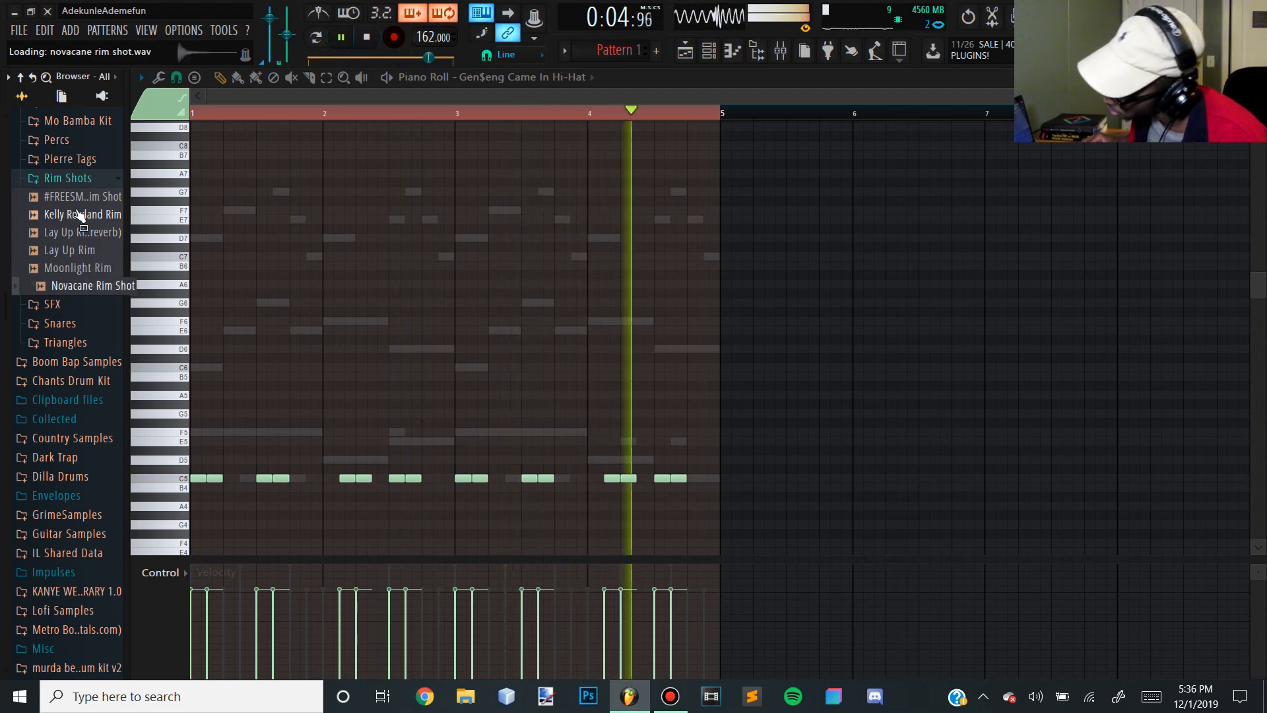
key("Down")
Add Moonlight Rim from the Rim Shots folder as a channel and place it on step 9 of all four bars
left_click(89, 267)
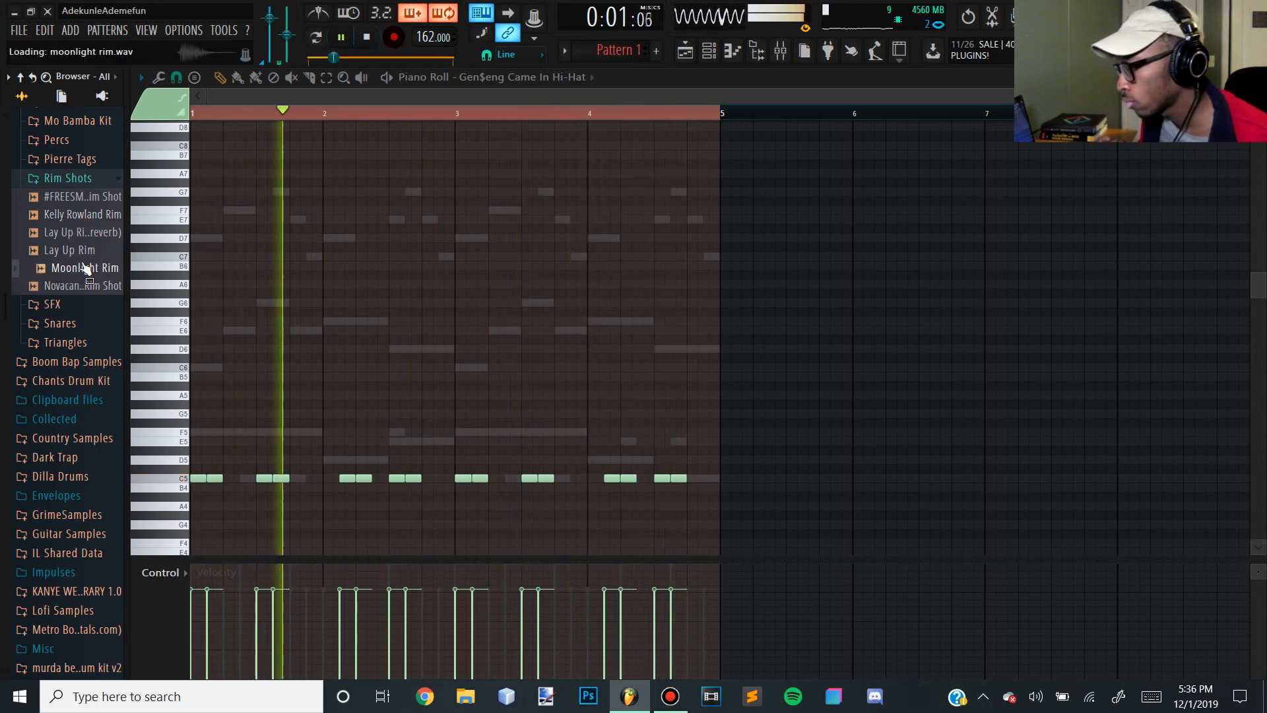
right_click(90, 266)
left_click(126, 281)
key("space")
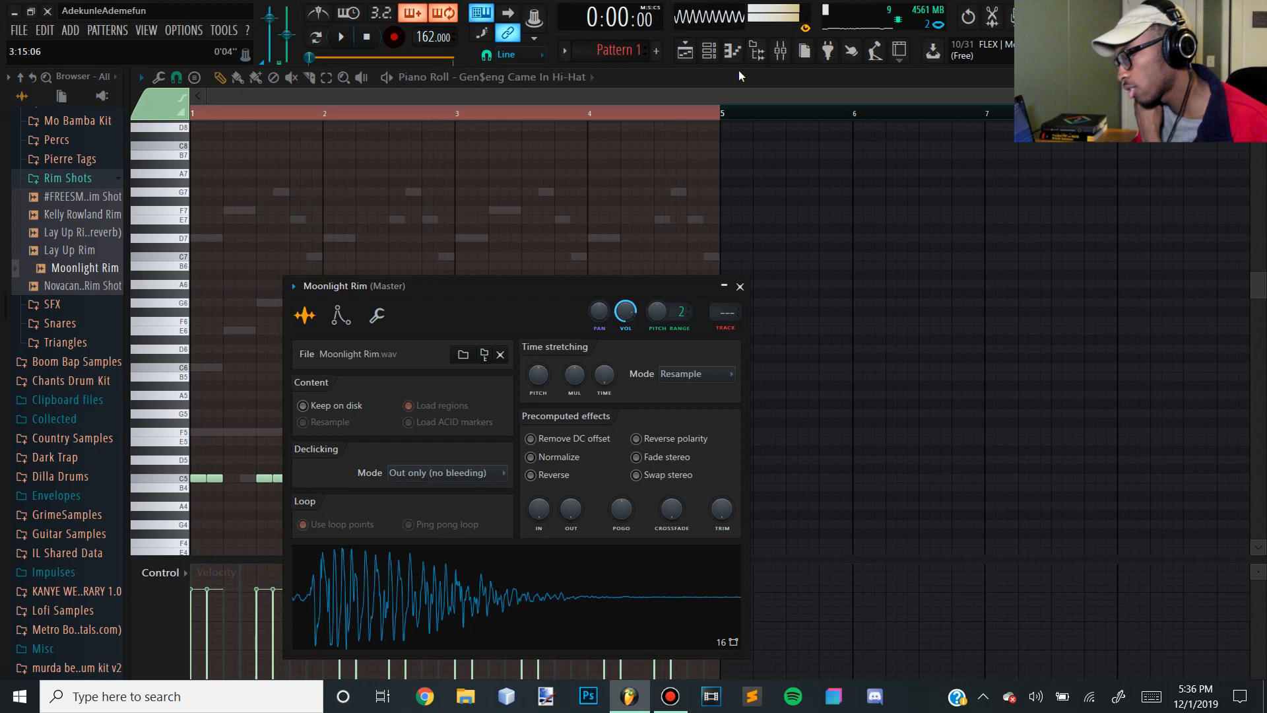
left_click(709, 52)
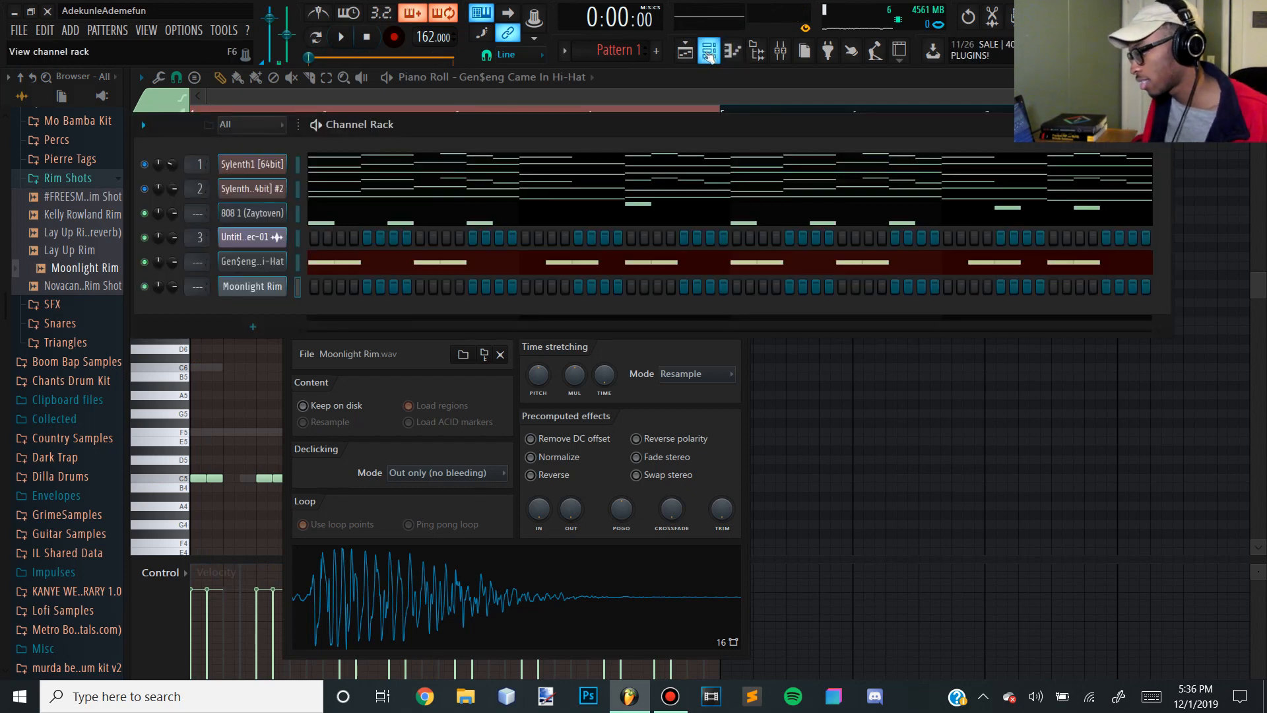
left_click(418, 287)
key("space")
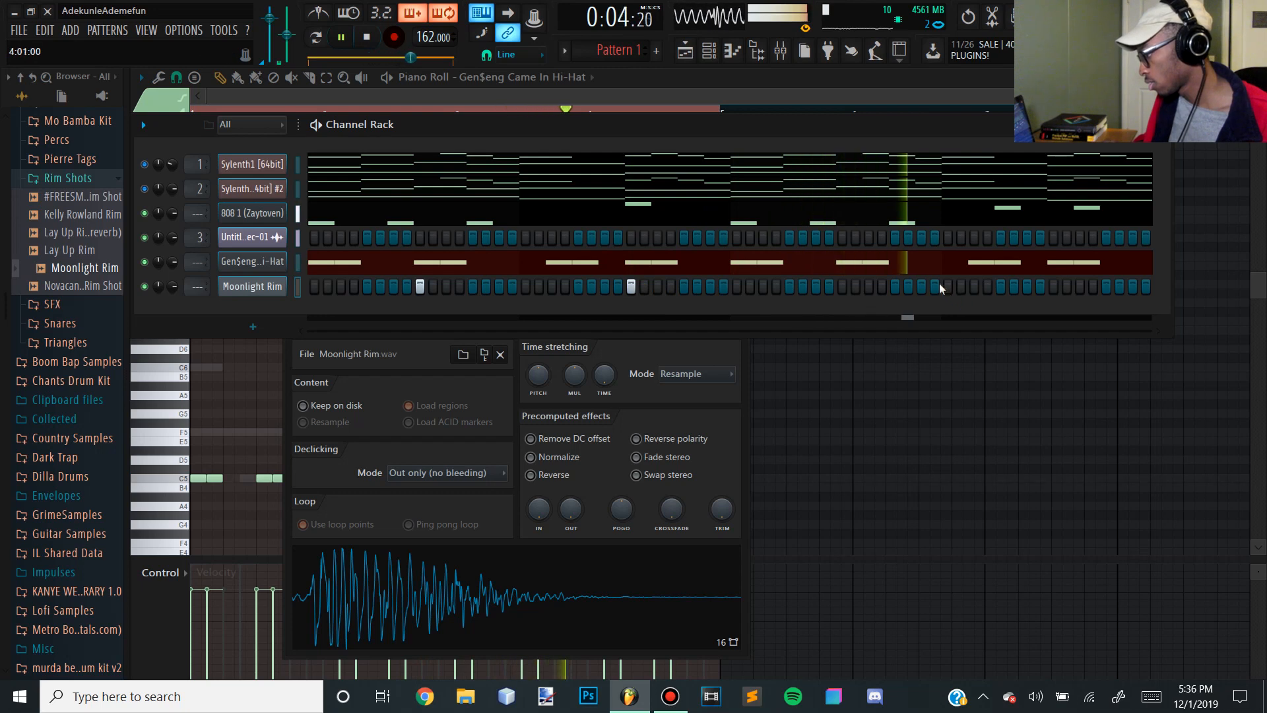
left_click(842, 287)
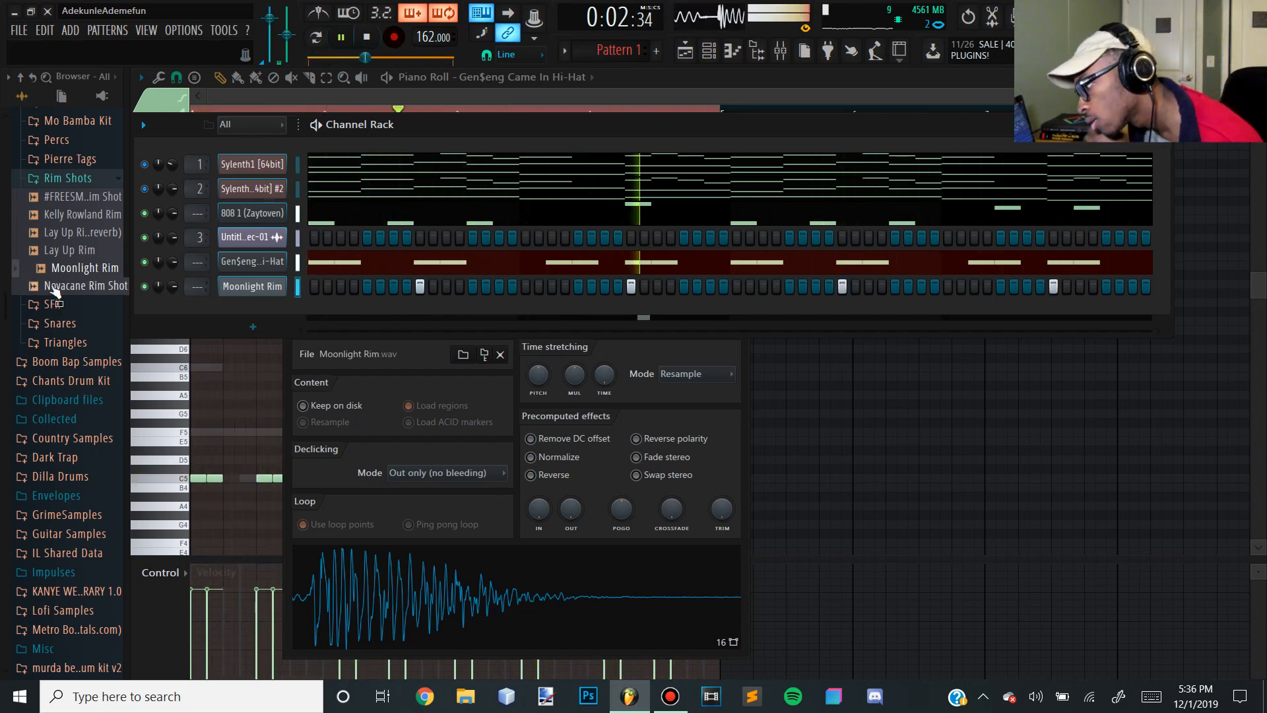
Add Novacane Rim Shot as a channel with hits on step 15 of bar 1 and step 3 of bar 4
left_click_drag(227, 322, 489, 336)
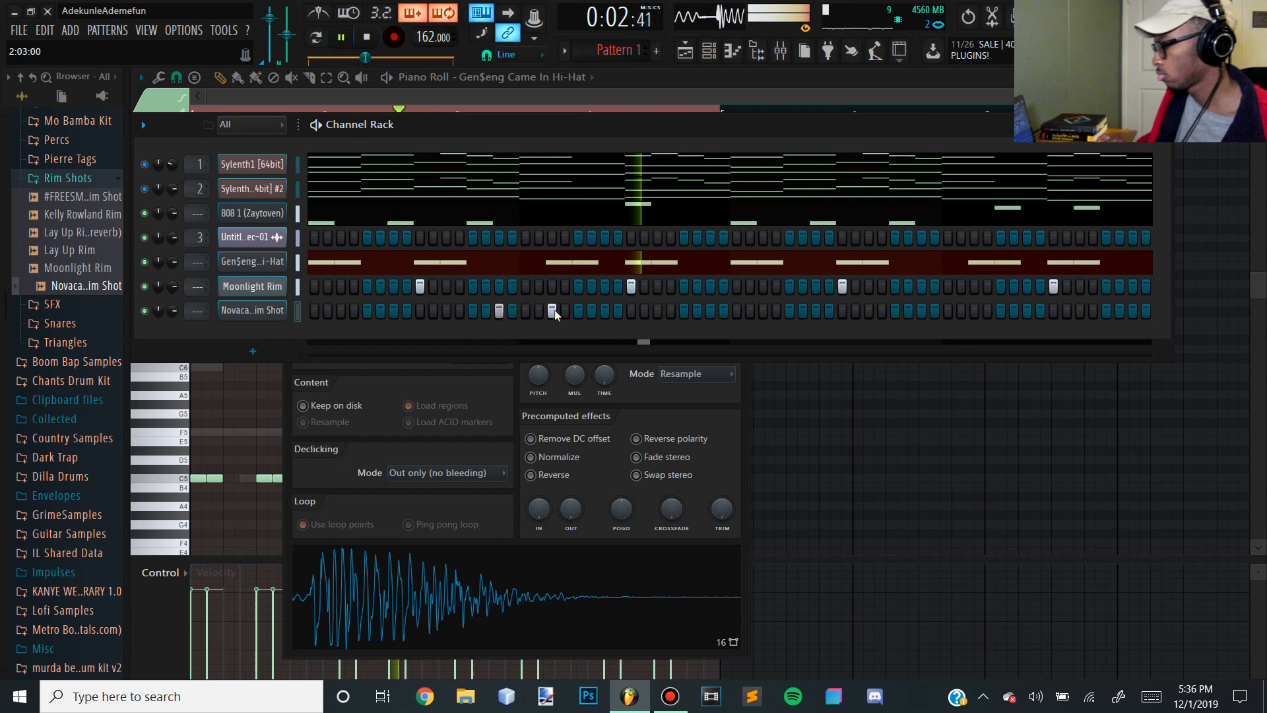
left_click(974, 310)
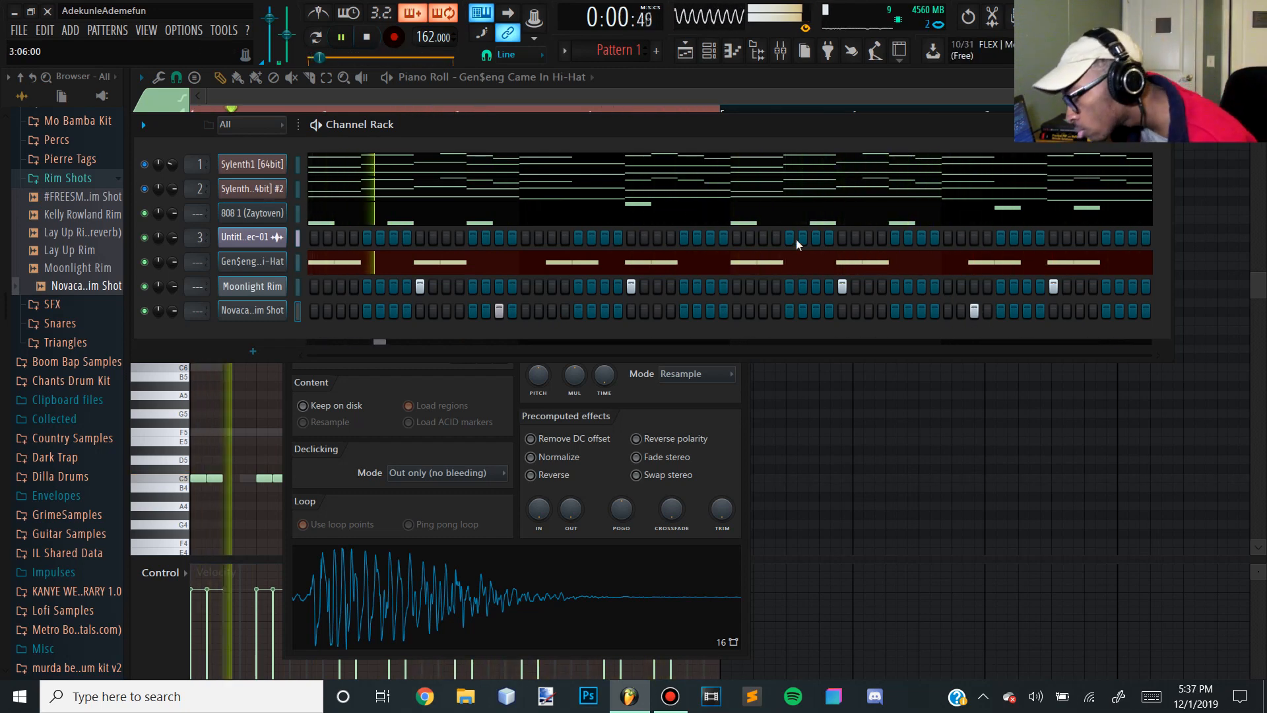
Delete the second 808 note of bar 1 in the 808 1 (Zaytoven) piano roll
left_click(502, 223)
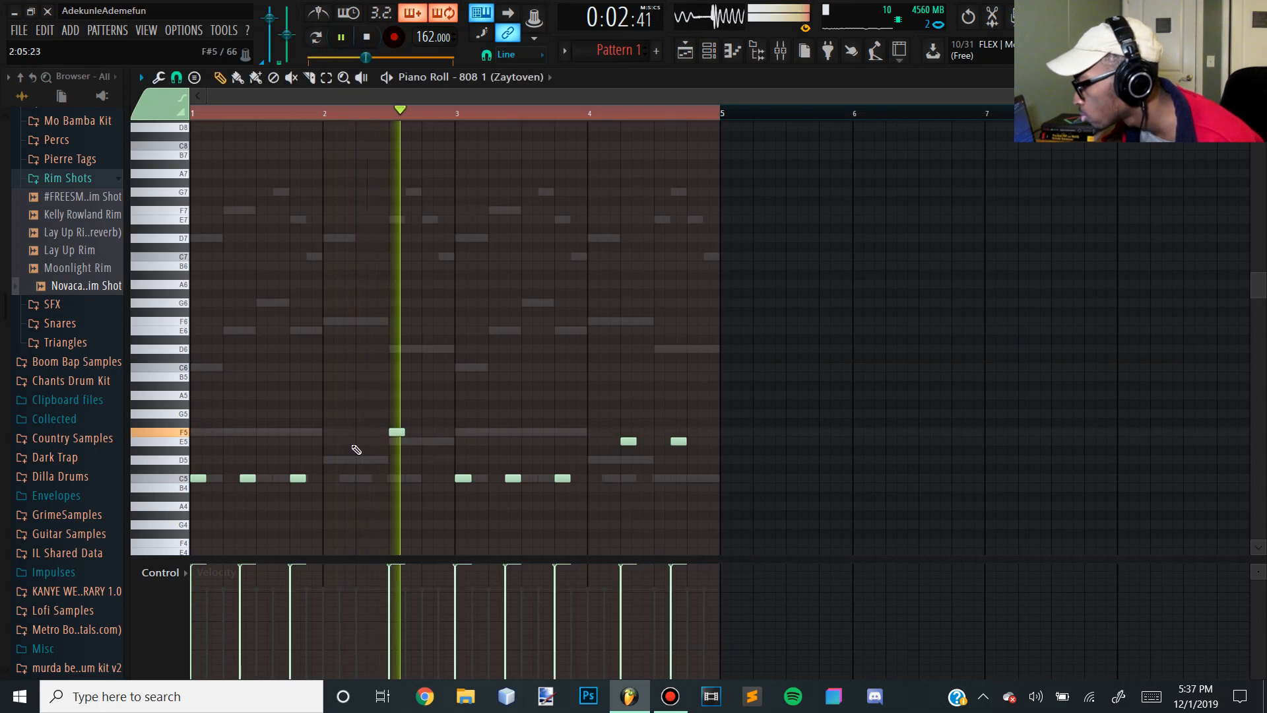
right_click(246, 479)
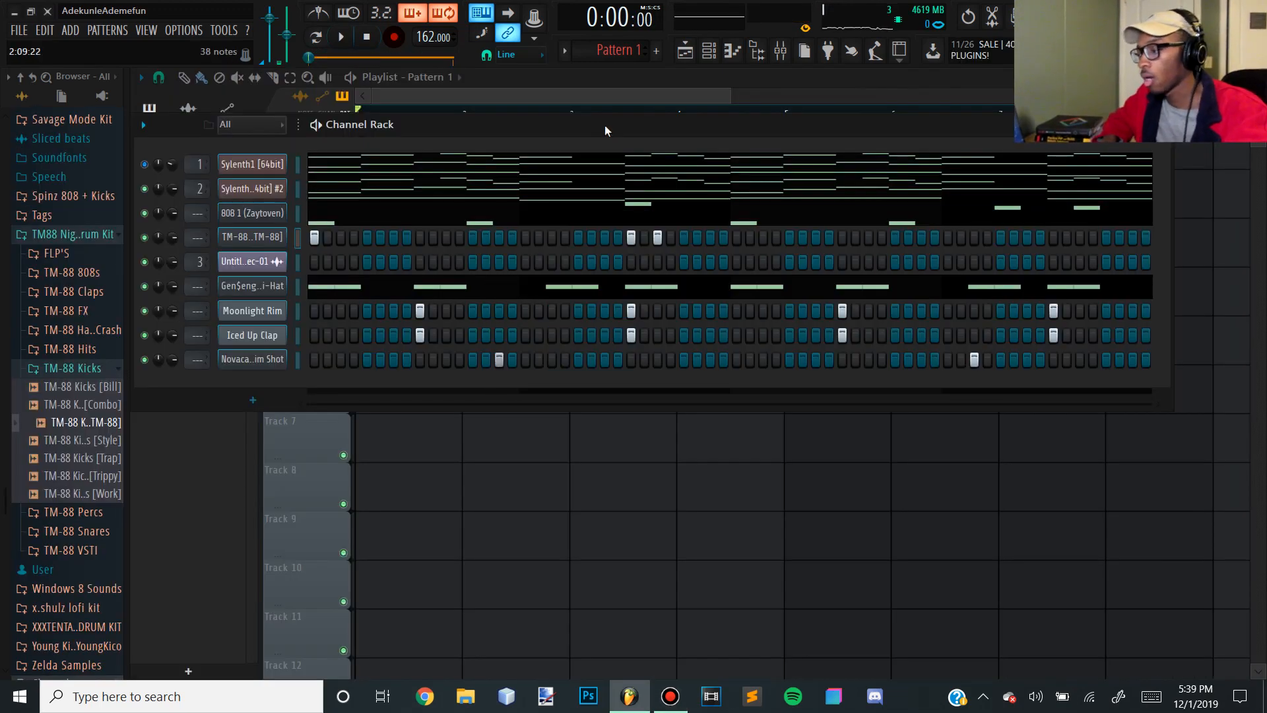
Add TM-88 kick hits under the 808 on step 13 of bars 1 and 3, step 1 of bar 3, and steps 5 and 11 of bar 4
key("space")
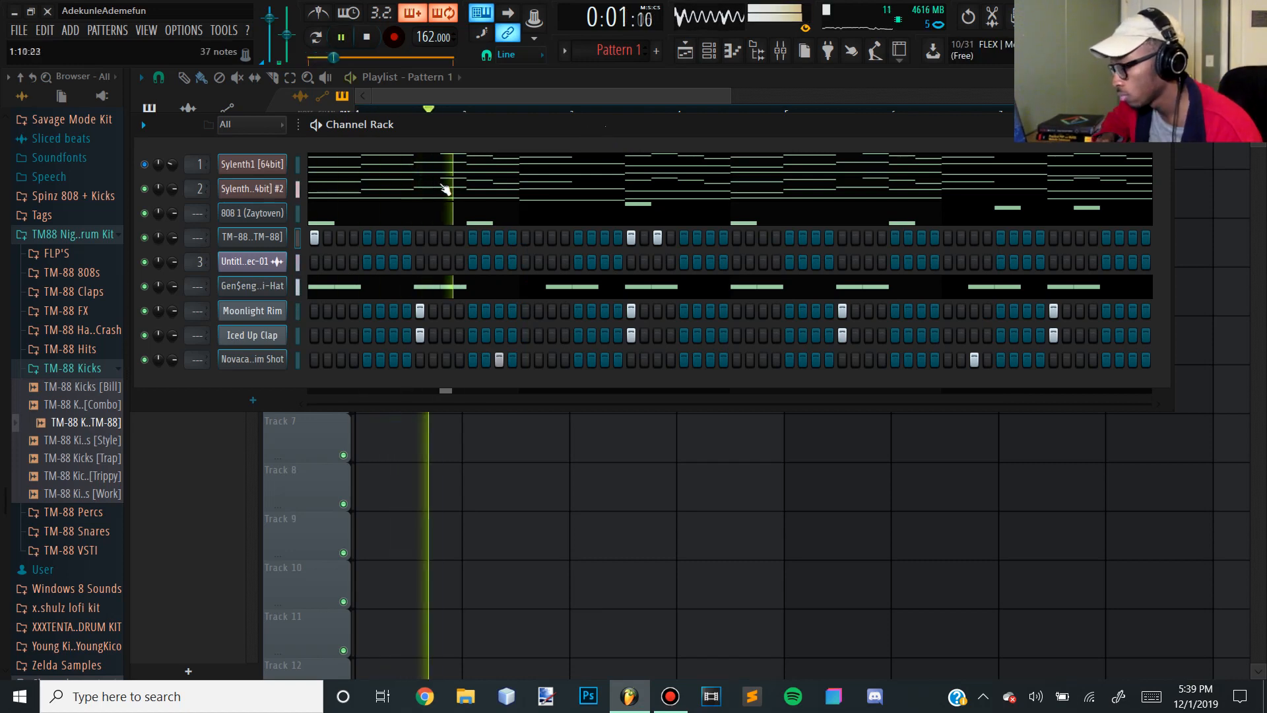
left_click(473, 237)
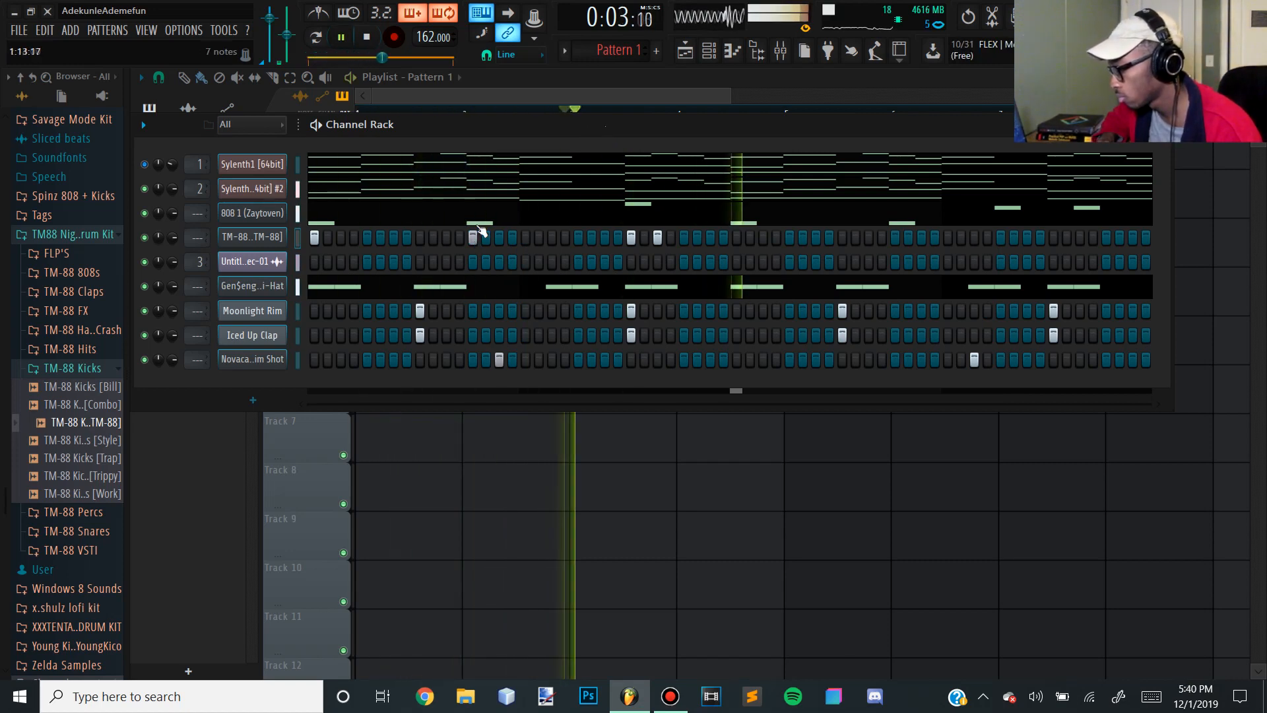
left_click(737, 237)
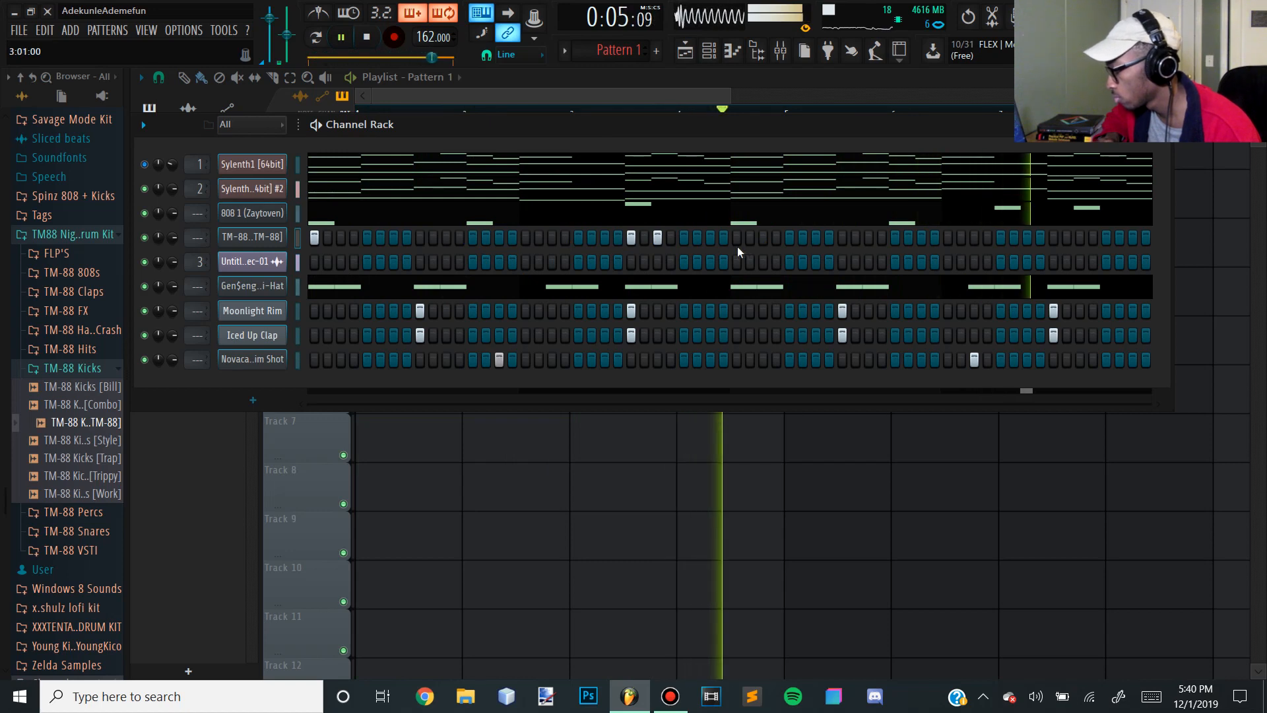
left_click(894, 239)
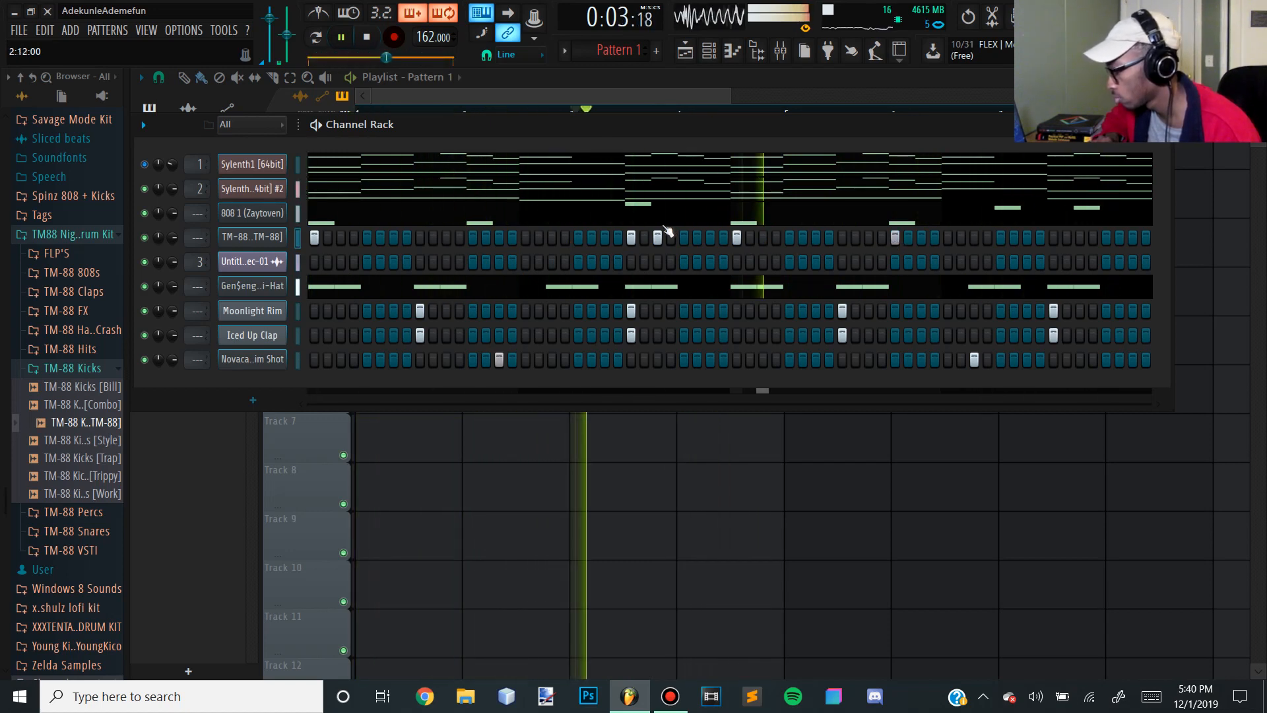
left_click(1003, 236)
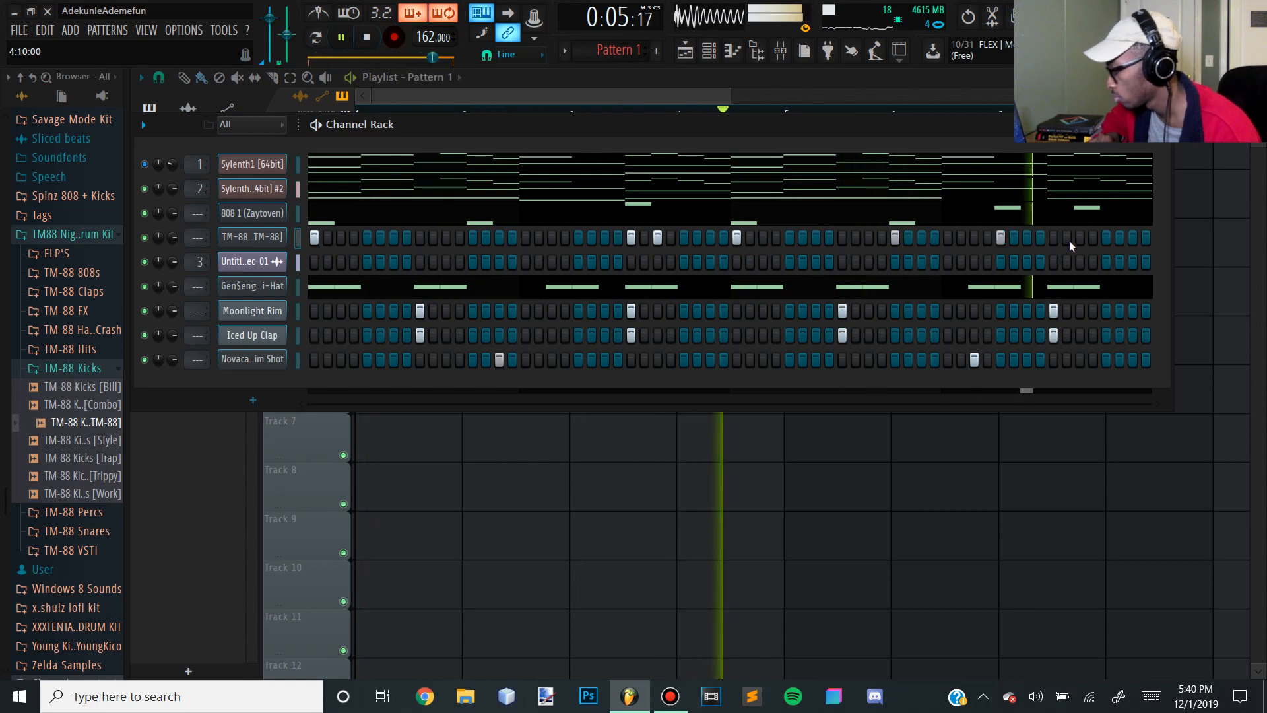
left_click(1080, 238)
left_click(475, 237)
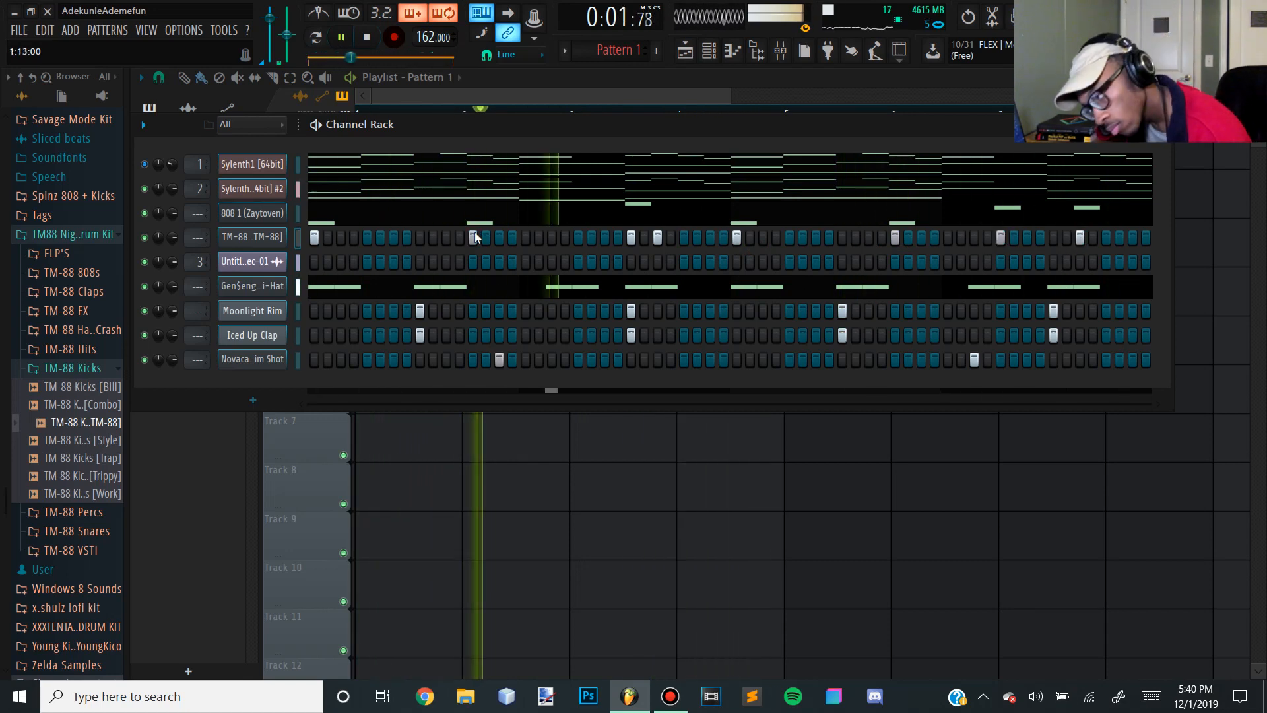
Raise the velocity of all the TM-88 kick notes to maximum in the piano roll
right_click(265, 238)
left_click(312, 237)
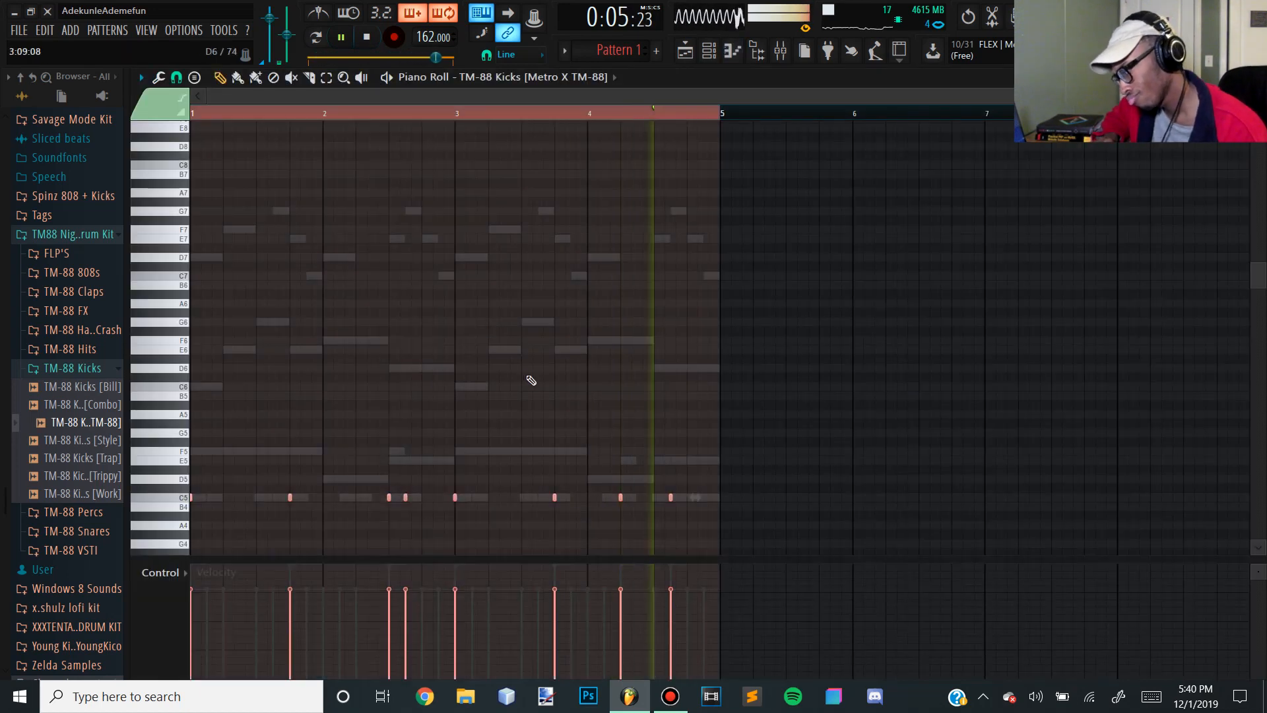
left_click_drag(674, 572, 6, 263)
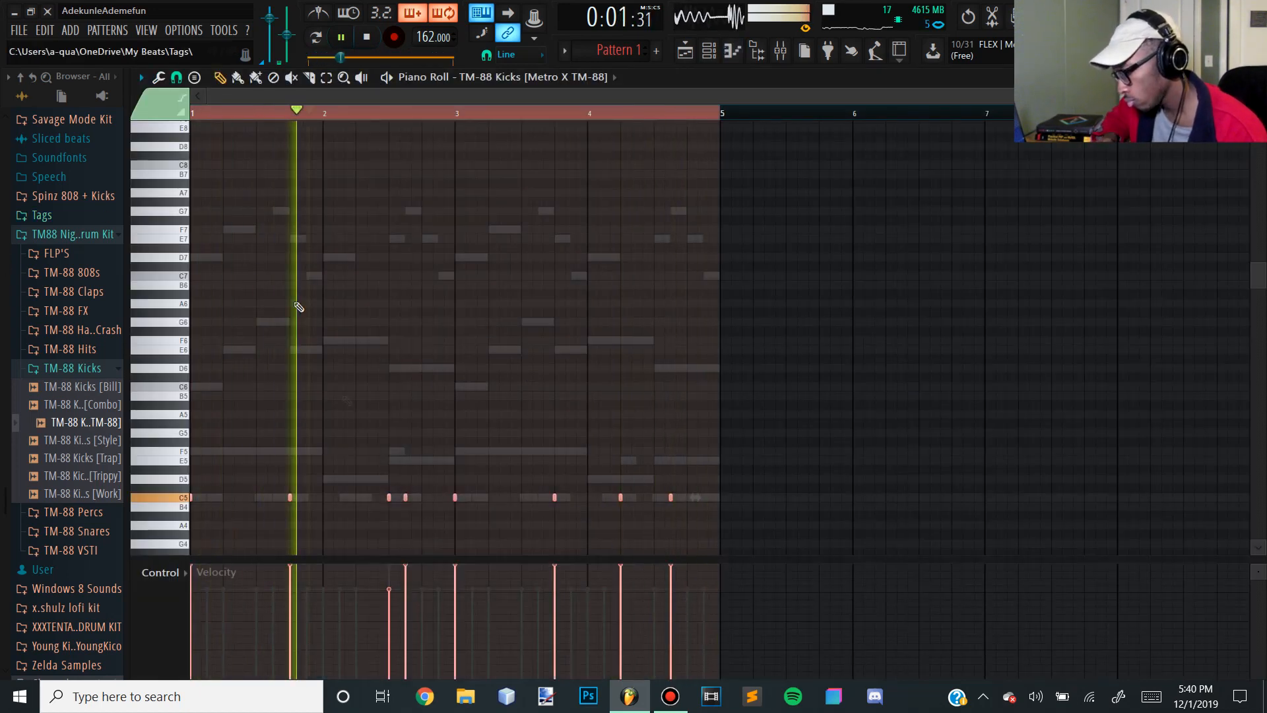
left_click_drag(387, 590, 394, 535)
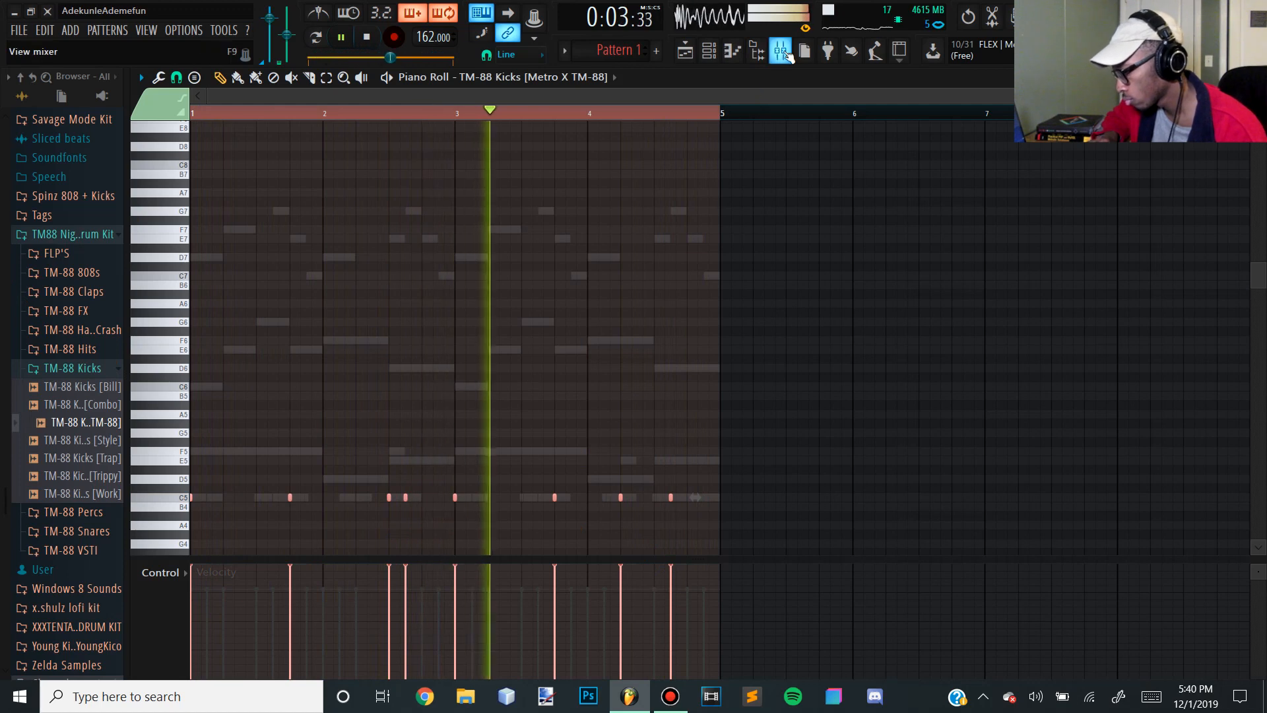
Move the recorded audio channel directly above the 808 channel and route the 808 and five drum channels to consecutive mixer inserts starting at Insert 10
left_click(785, 53)
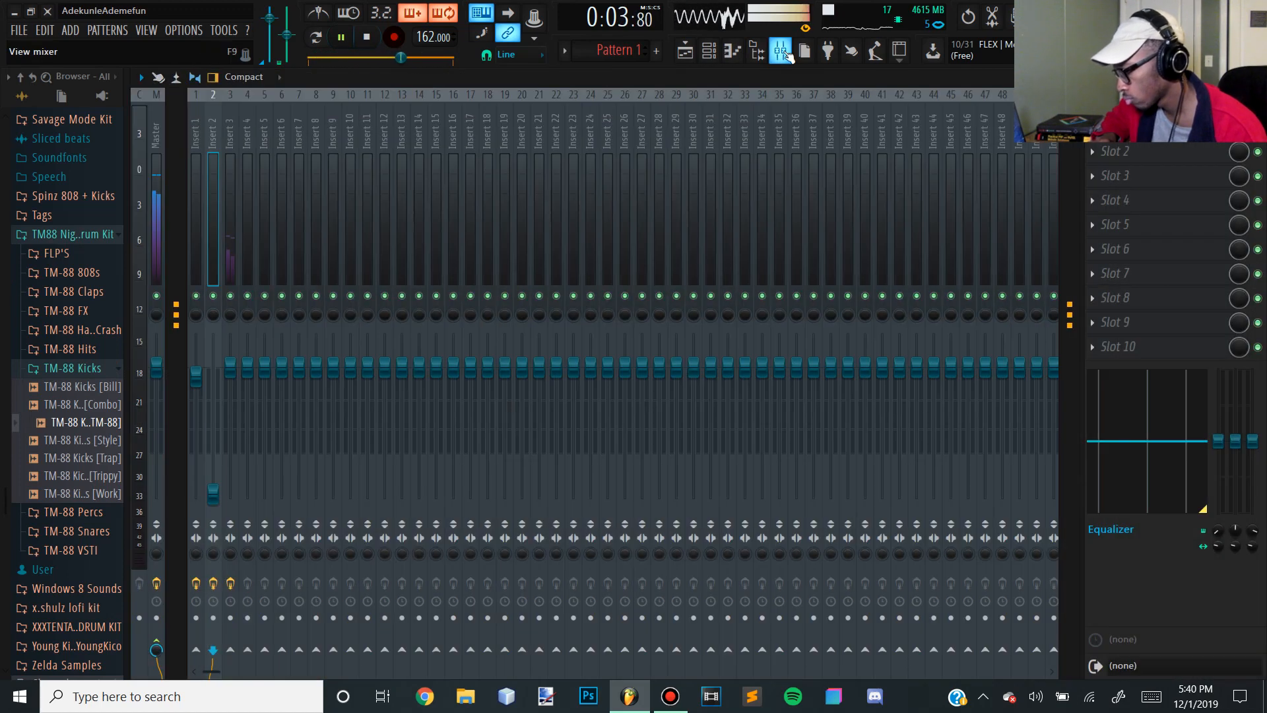
left_click(712, 59)
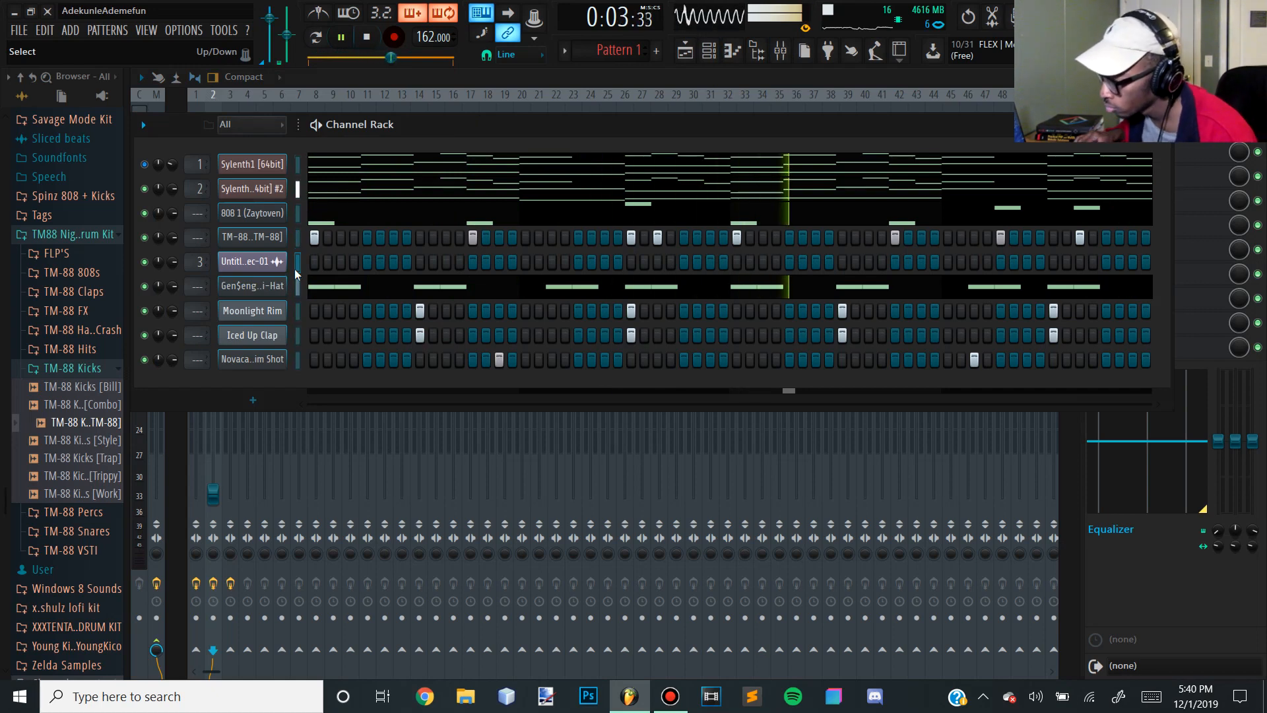
key("alt+Up")
key("alt+Up")
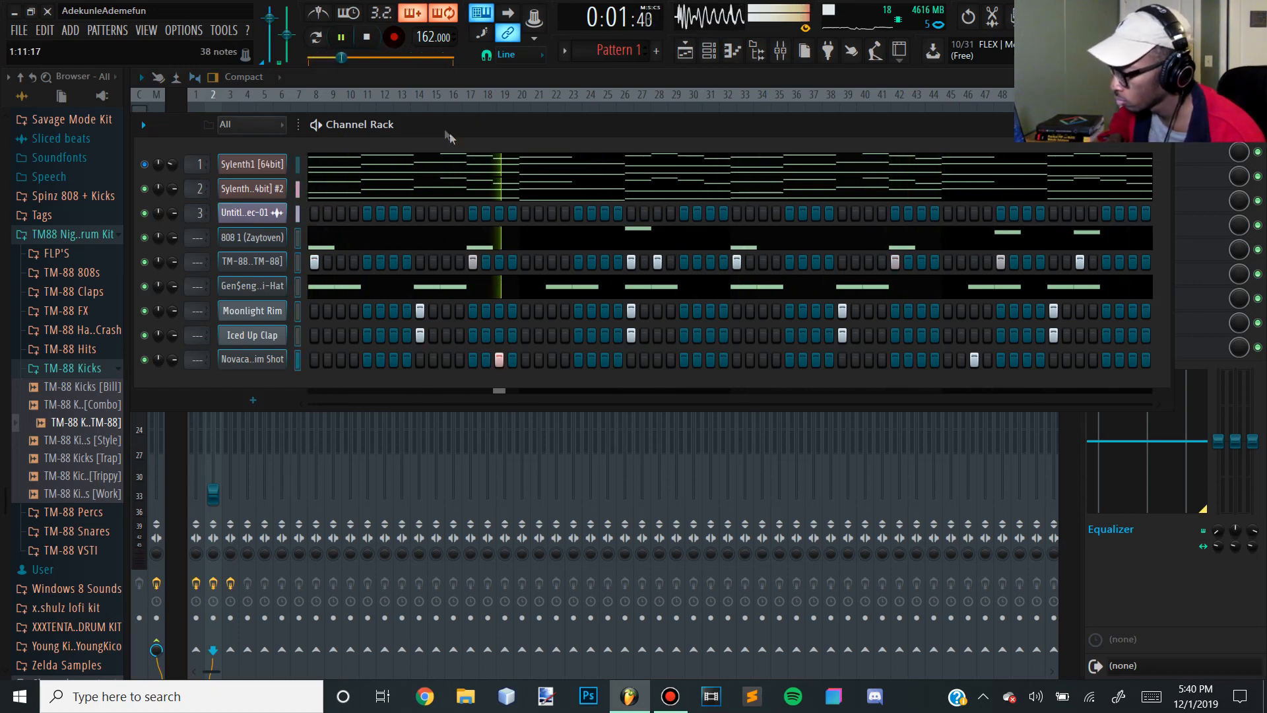
left_click(353, 117)
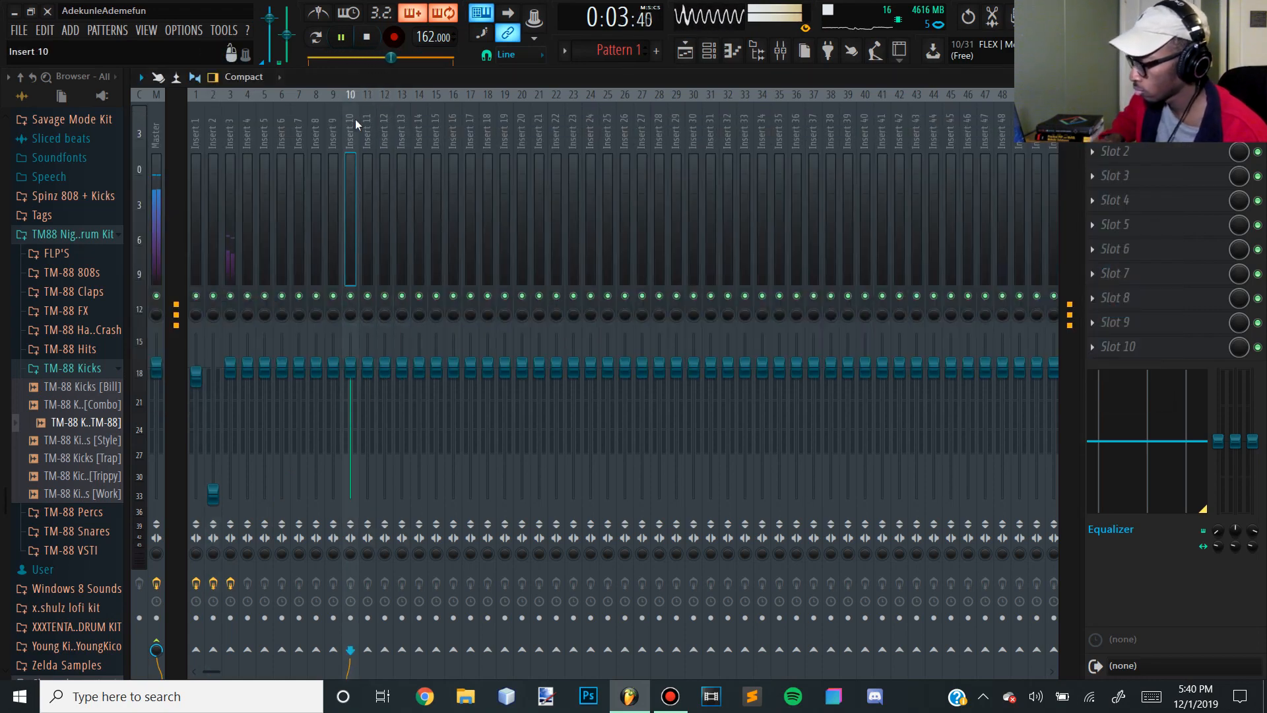
key("ctrl+shift+l")
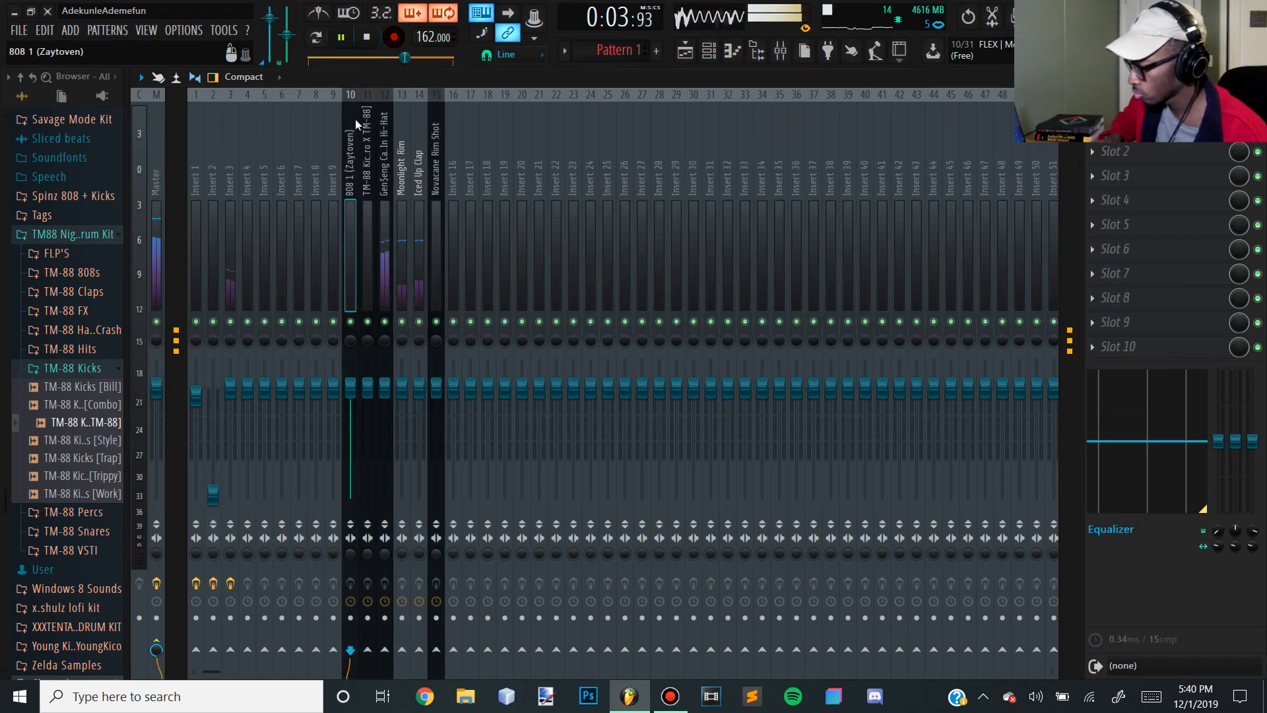
Add Fruity WaveShaper to the first effect slot of the TM-88 kick mixer track and bend its curve slightly upward
left_click(364, 274)
left_click(1109, 127)
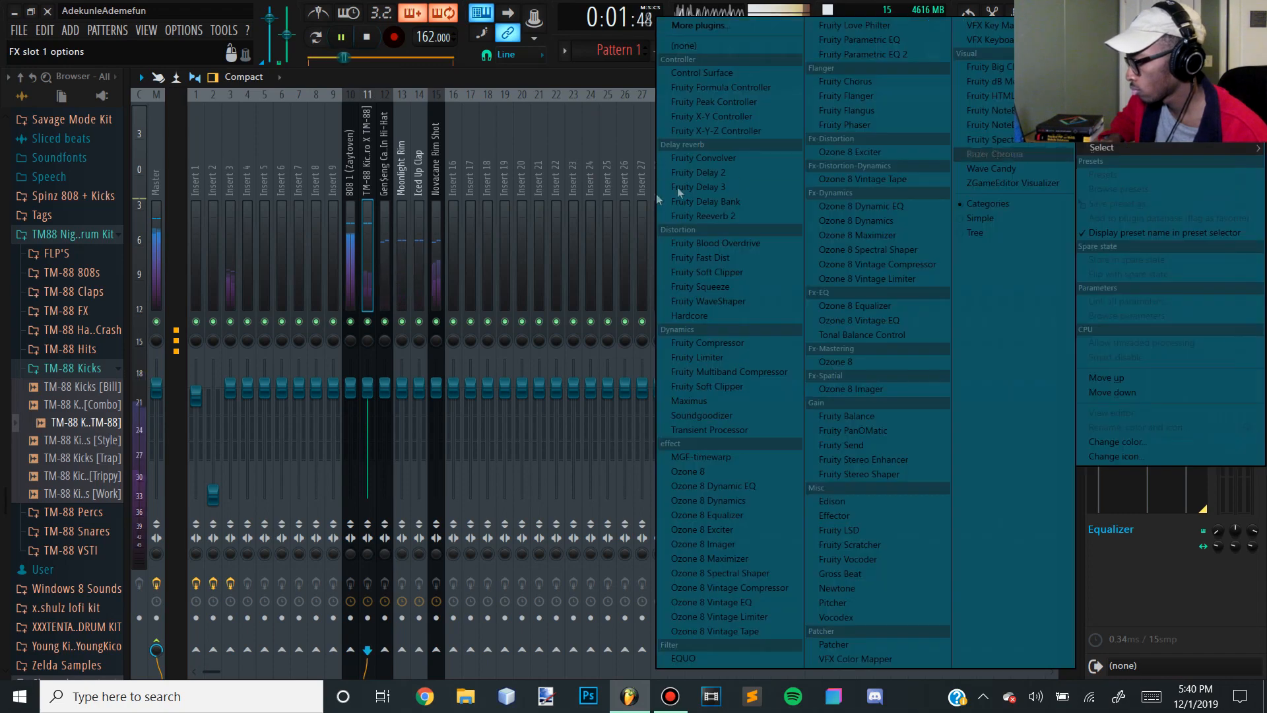
left_click(744, 301)
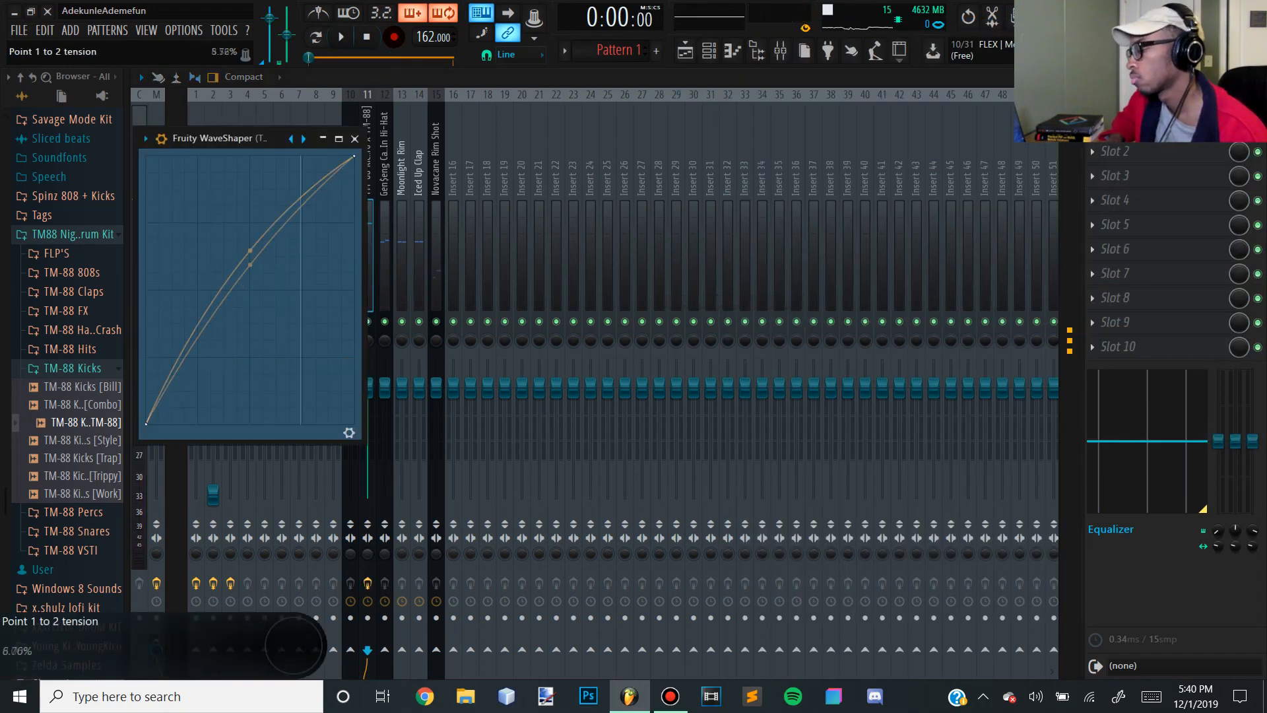
left_click(354, 139)
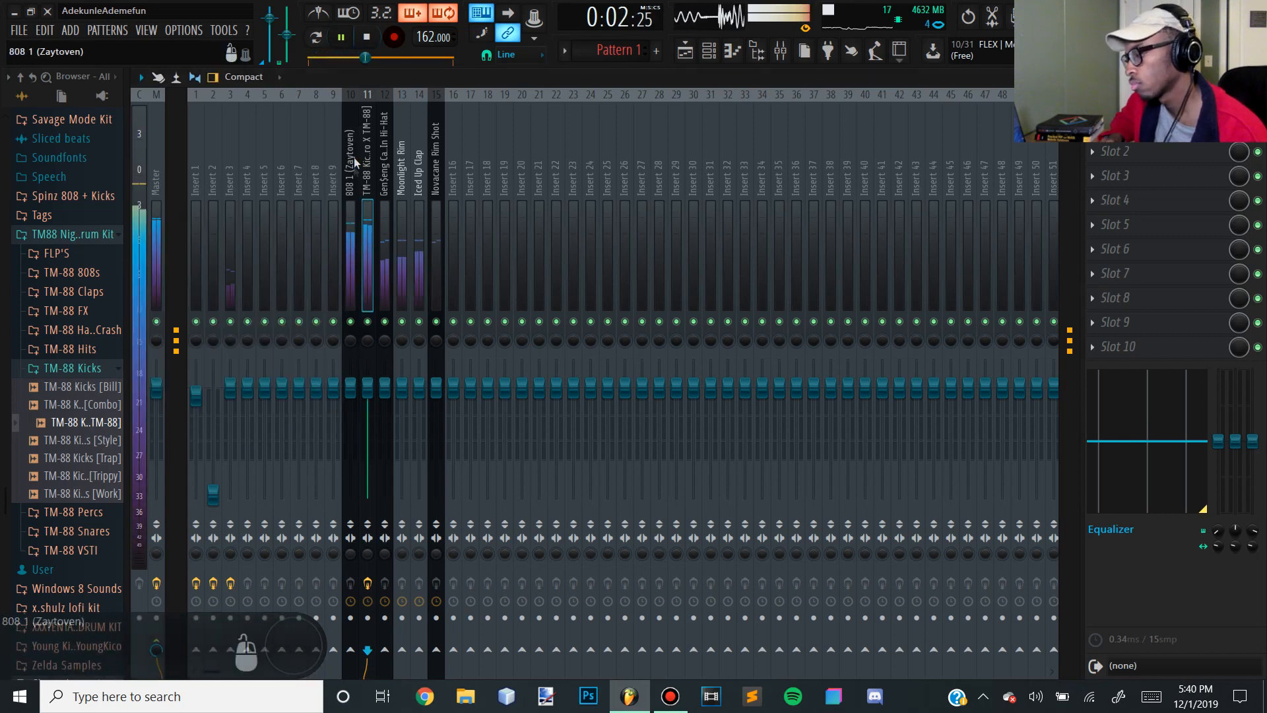
Select the Master mixer track and open the options for its effect slots
left_click(159, 246)
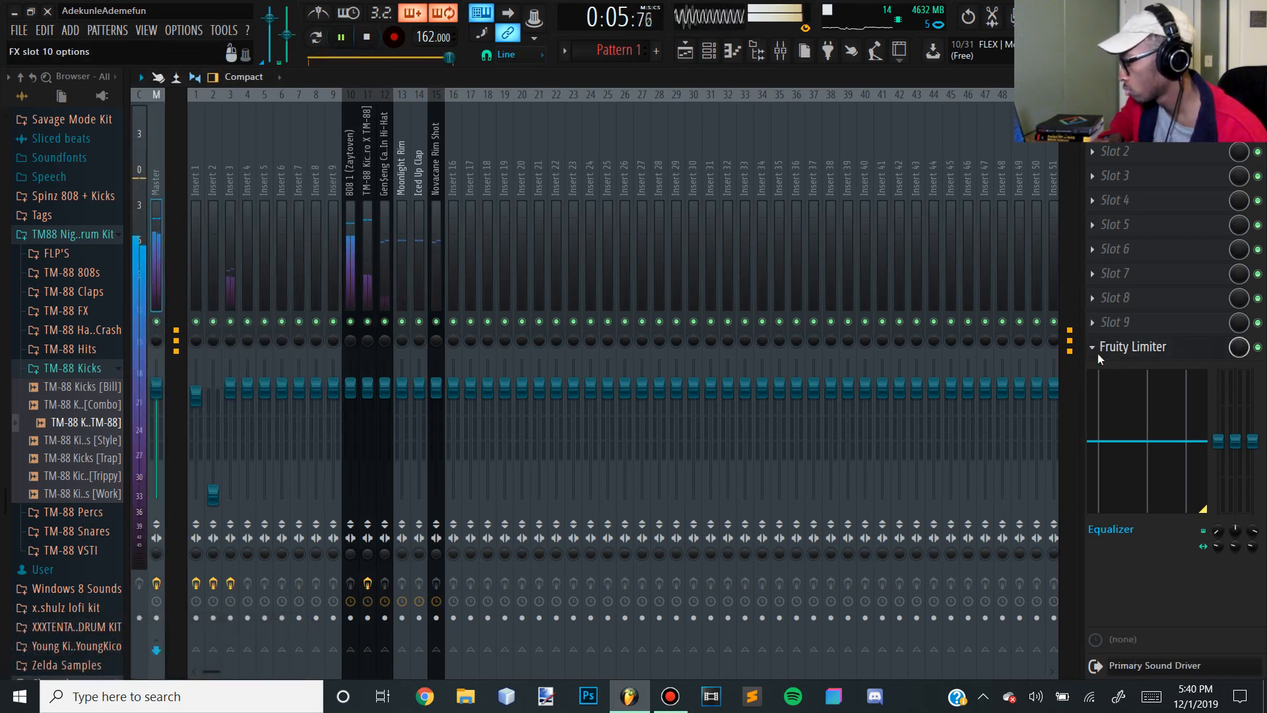
left_click(1129, 322)
mouse_move(1129, 322)
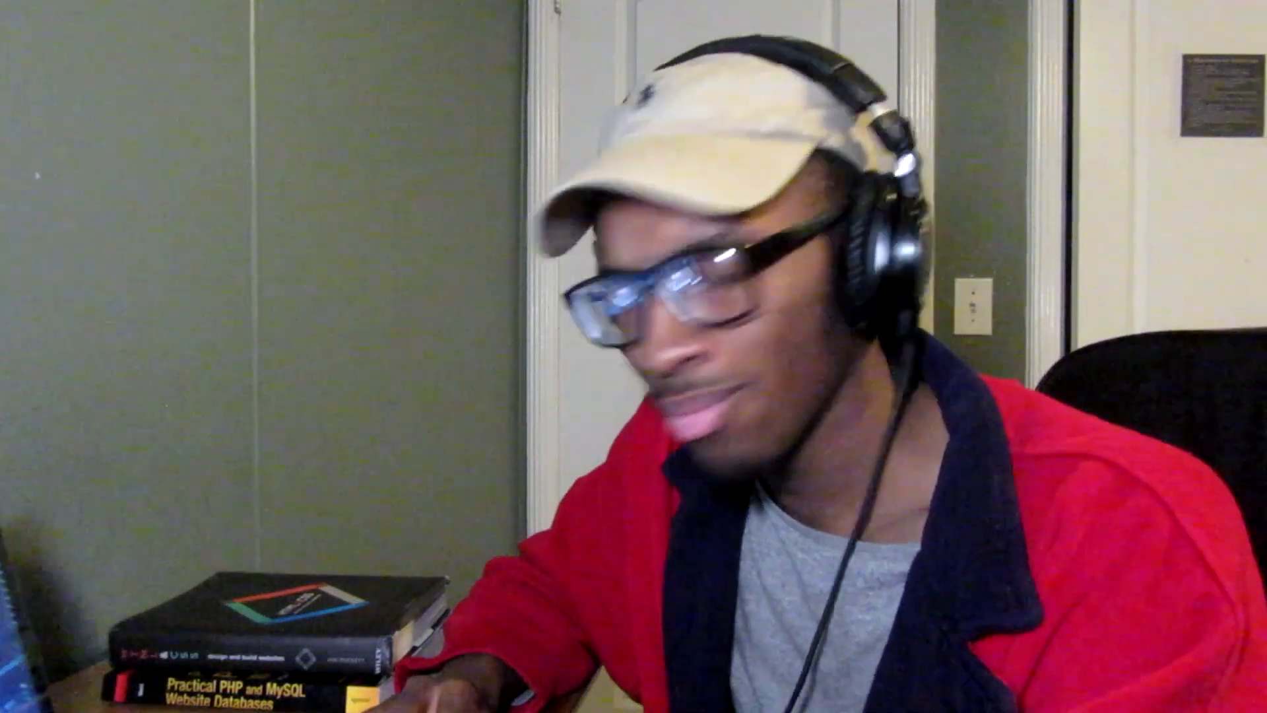